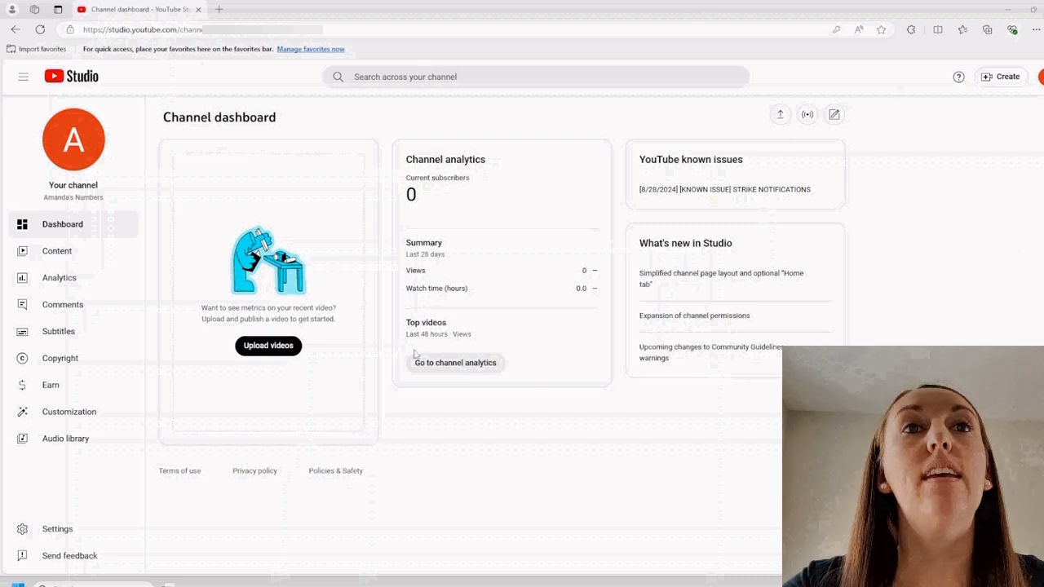
Set the country of residence to United States in the channel's basic info settings.
left_click(1039, 76)
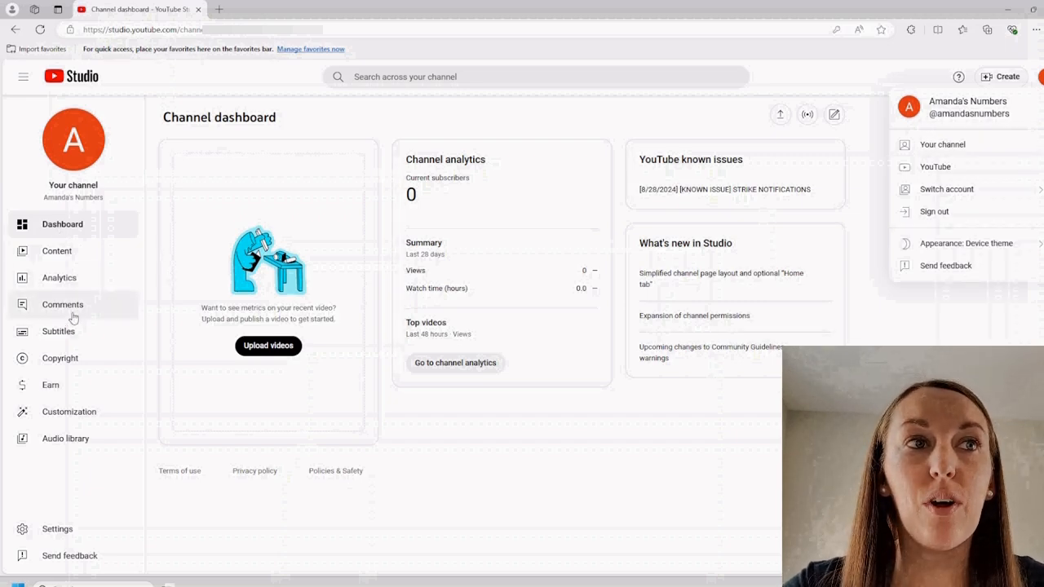
left_click(68, 532)
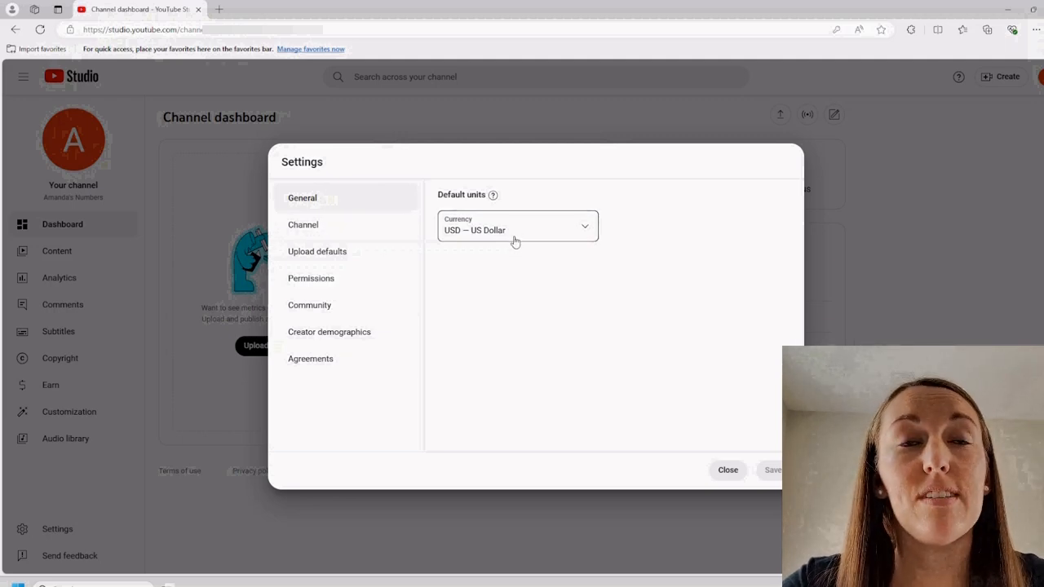
left_click(346, 227)
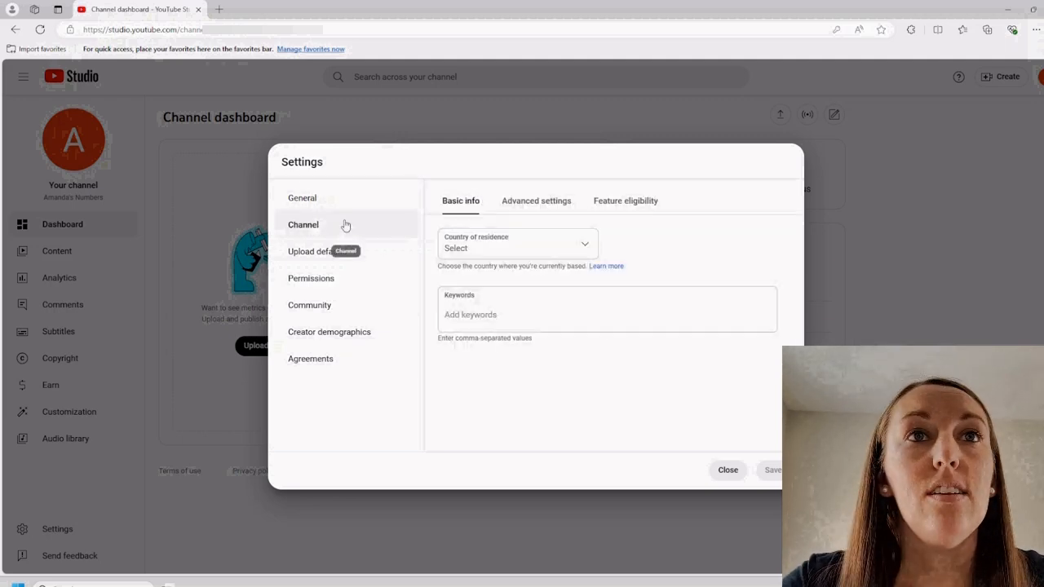
left_click(586, 253)
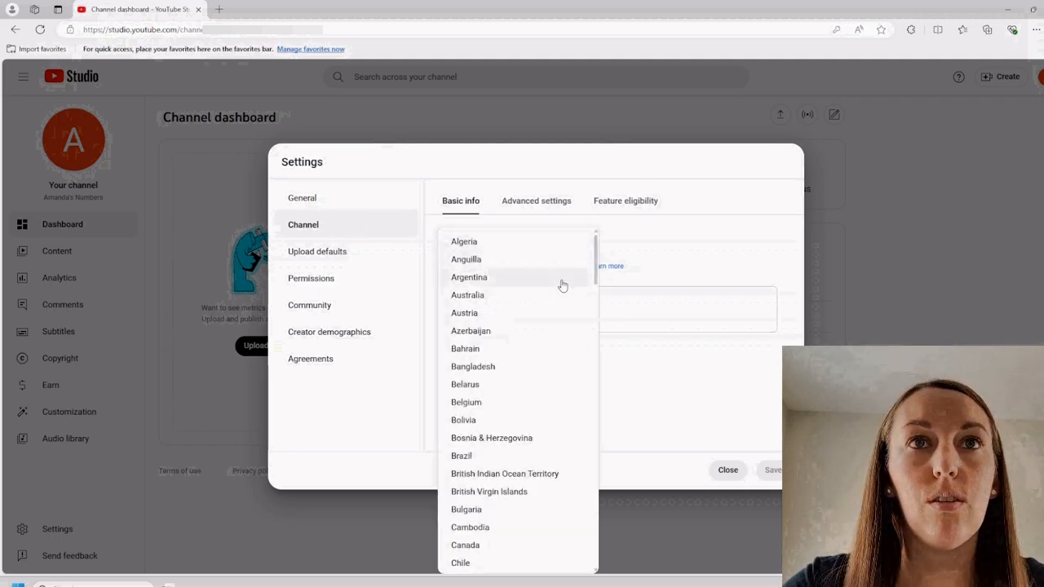
scroll(563, 293, "down", 20)
scroll(570, 326, "down", 15)
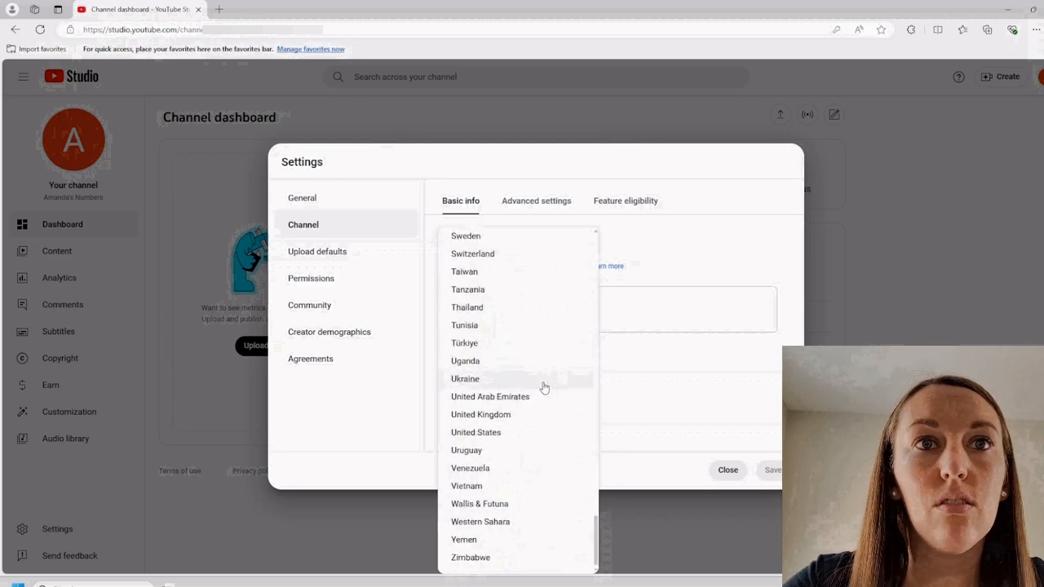
left_click(510, 432)
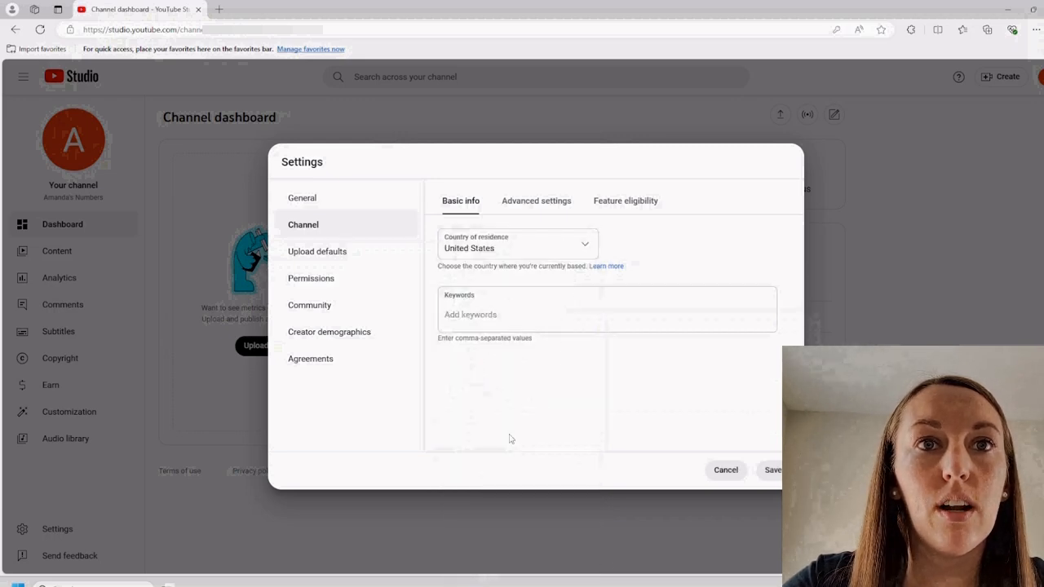
Add keywords youtube, youtubetips, starting a youtube channel, start a youtube channel for young moms, stay at home mom starting a youtube channel, and save.
left_click(488, 314)
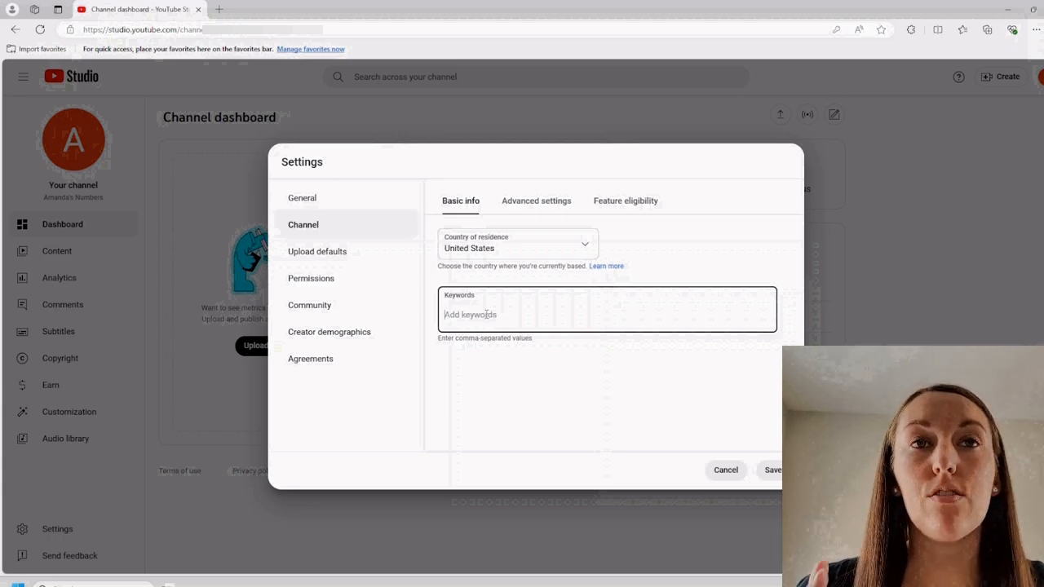
type("youtube")
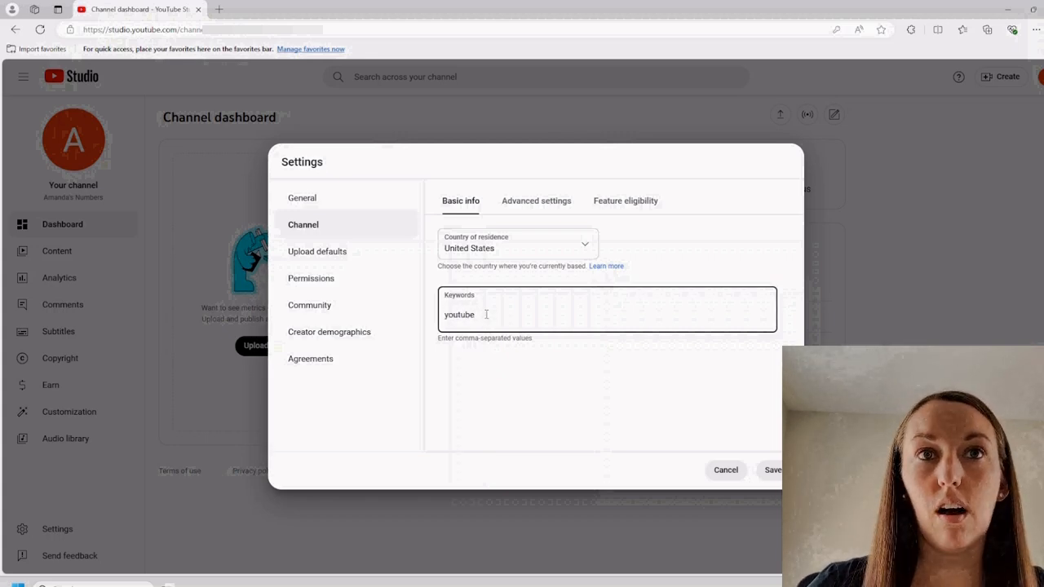
key("Return")
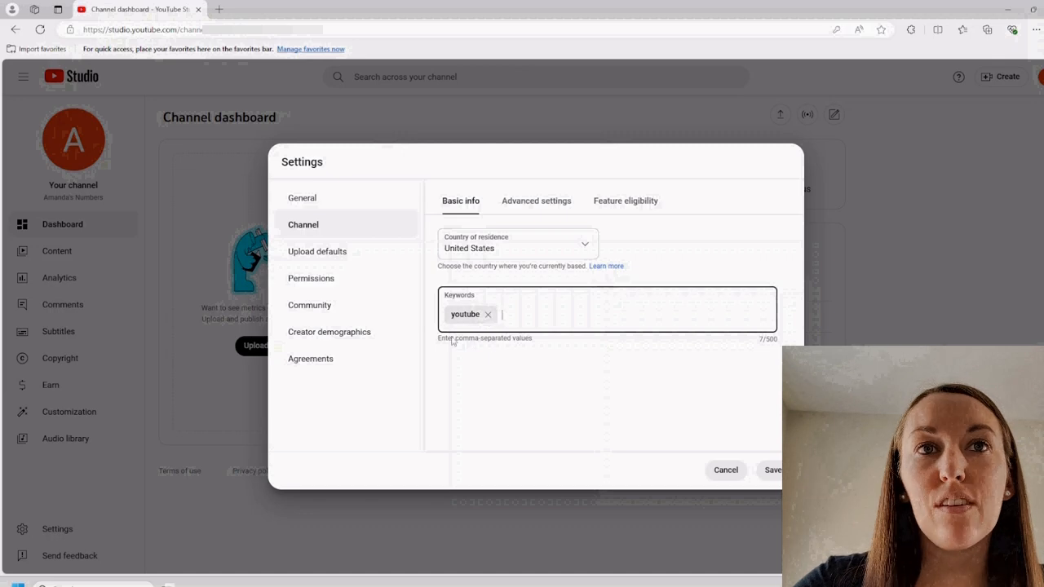
left_click(488, 313)
key("ctrl+v")
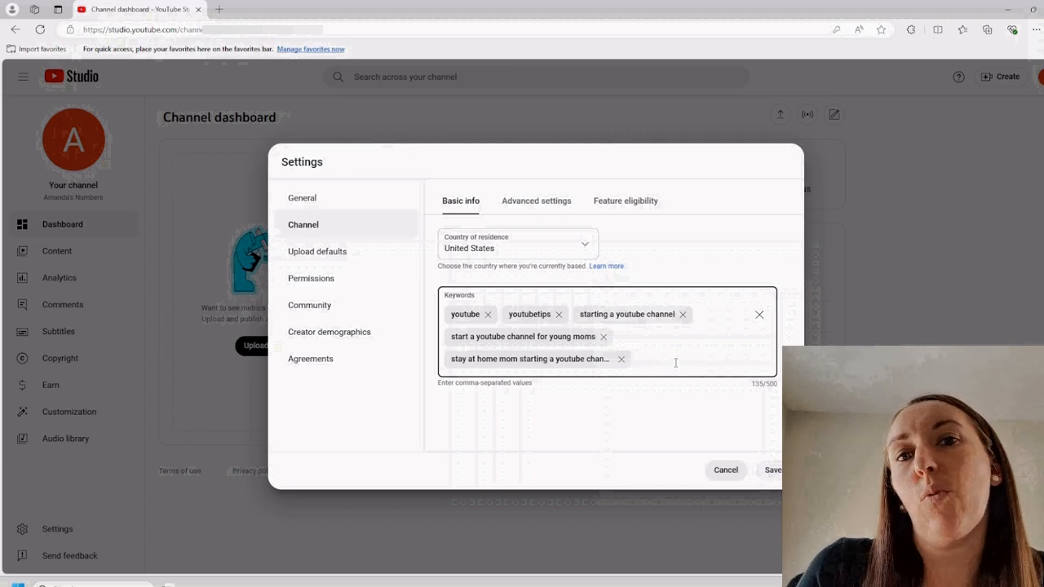
left_click(770, 469)
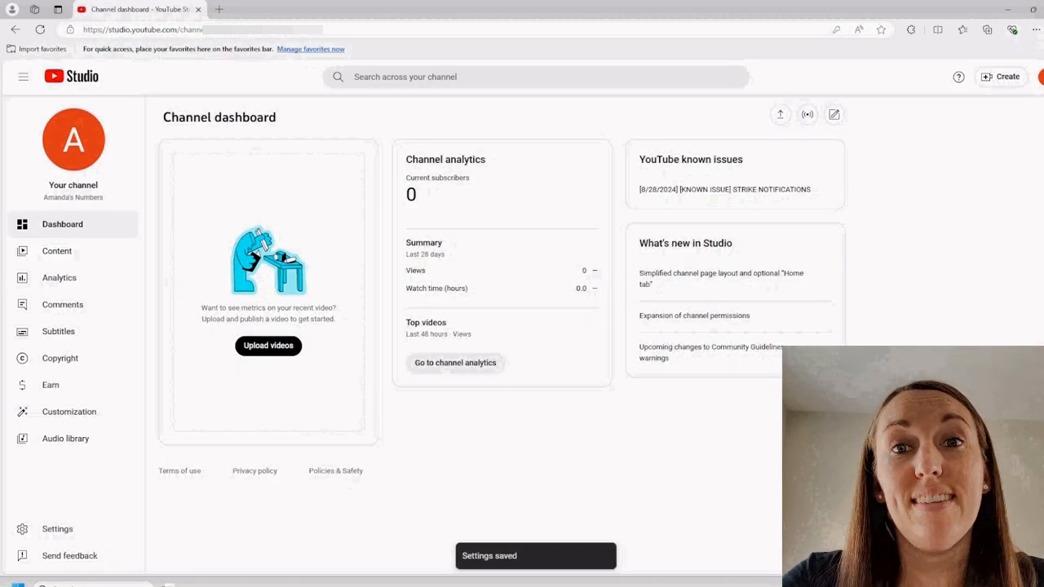
Set the channel's audience to not made for kids in the advanced channel settings.
left_click(69, 530)
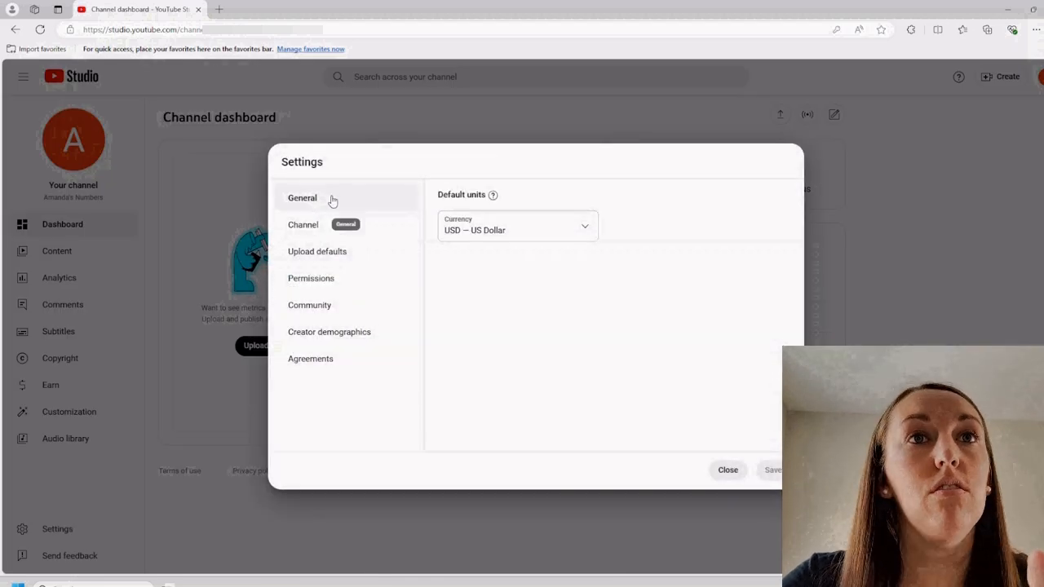
left_click(333, 226)
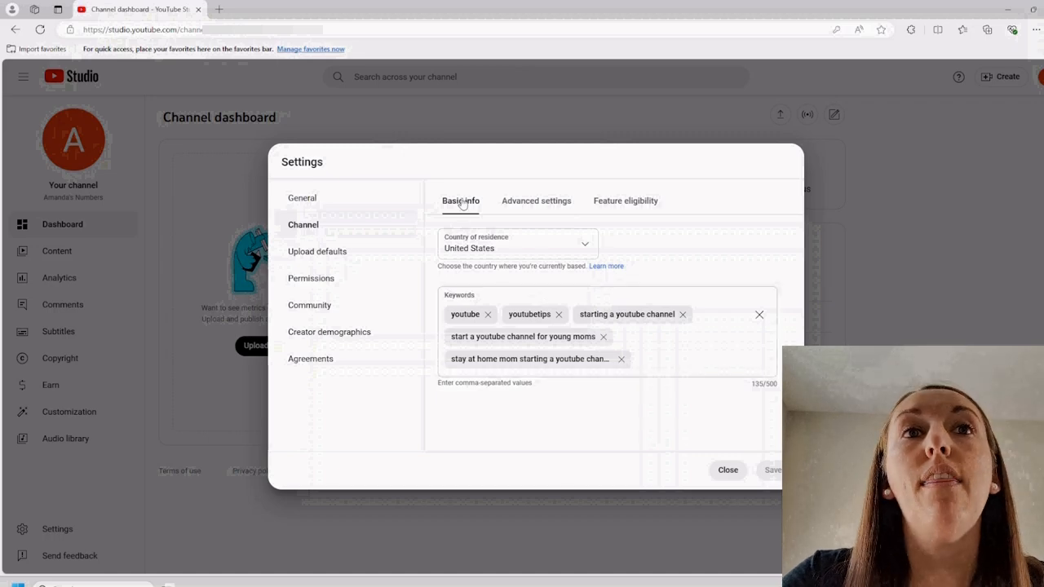
left_click(534, 203)
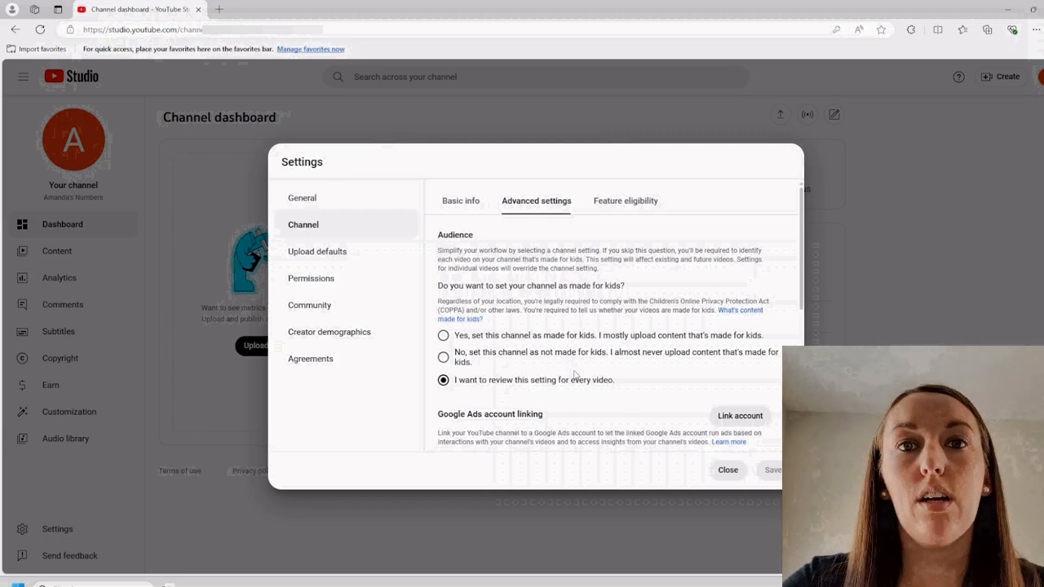
left_click(443, 358)
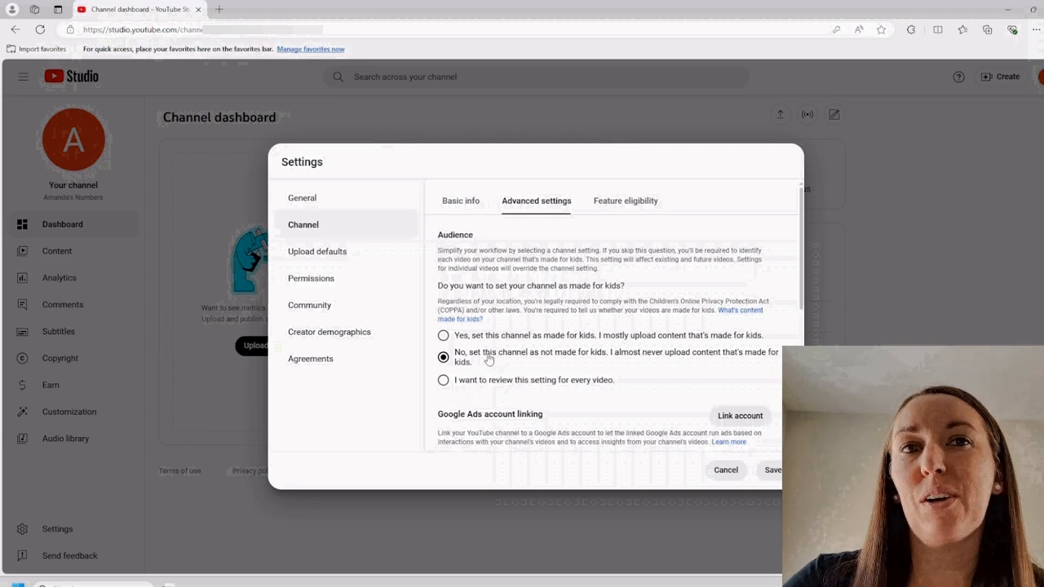
Enable the automatic captions option "Don't show potentially inappropriate words" and review the advertisement and clip options.
scroll(498, 351, "down", 2)
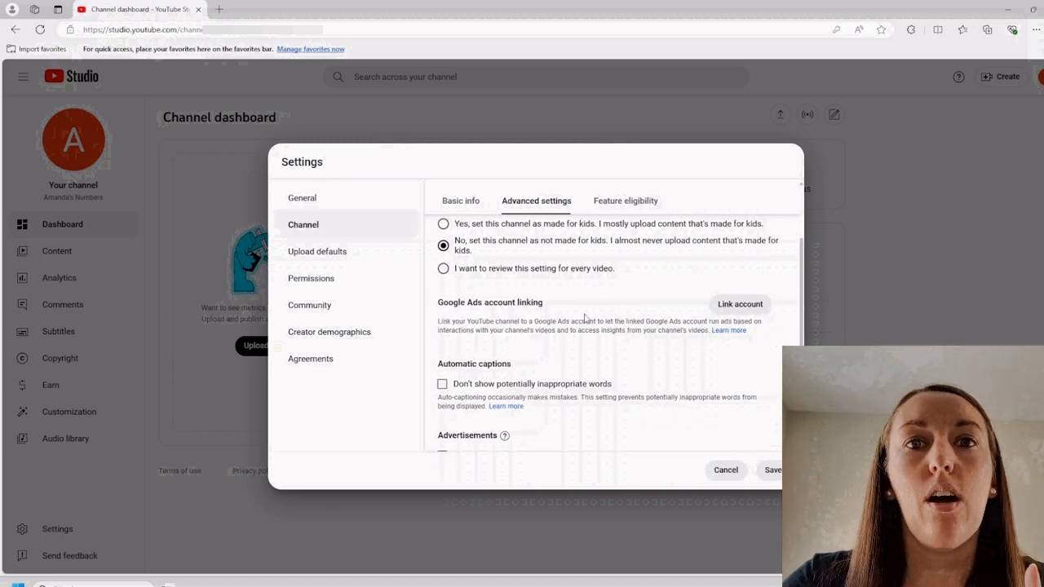
scroll(584, 317, "down", 2)
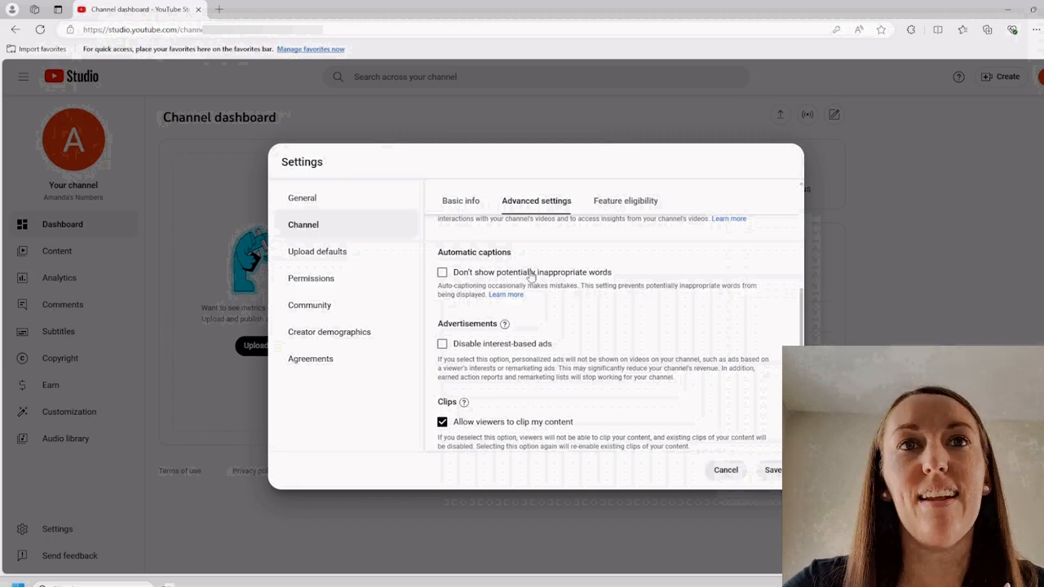
left_click(442, 273)
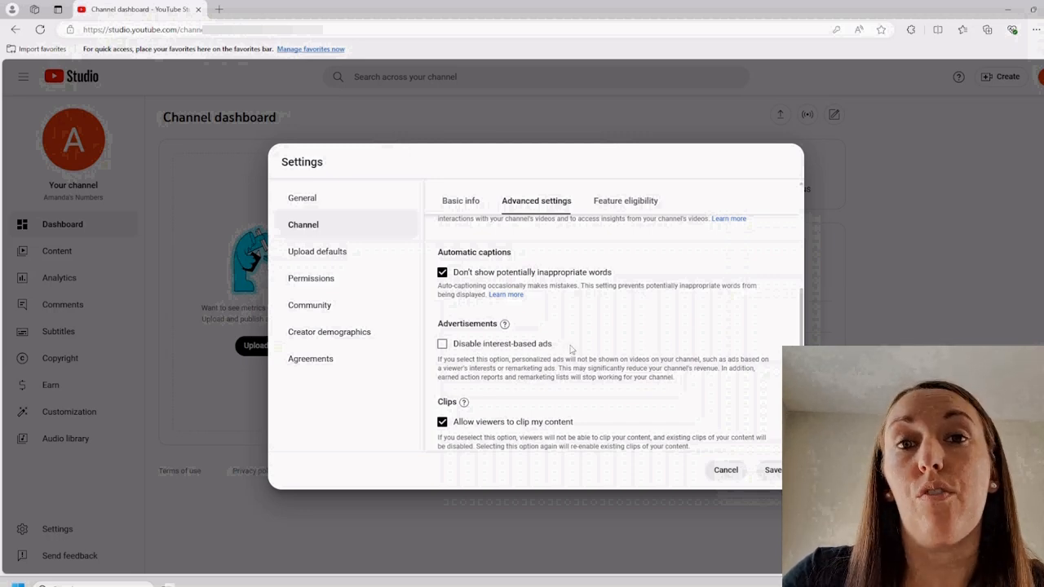
scroll(570, 348, "down", 1)
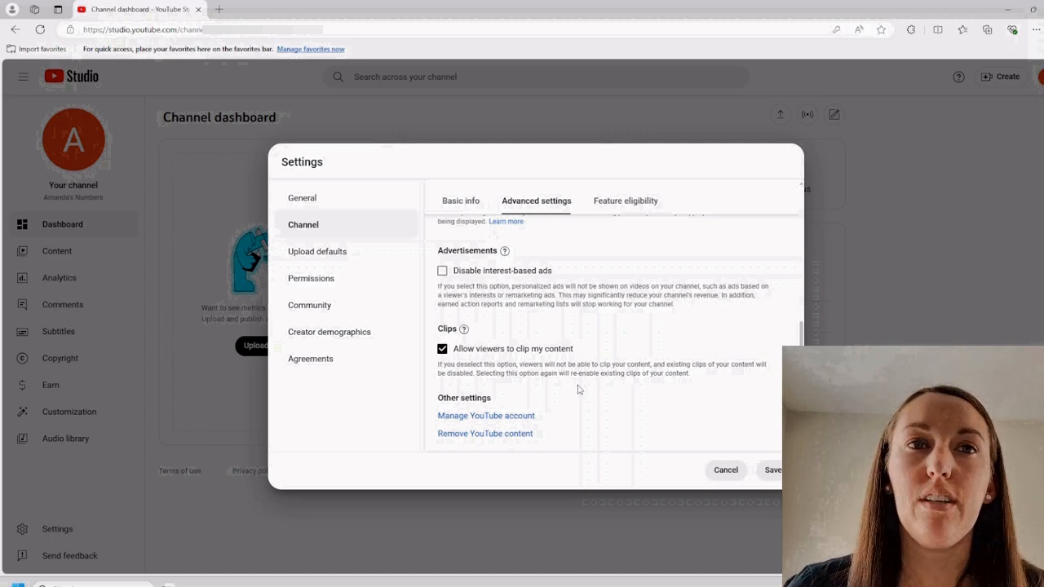
Check the standard features under the channel's feature eligibility and start phone number verification for the intermediate features.
left_click(625, 210)
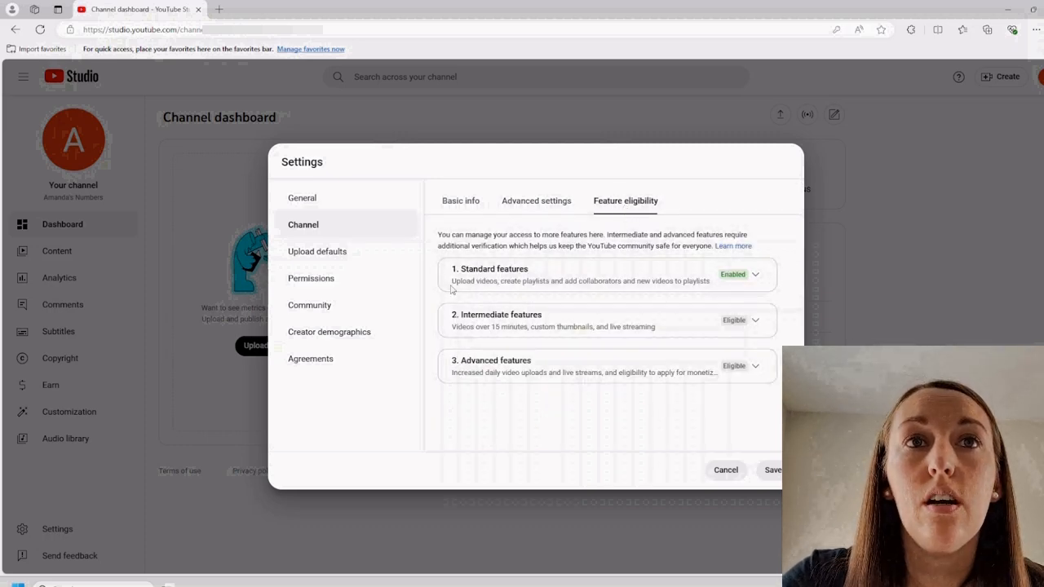
left_click(752, 277)
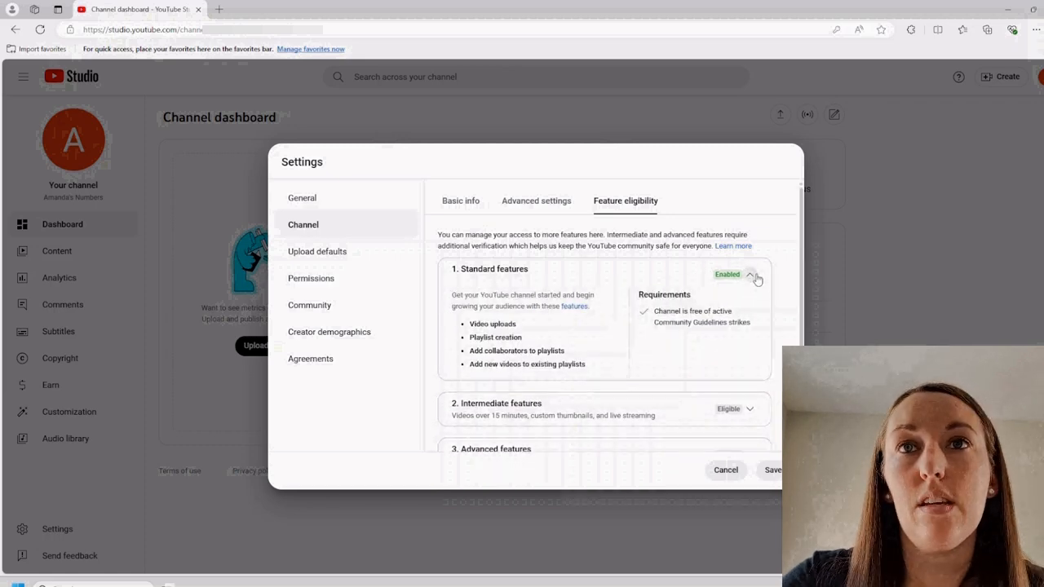
left_click(752, 278)
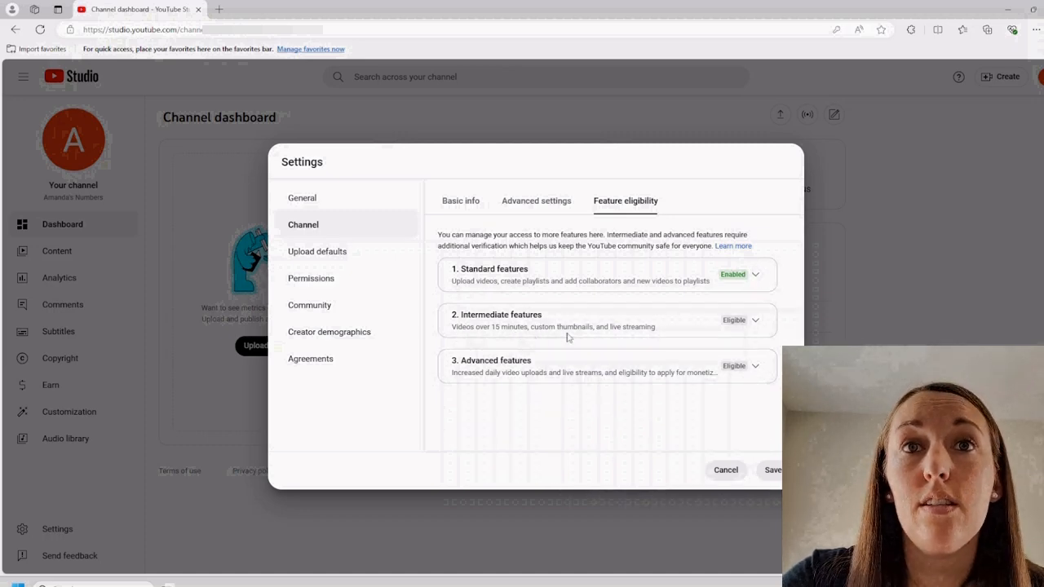
left_click(752, 321)
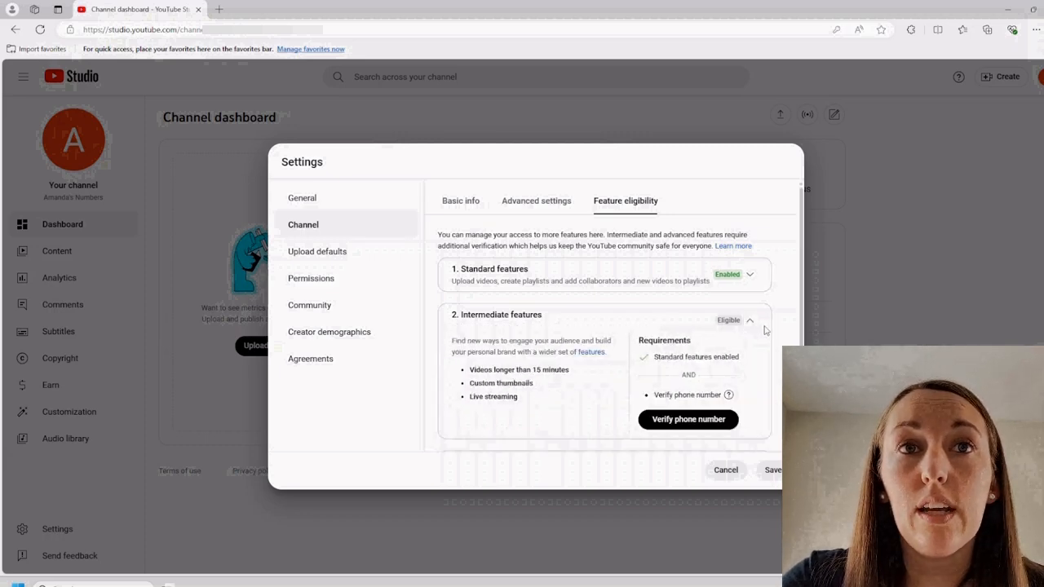
left_click(694, 424)
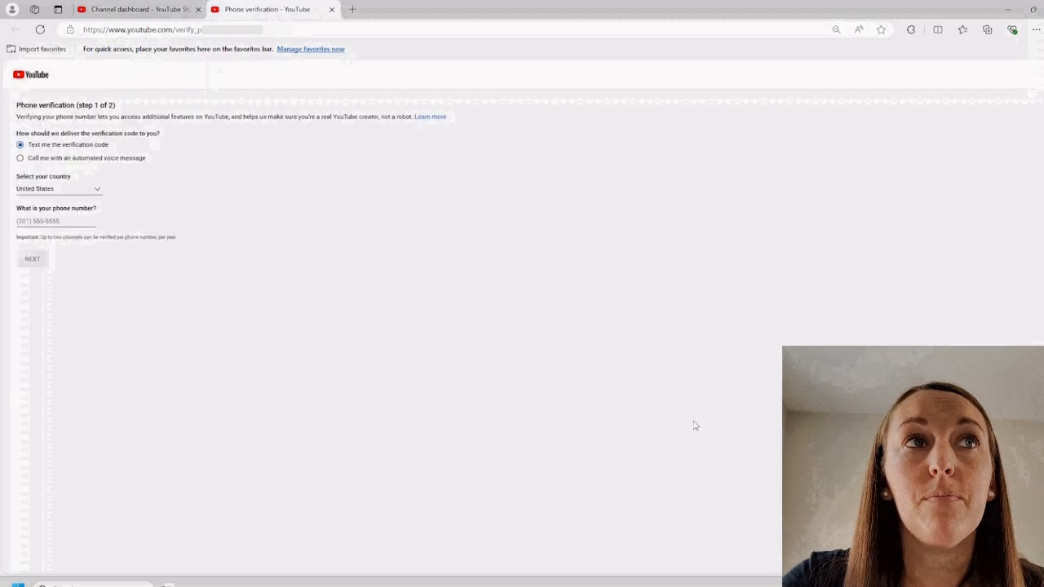
Reduce the browser zoom on the phone verification page and close that page.
left_click(1034, 30)
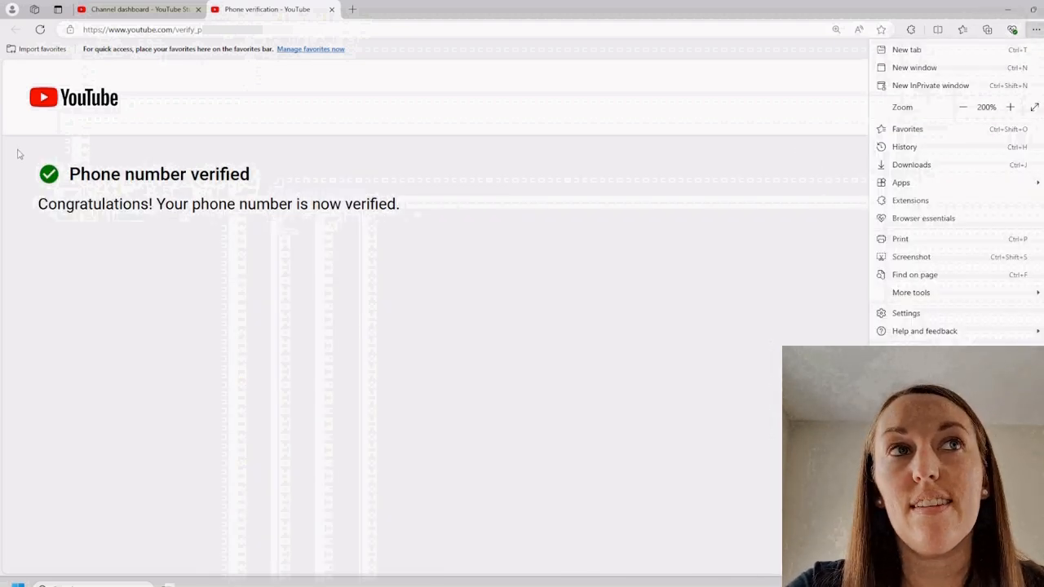
left_click(963, 108)
left_click(963, 107)
left_click(963, 107)
left_click(807, 215)
key("ctrl+minus")
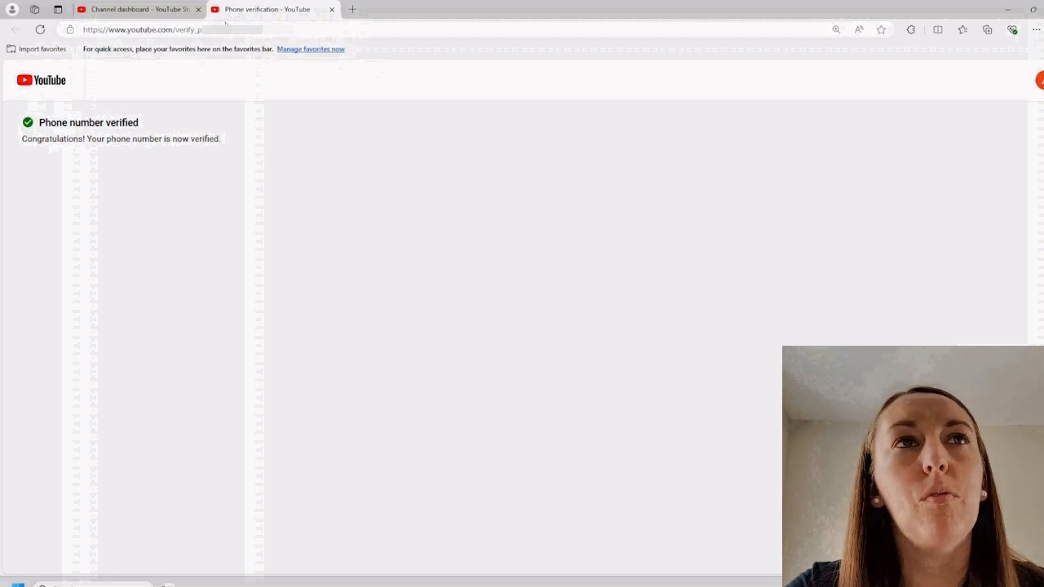
left_click(332, 10)
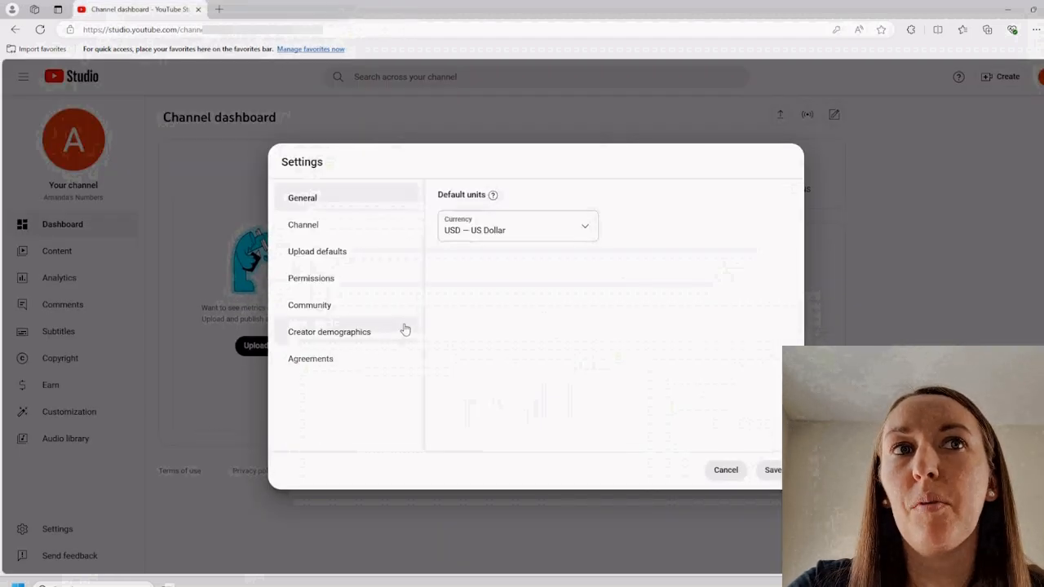
Return to the channel's feature eligibility settings and expand the advanced features to examine their requirements.
left_click(332, 232)
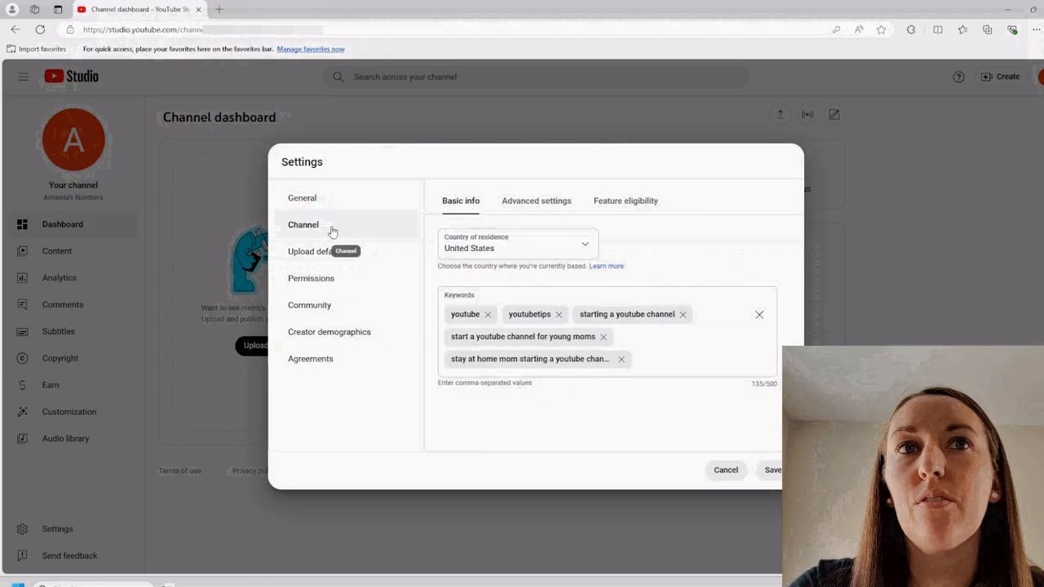
left_click(554, 207)
scroll(605, 273, "down", 5)
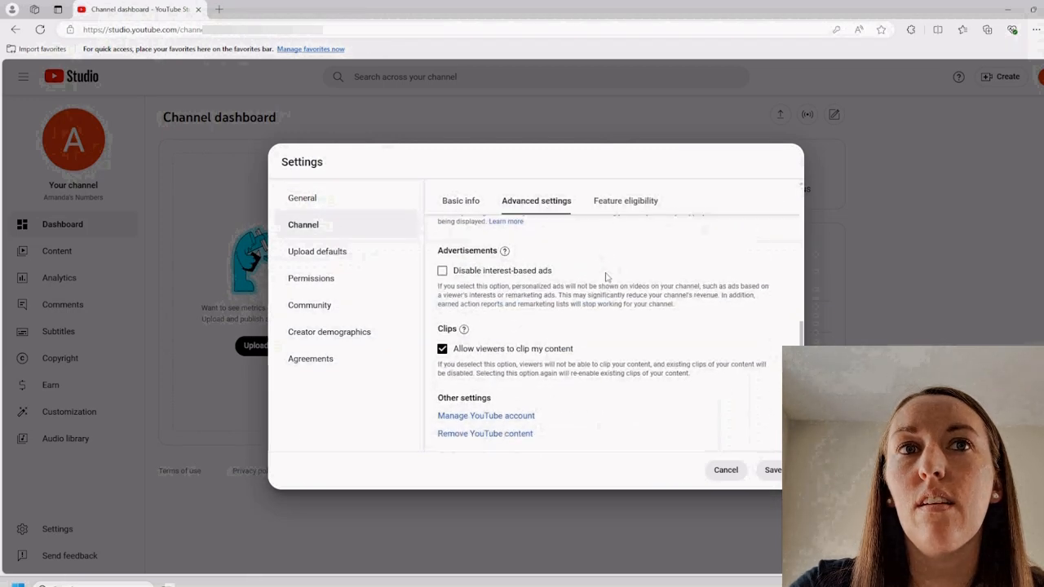
left_click(471, 211)
left_click(607, 203)
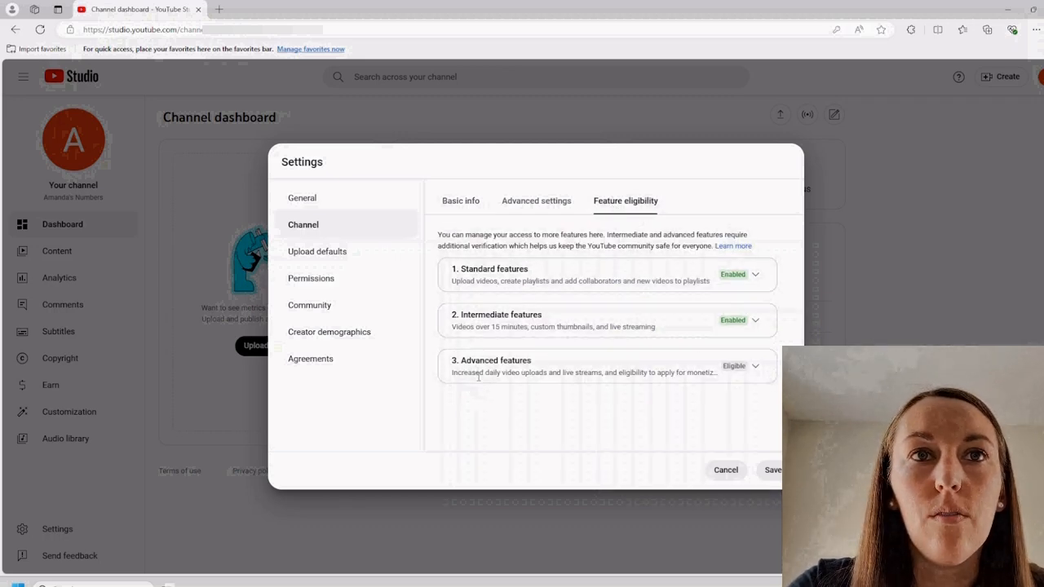
left_click(753, 366)
scroll(715, 371, "down", 1)
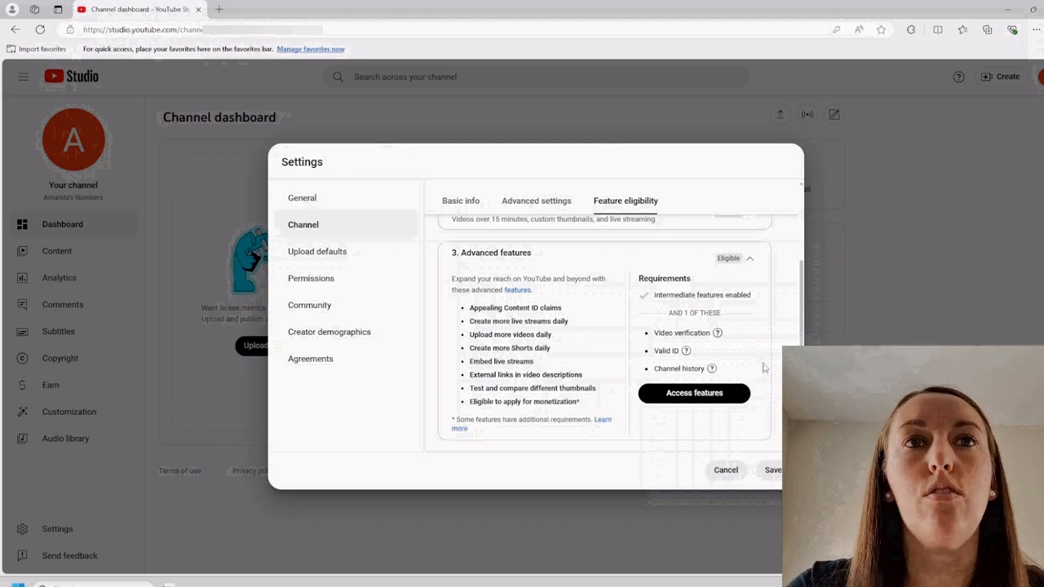
Choose to access the advanced features with a valid ID and request the verification email.
left_click(739, 392)
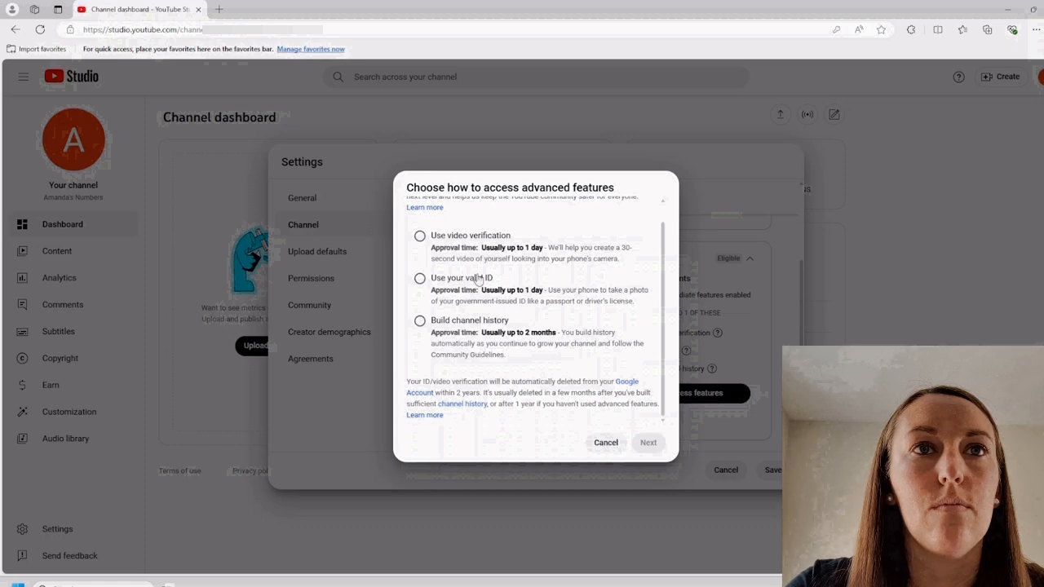
left_click(420, 279)
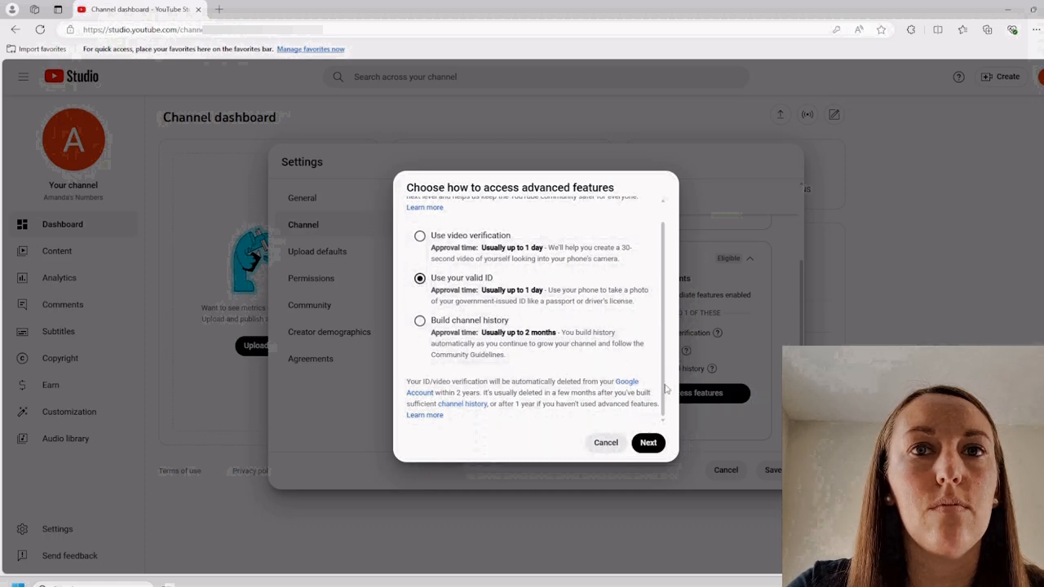
left_click(648, 442)
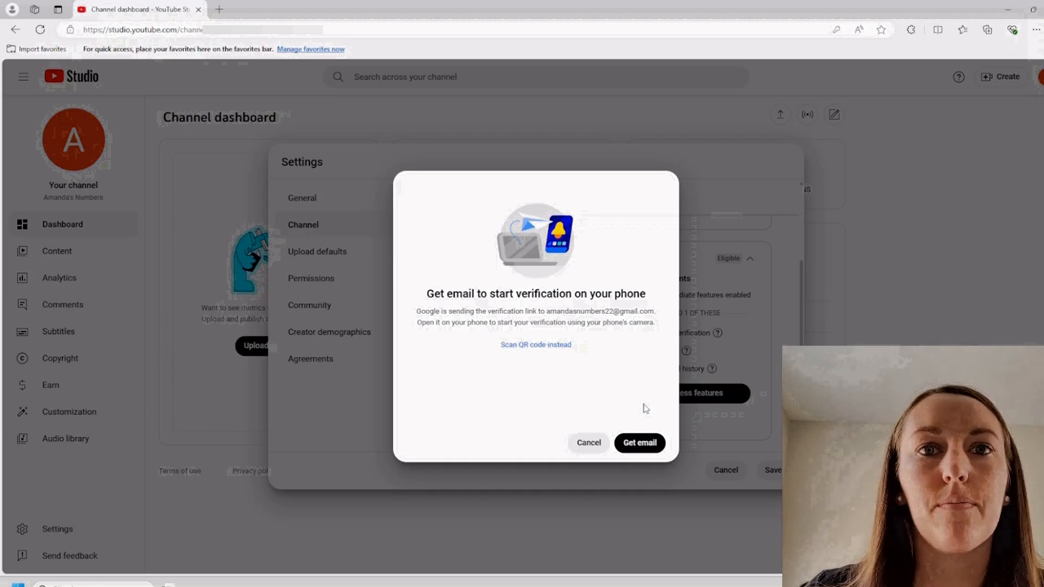
left_click(641, 443)
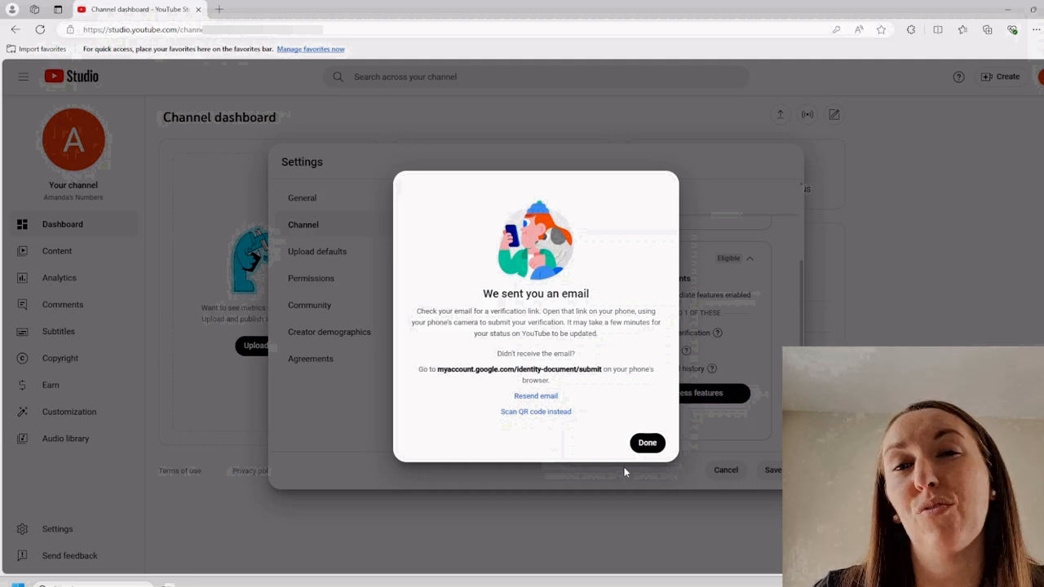
Finish the ID verification email request and enlarge the browser zoom on the channel settings.
left_click(639, 447)
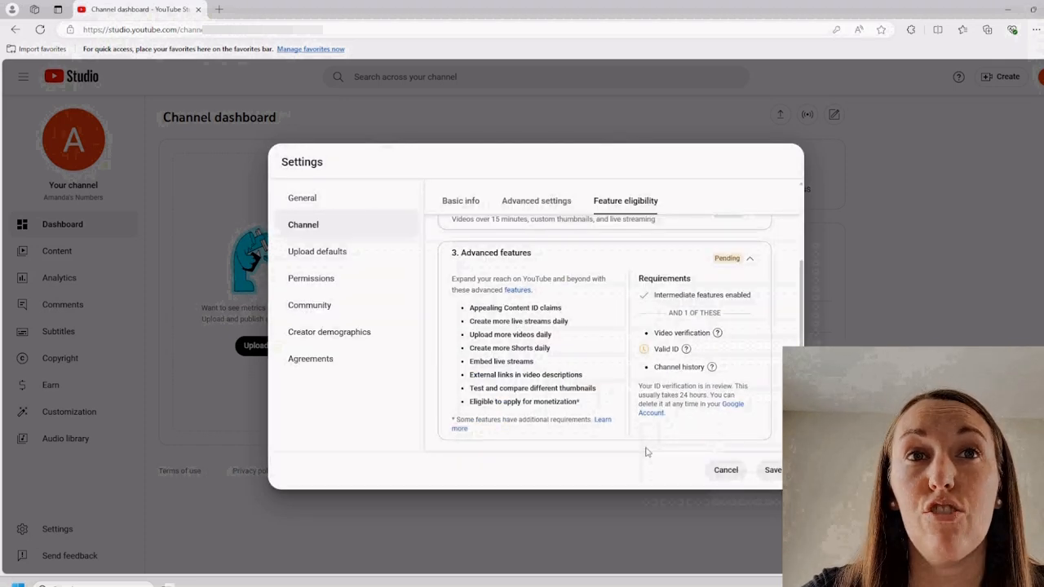
left_click(1034, 29)
left_click(1010, 109)
left_click(1010, 109)
left_click(1010, 110)
left_click(709, 421)
mouse_move(747, 420)
scroll(802, 362, "down", 1)
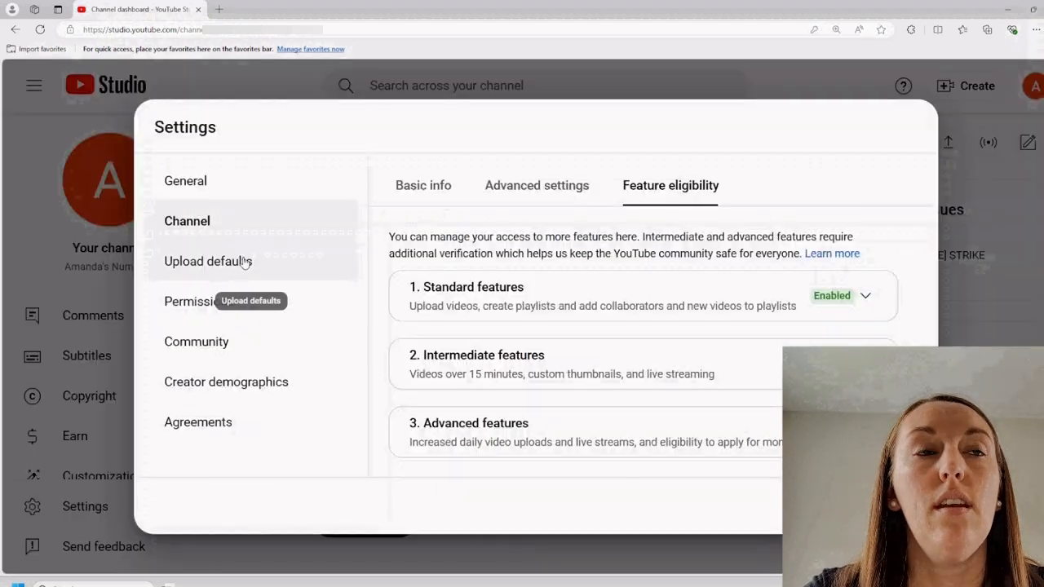
In the upload defaults' basic info, enter "Description" as the first line of the default video description.
left_click(243, 262)
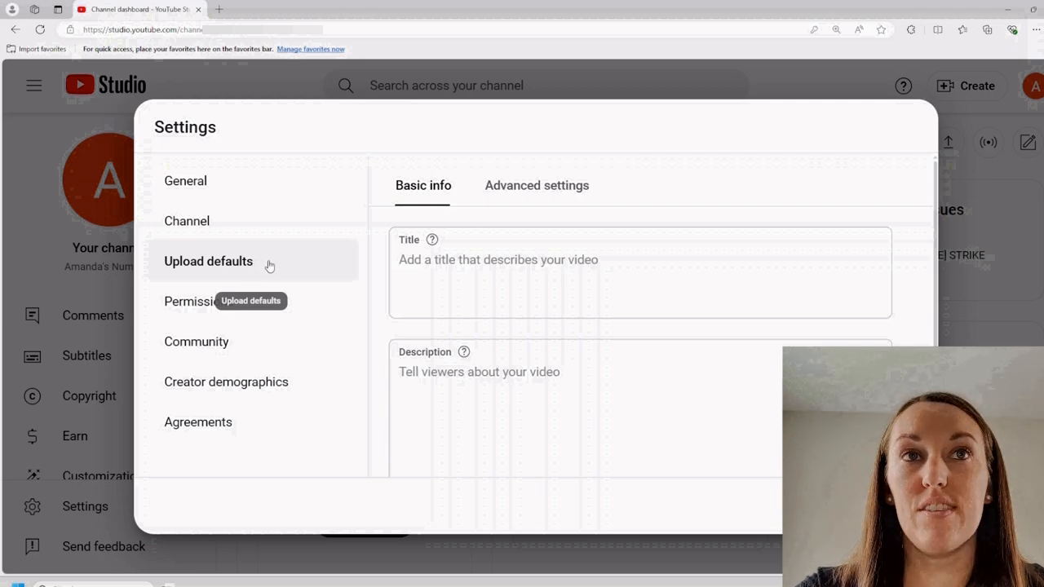
left_click(487, 261)
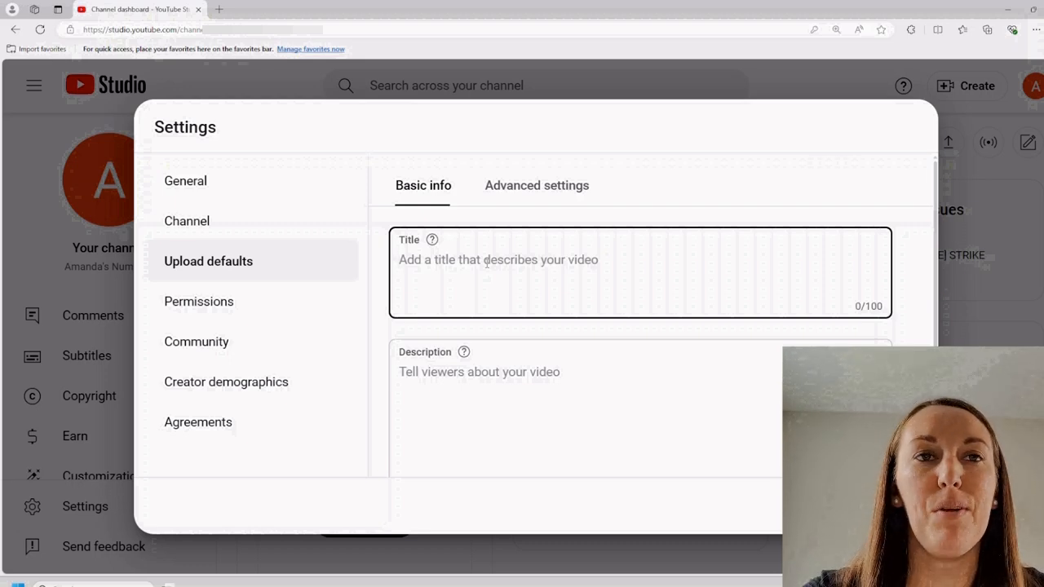
scroll(499, 261, "down", 1)
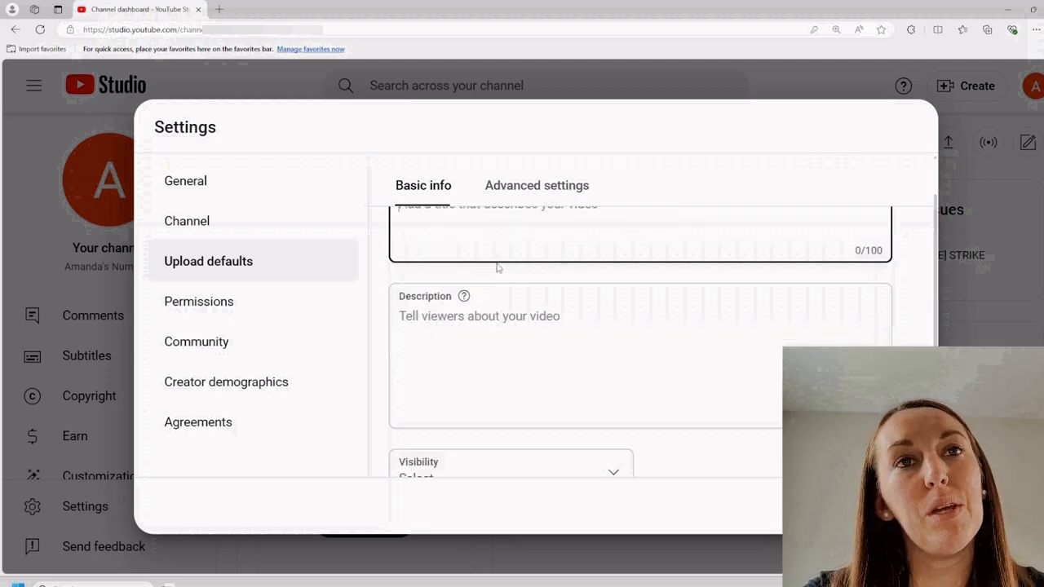
left_click(494, 316)
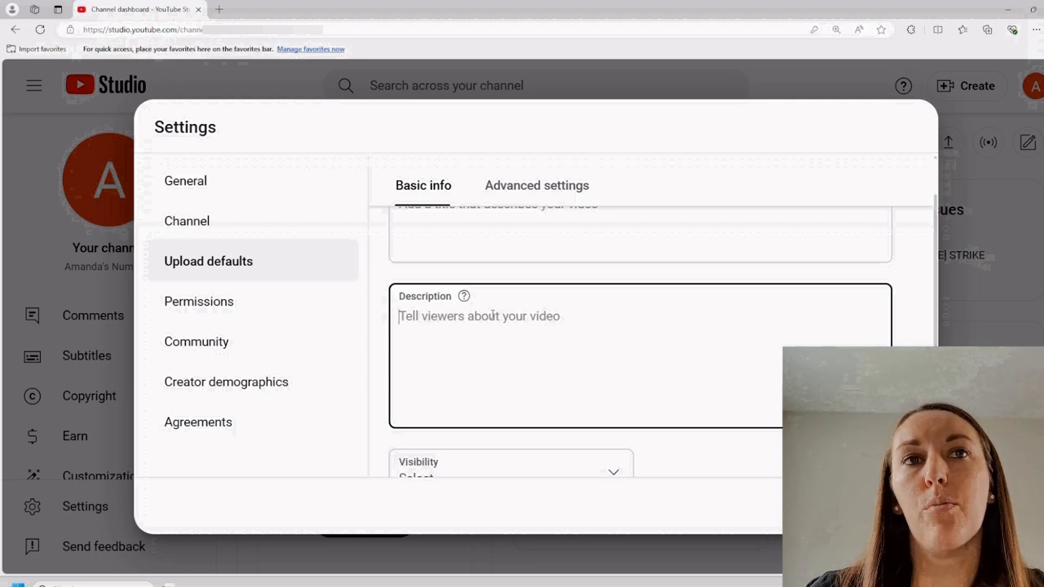
type("DEscript")
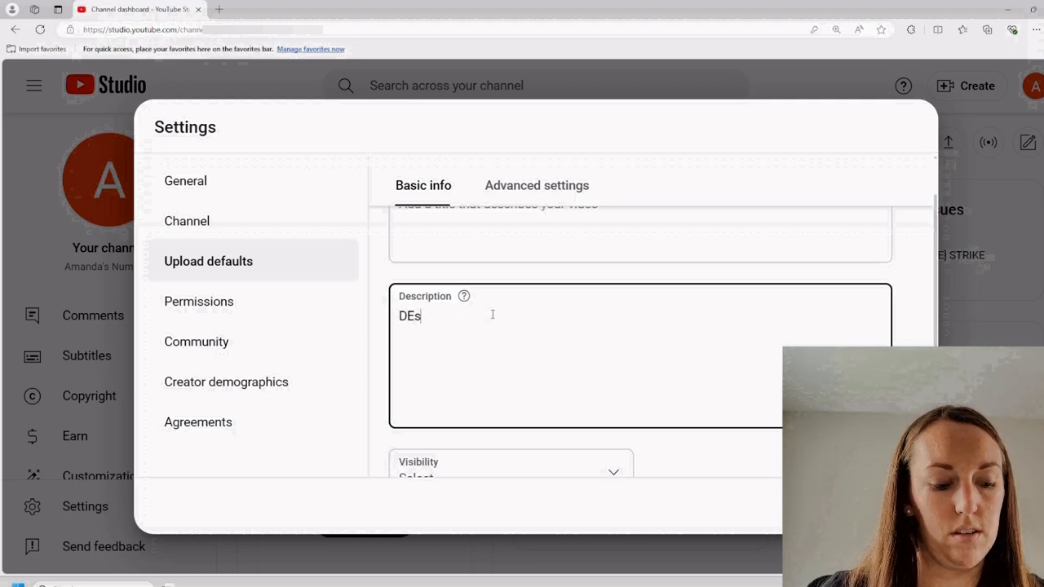
key("BackSpace")
key("BackSpace")
key("BackSpace")
key("BackSpace")
key("BackSpace")
key("BackSpace")
key("BackSpace")
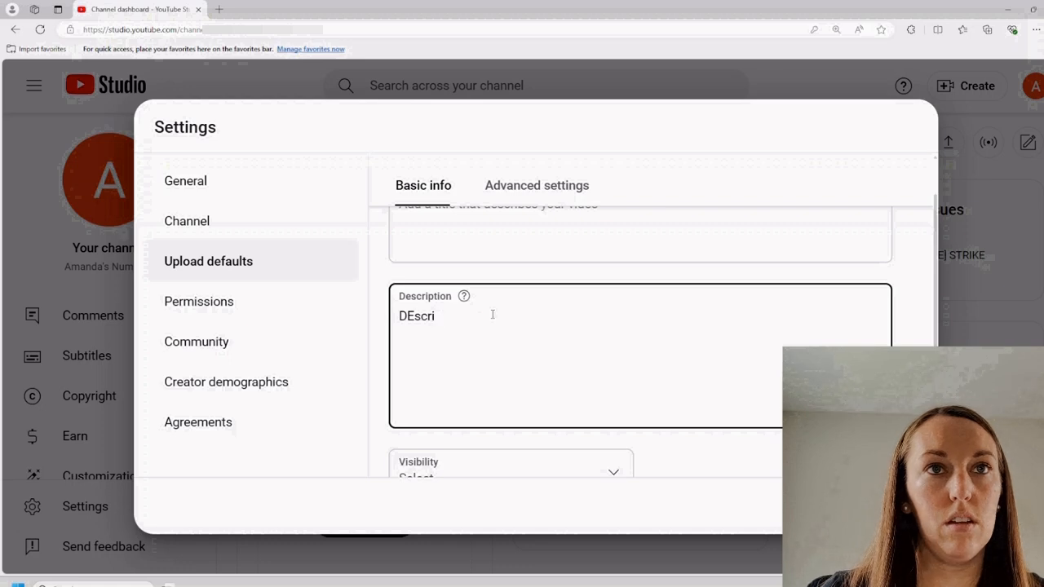
type("escription")
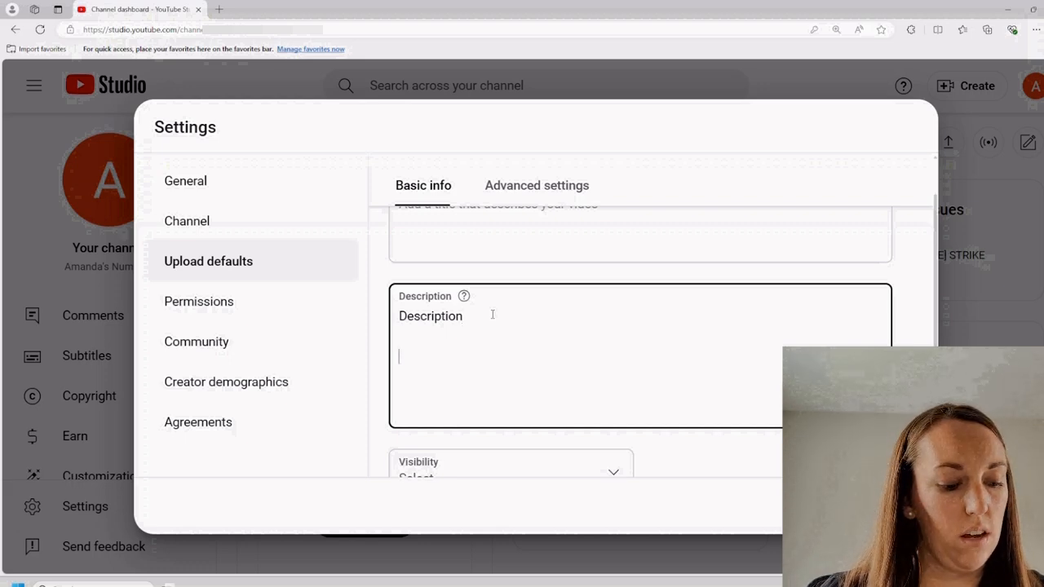
Add a "#" placeholder line and a "//RELATED VIDEOS" heading to the default description, separated by blank lines.
key("Return")
key("Return")
type("#  ")
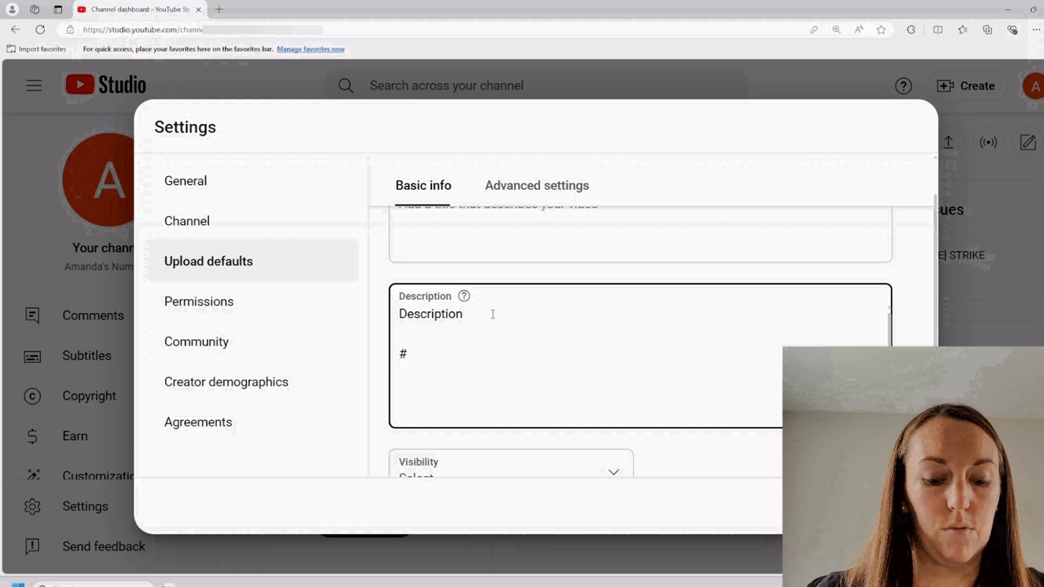
type("//Related")
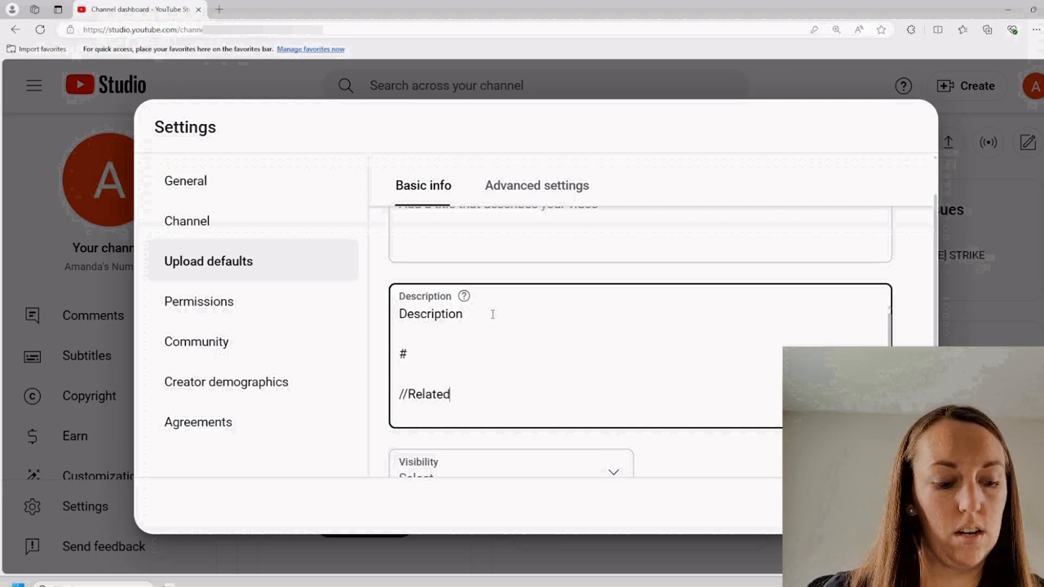
key("BackSpace")
key("BackSpace")
key("BackSpace")
key("BackSpace")
key("BackSpace")
key("BackSpace")
key("BackSpace")
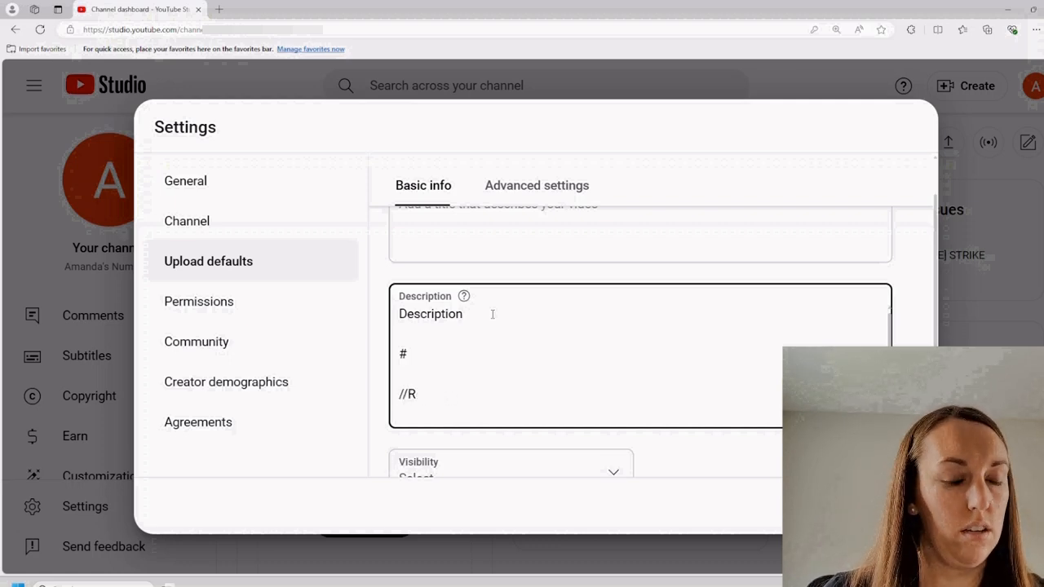
key("Caps_Lock")
type("E")
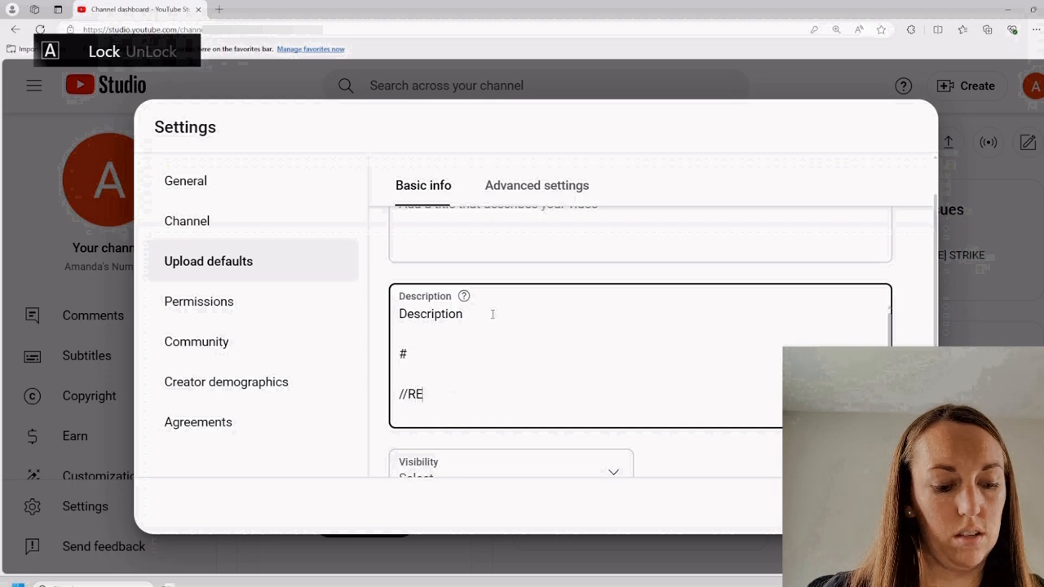
type("LATED VIDEOS")
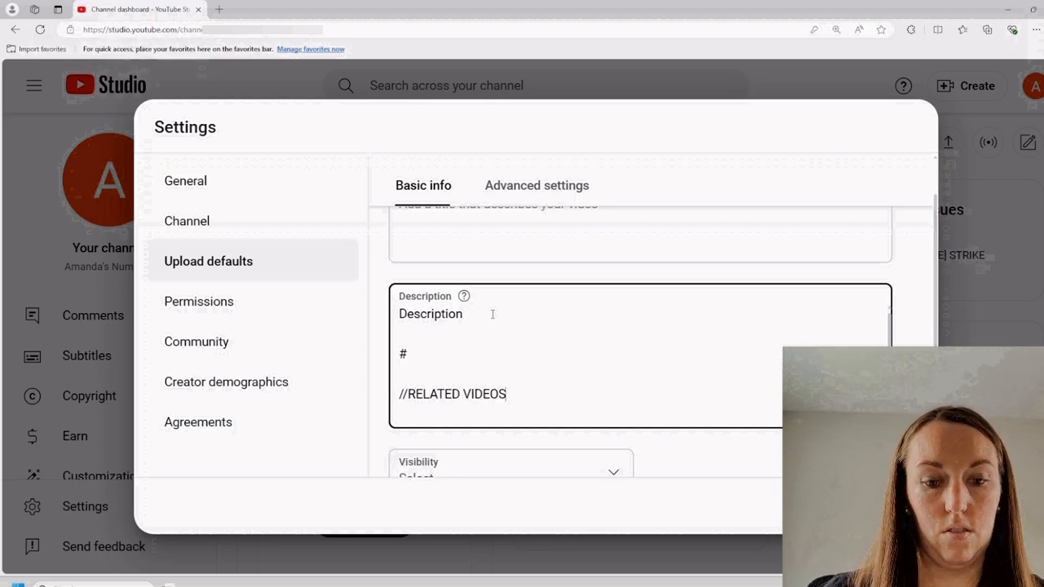
Add a "//OTHER HELPFUL CONTENT" heading under the related videos heading and leave blank lines after it.
key("Return")
type("//")
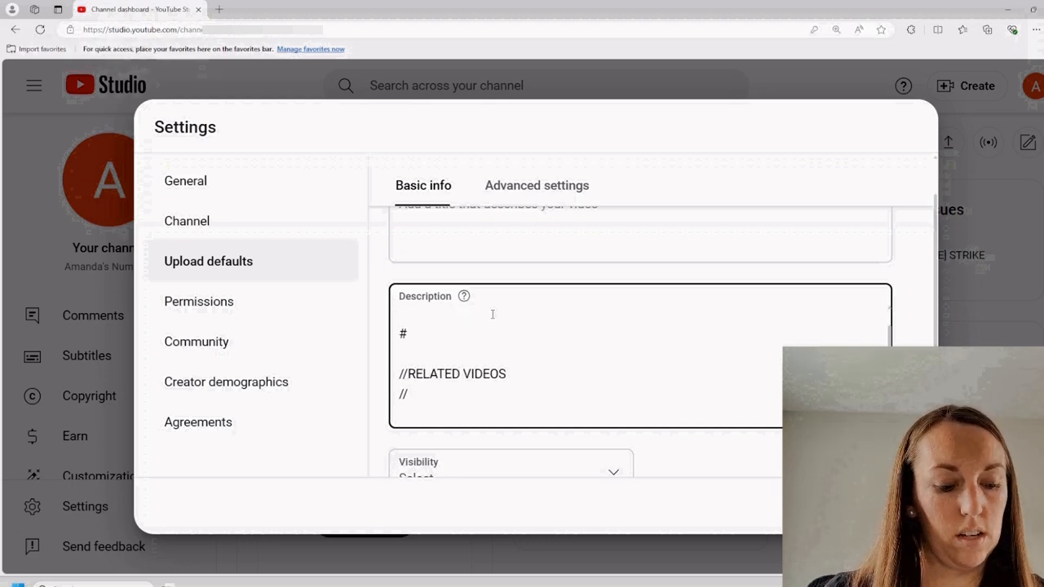
type("OTHER HELPFUL CONENT")
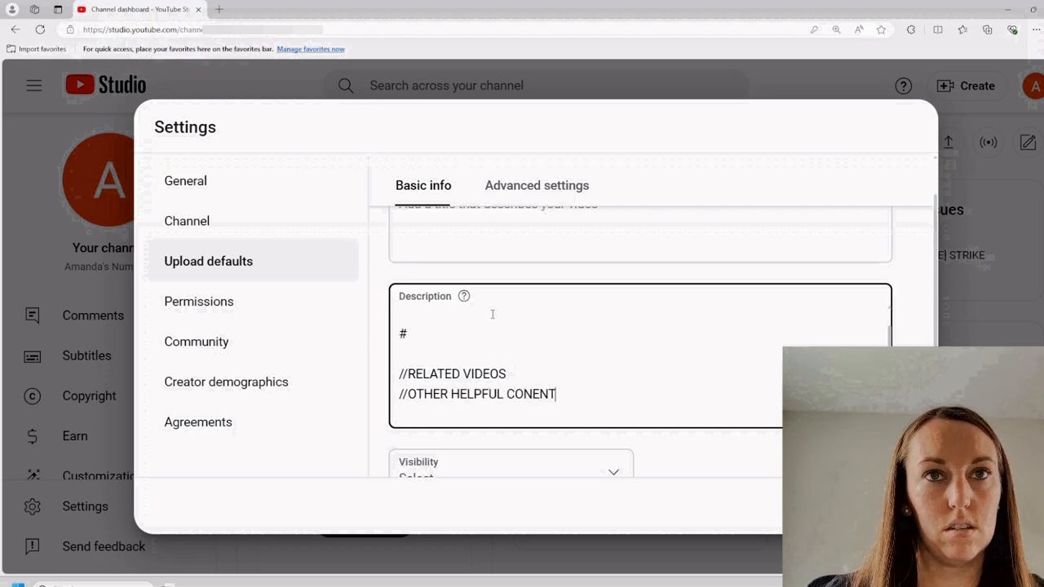
key("BackSpace")
key("BackSpace")
key("BackSpace")
type("TENT")
key("Return")
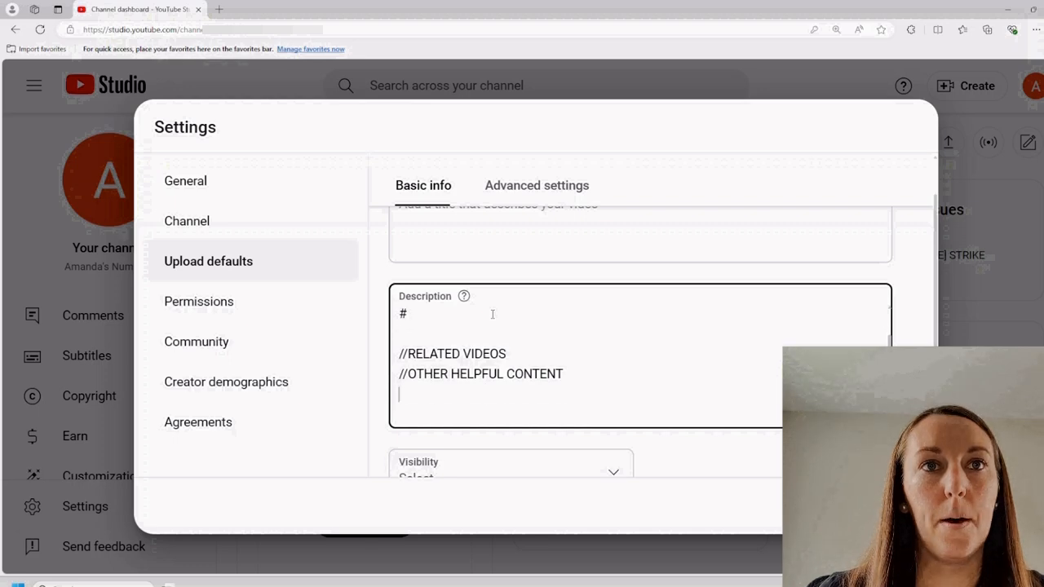
key("Return")
key("Return")
key("Return")
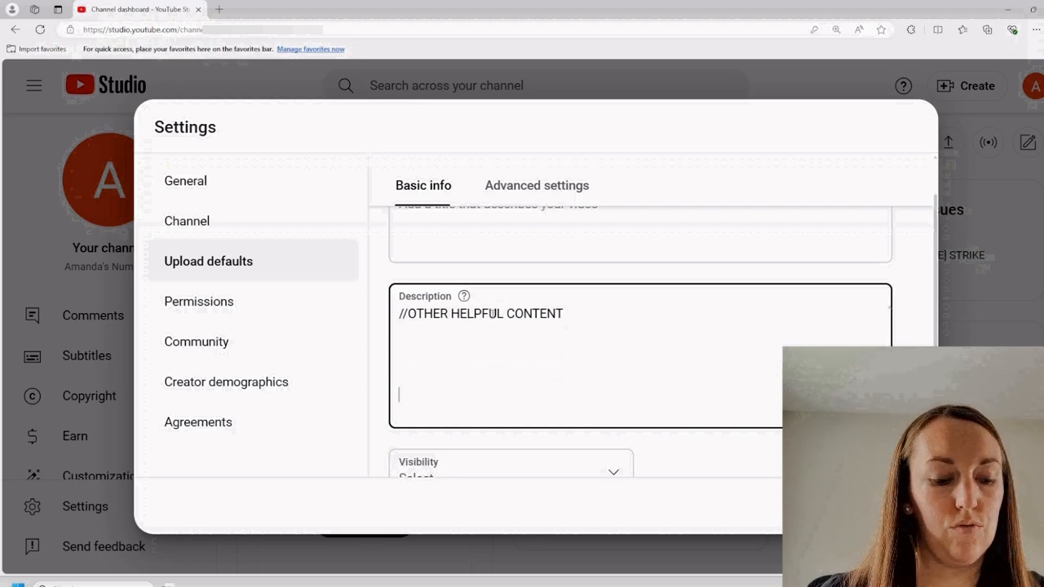
Add the headings "//HELPFUL PRODUCTS" and "//PRODUCT RECOMMENDATIONS" on separate lines of the default description.
type("//HELPFUL PRODUCTS")
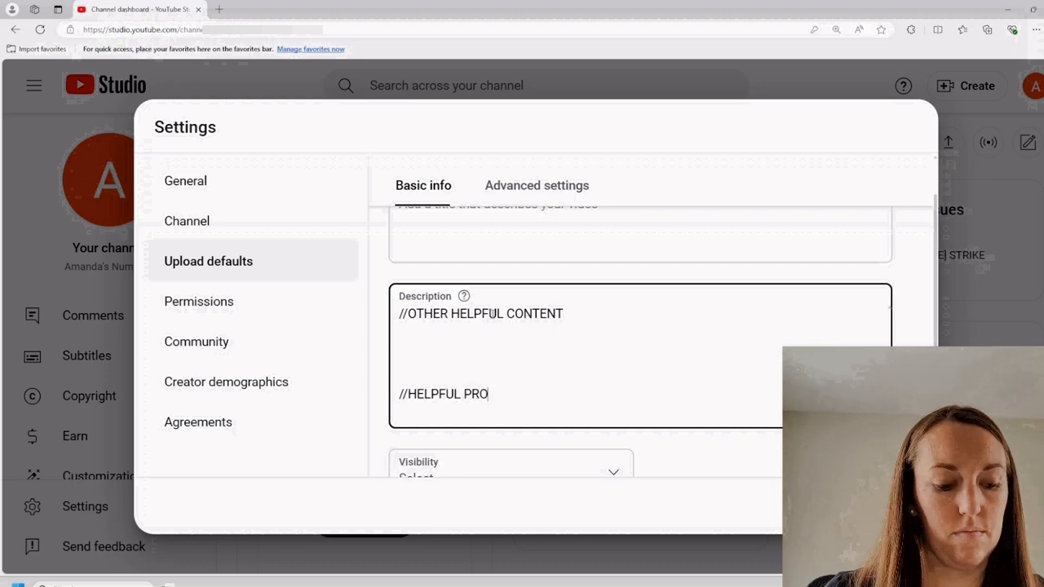
key("Return")
type("//")
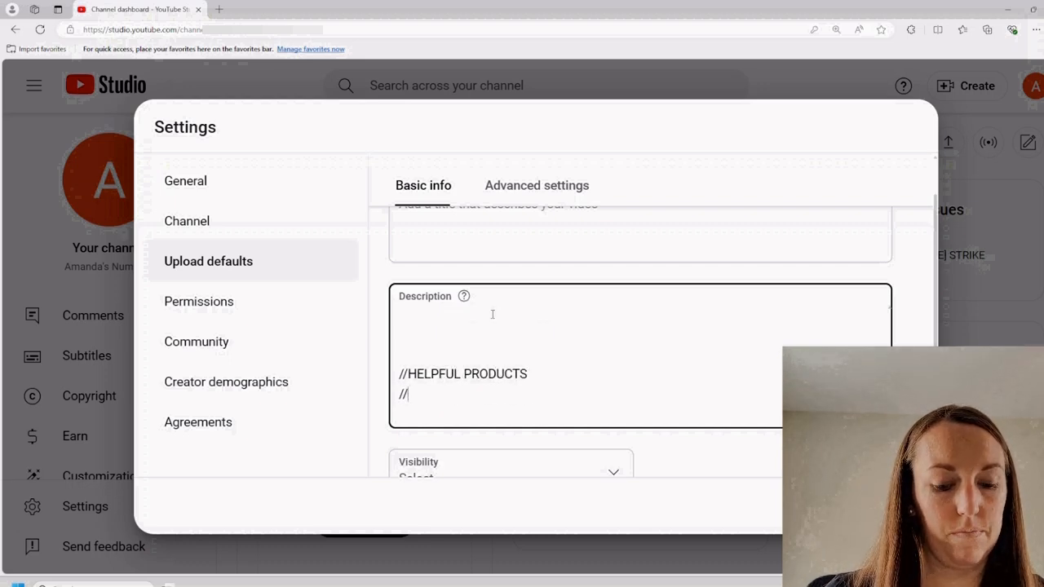
type("PRODUCT REC")
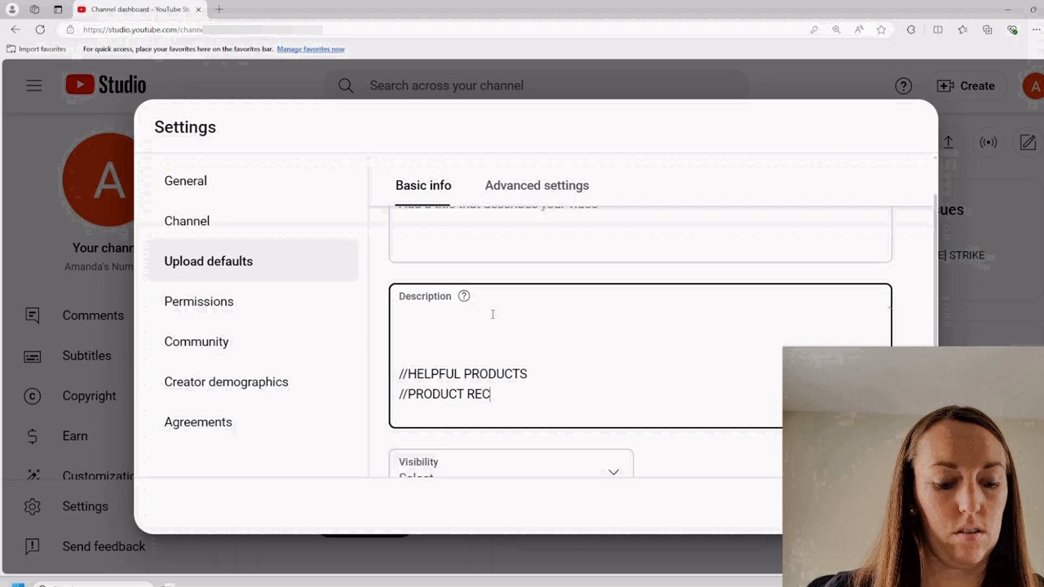
type("OMMENDATIONS")
key("Return")
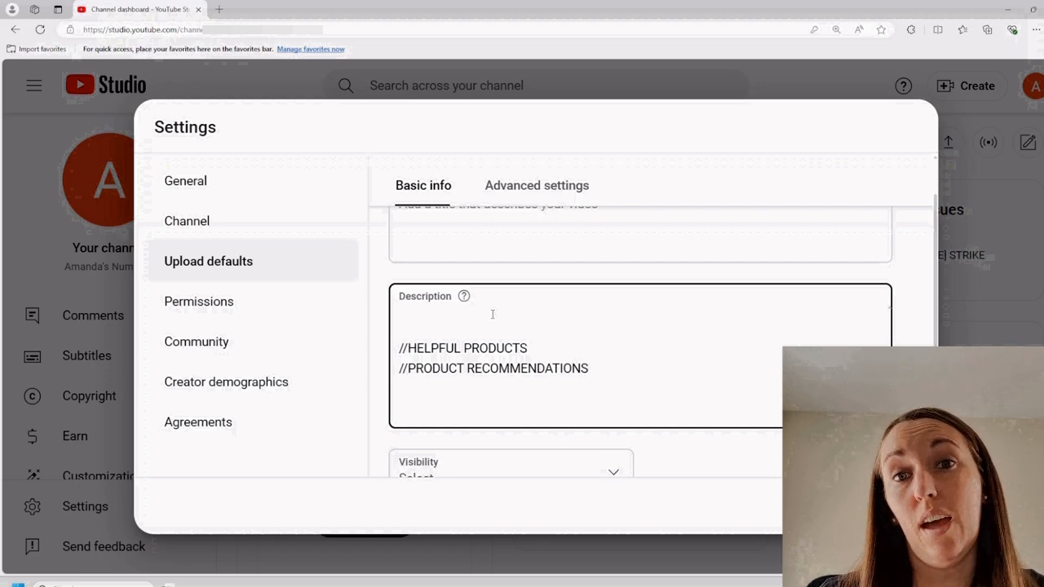
List "Tripod -", "Ring Light -" and "Camera -" on separate lines under the product recommendations heading.
type("Tr")
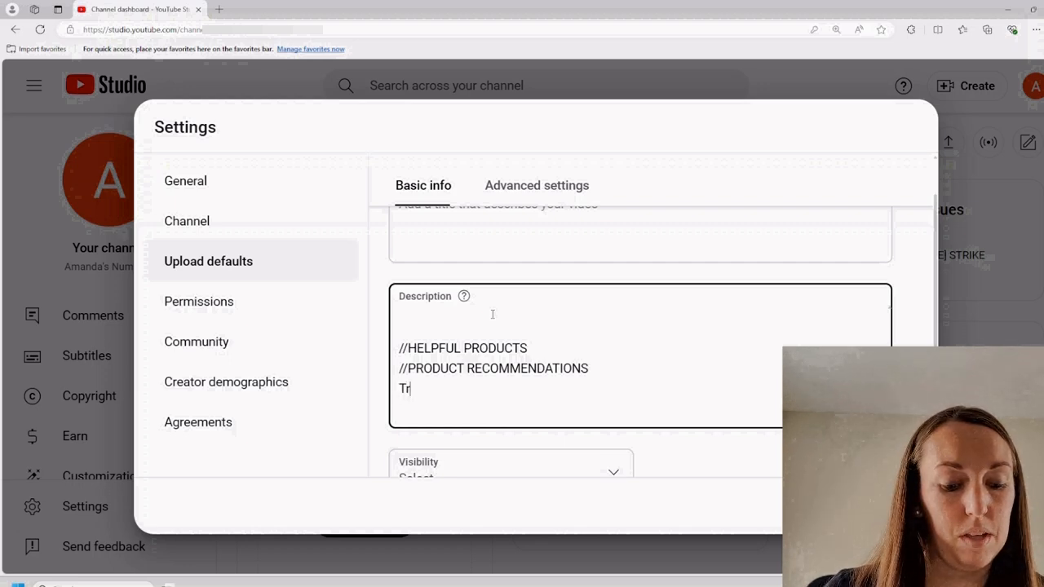
type("ipod -")
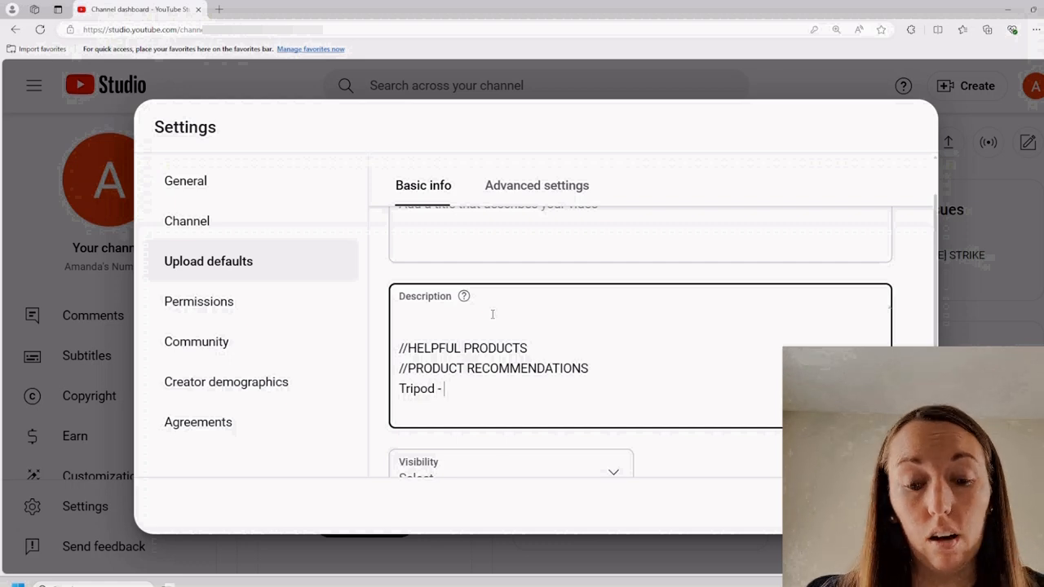
key("Return")
type("Ring light")
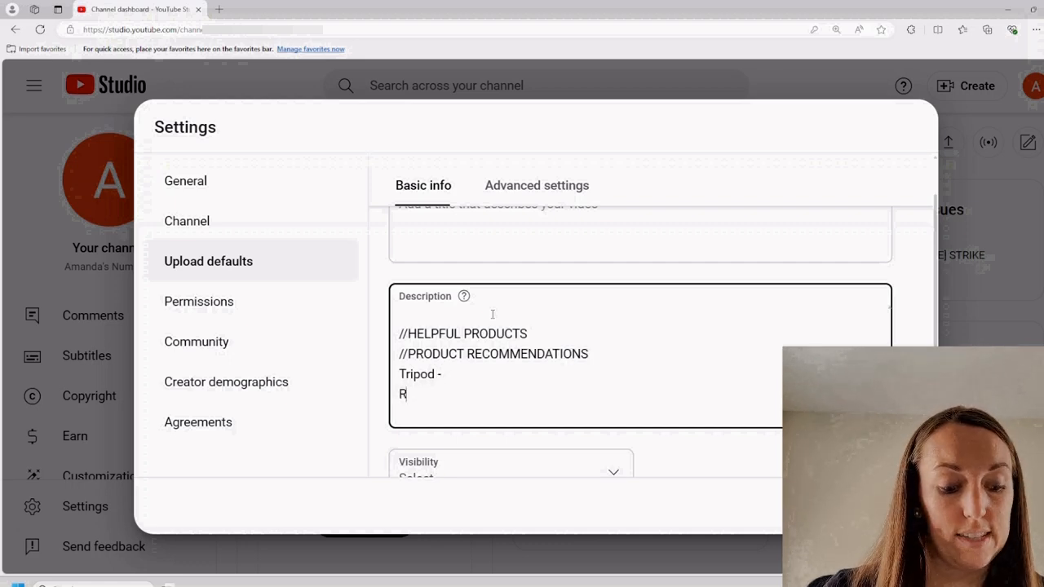
key("BackSpace")
key("BackSpace")
key("BackSpace")
key("BackSpace")
key("BackSpace")
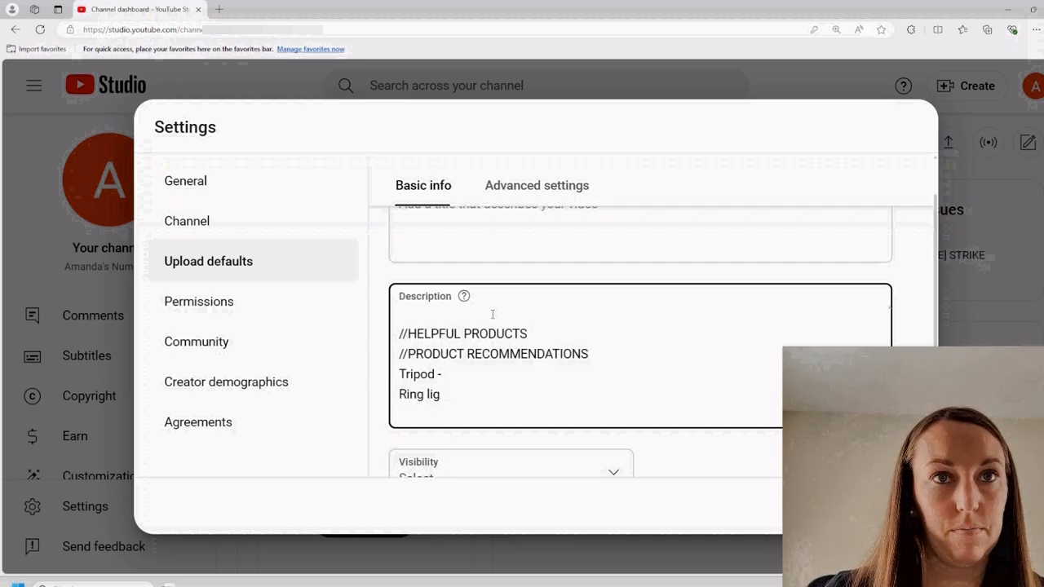
type("Light -")
key("Return")
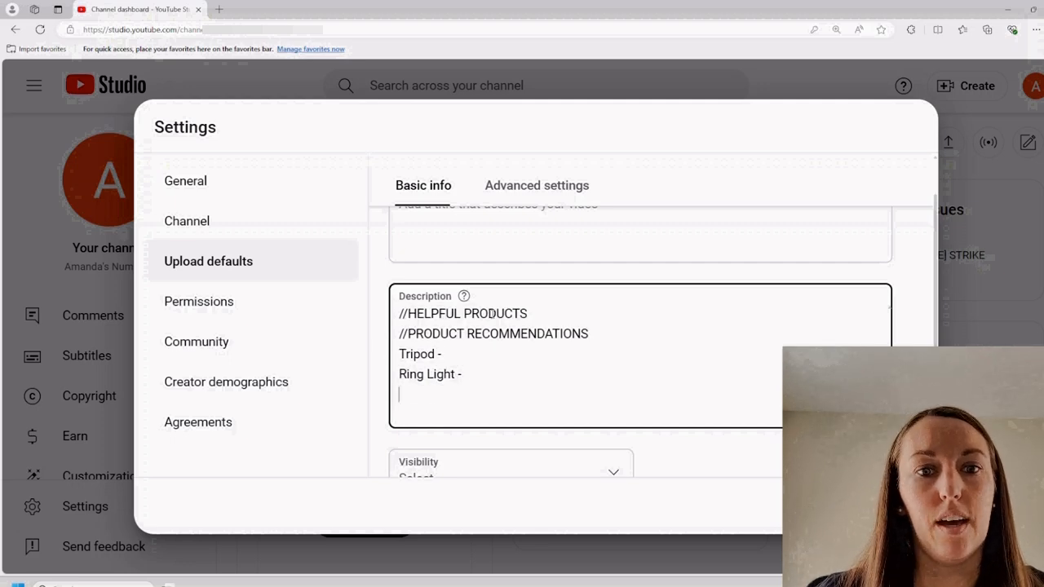
type("Camera ")
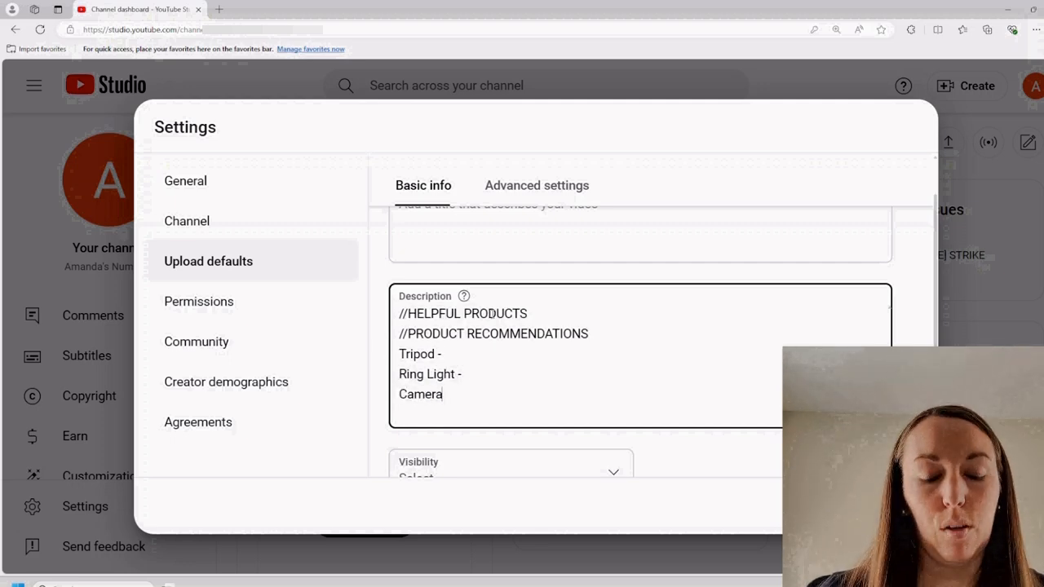
type("-")
key("Return")
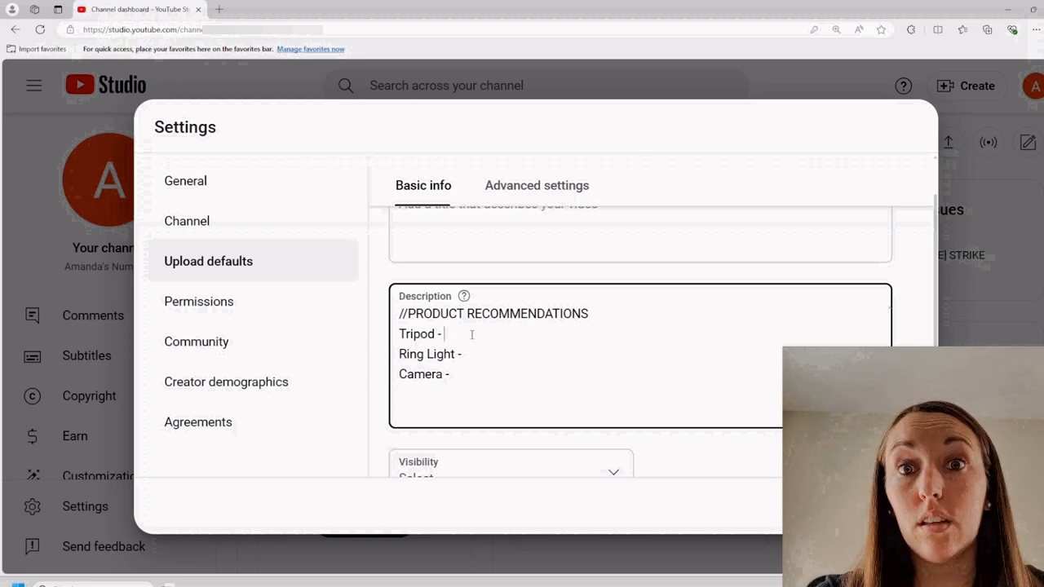
type("ww.amazjbvfjvnd")
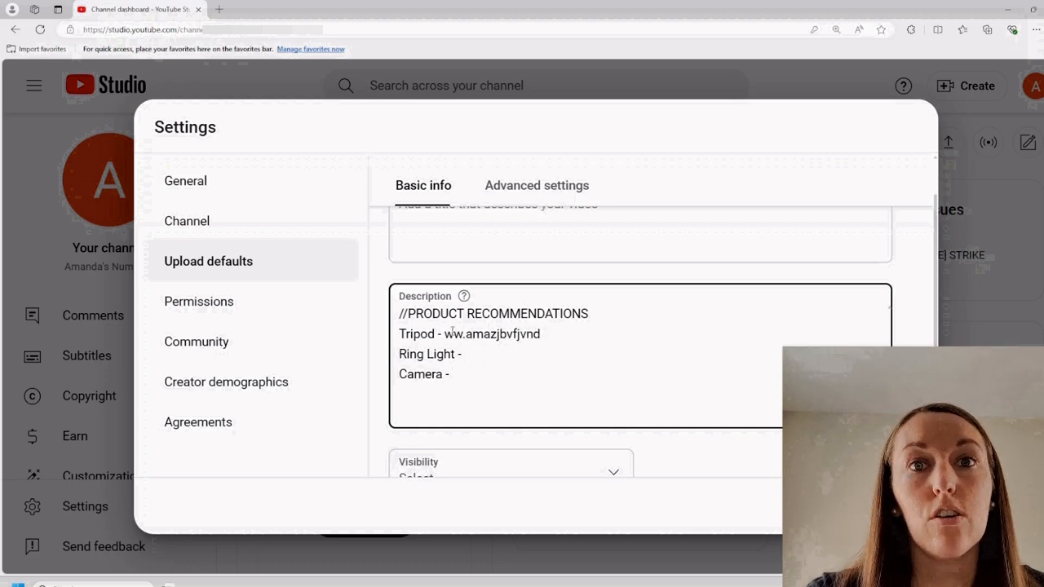
left_click_drag(445, 334, 548, 335)
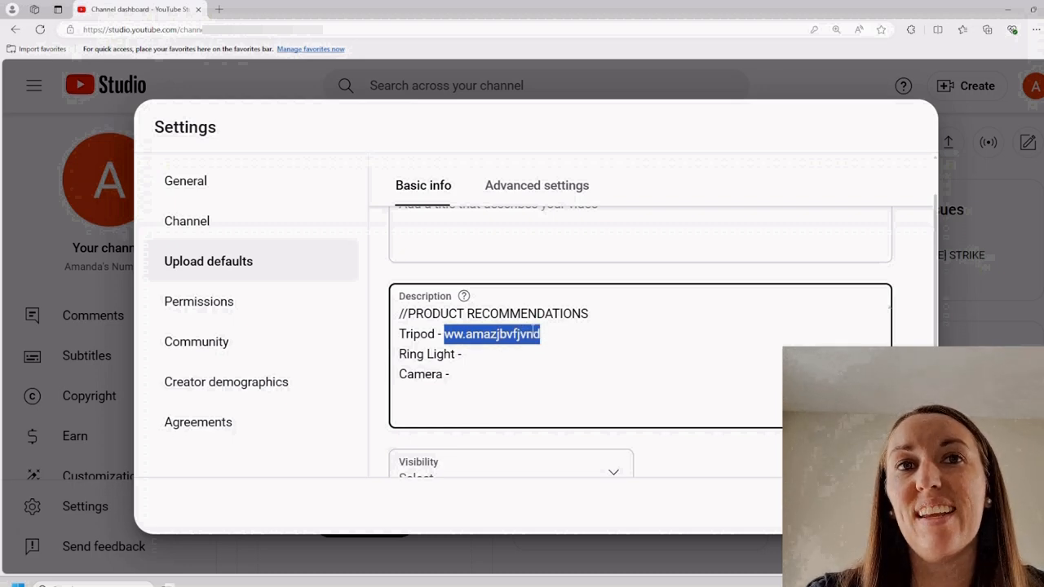
key("BackSpace")
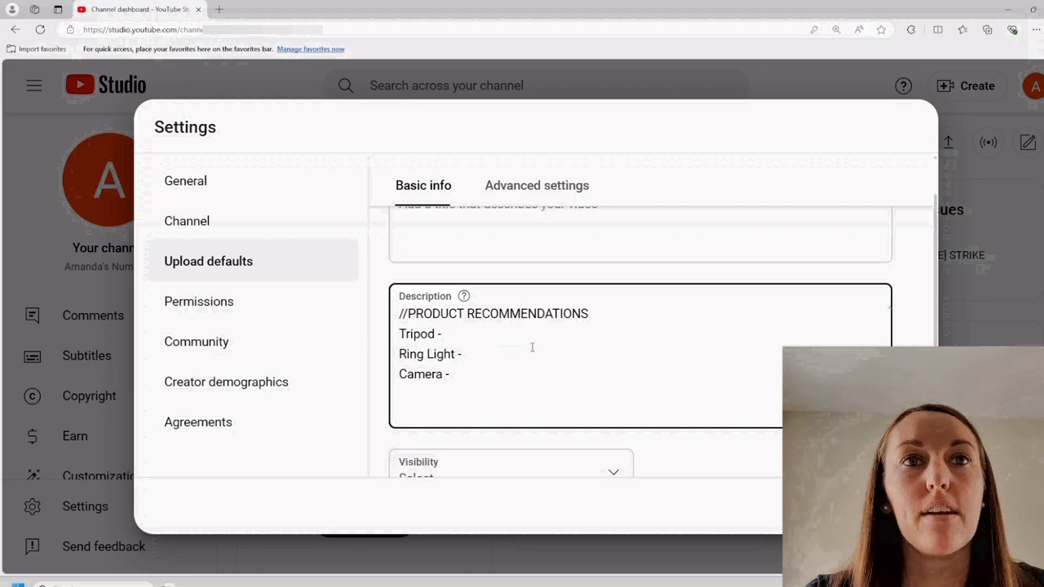
Add the heading "//CONEECT WITH ME" below the product list in the default description, separated by blank lines.
scroll(450, 380, "down", 1)
left_click(453, 380)
key("Return")
key("Return")
type("//")
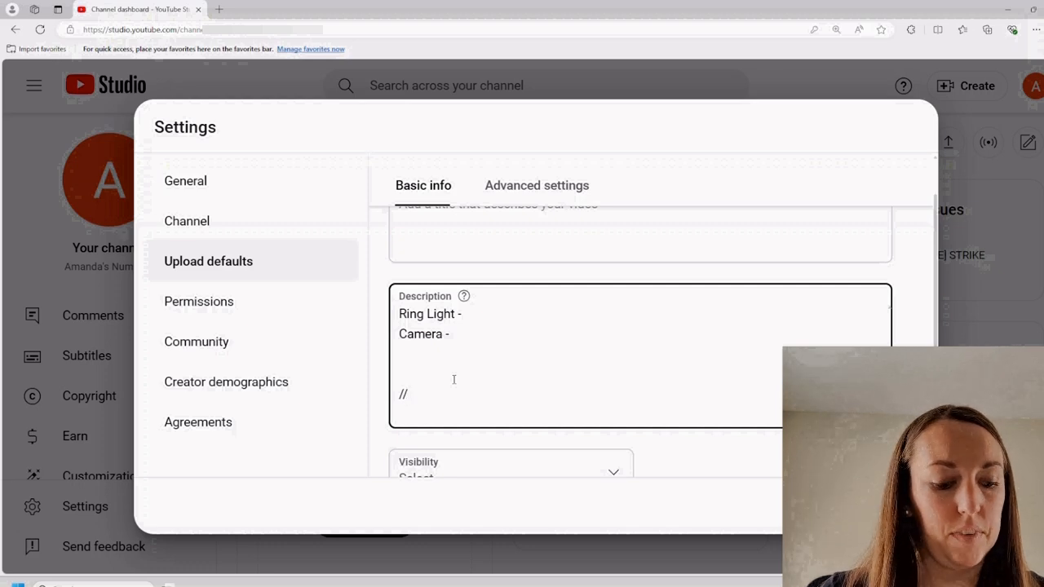
type("Con")
key("BackSpace")
key("BackSpace")
key("BackSpace")
key("Caps_Lock")
type("CONEECT WITH ME")
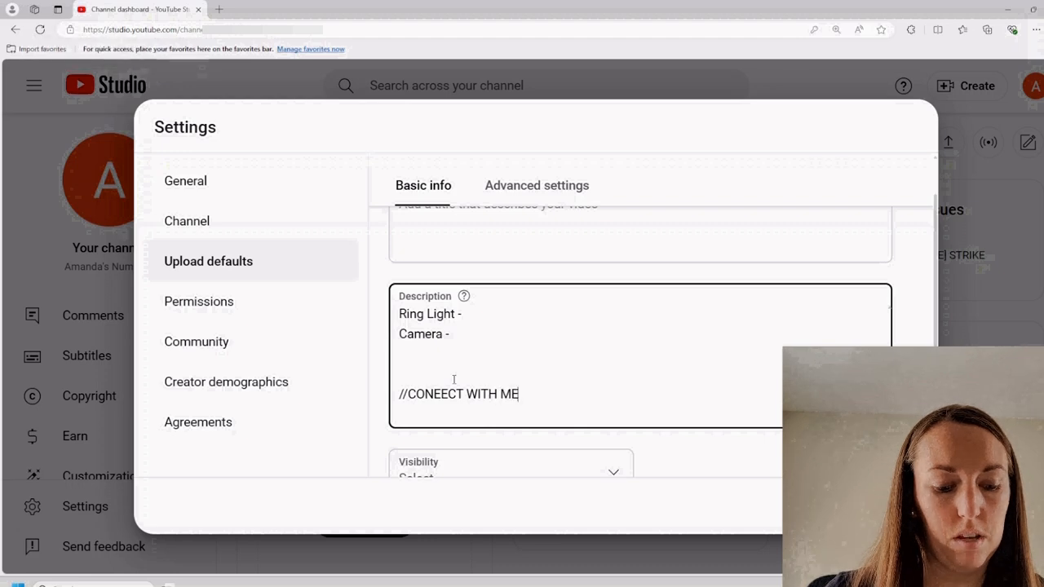
List "ig", "fb", "pINT", "x" and "EMAIL FOR CONTACTING YOU" on separate lines under the last heading of the default description.
key("Return")
type("ig")
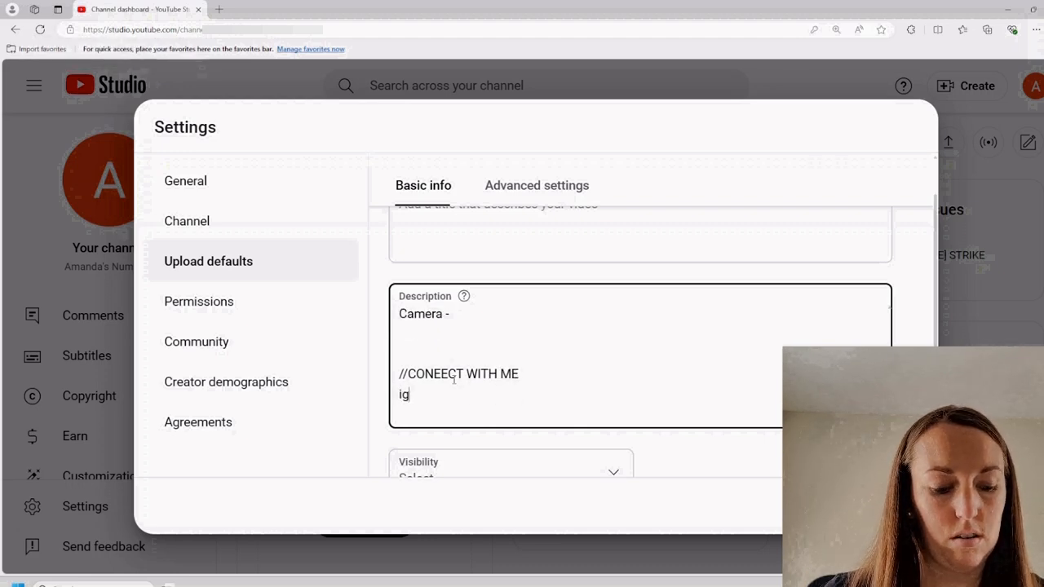
key("Return")
type("fb")
key("Return")
type("pINT")
key("Return")
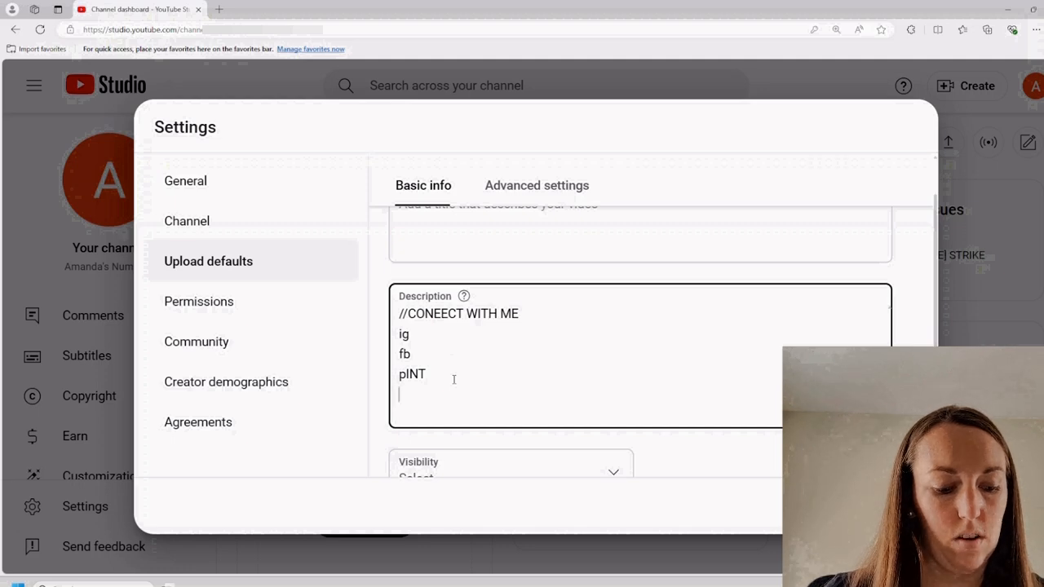
type("x")
key("Return")
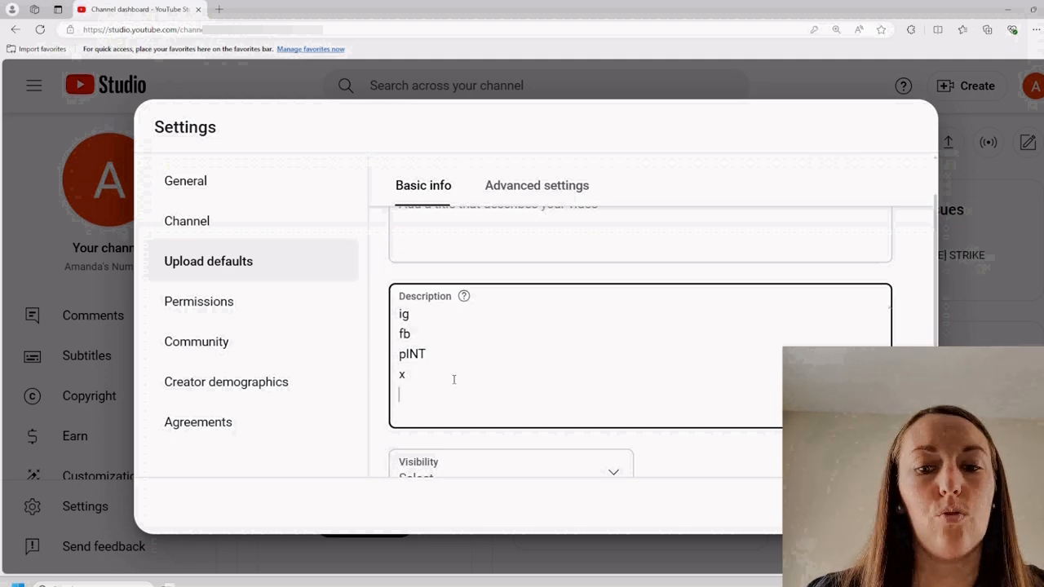
type("EMAIL")
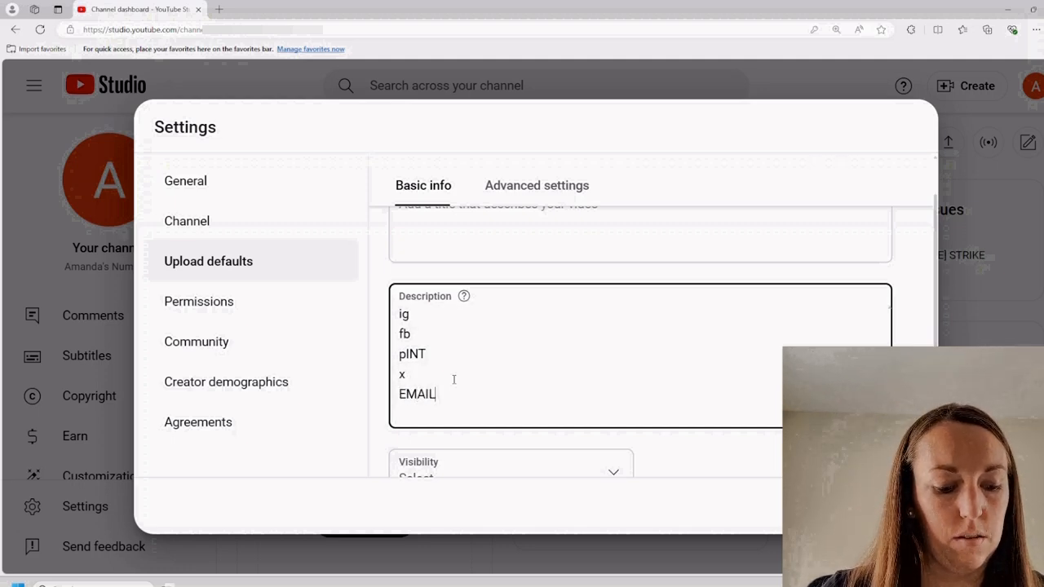
type(" FOR CONT")
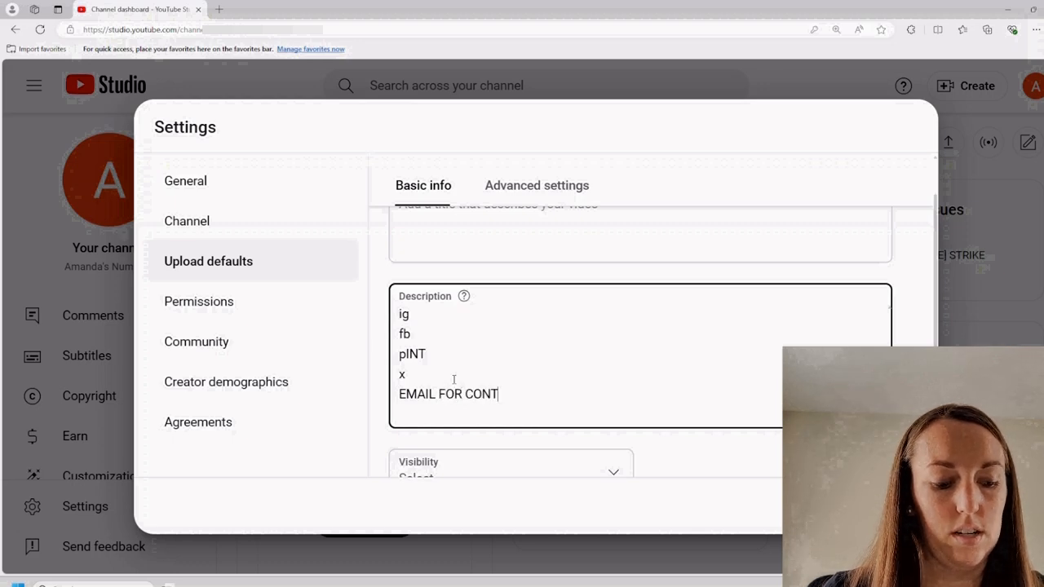
type("ACTING YOU")
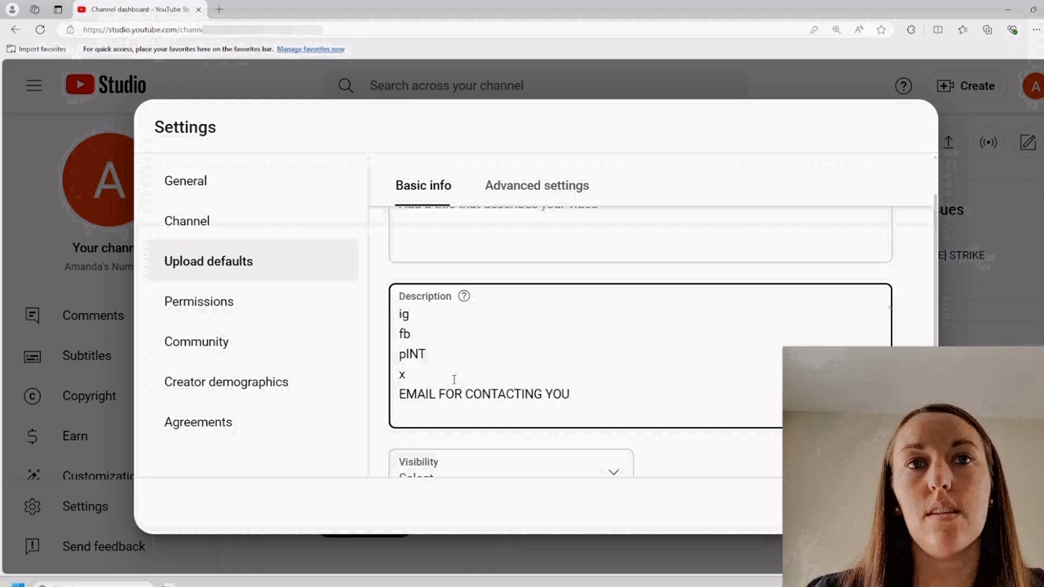
Add the headings "//ABOUT ME" and "//DISCLAIMER" at the end of the default description, separated by blank lines.
key("Return")
key("Return")
type("//ABOUT ME")
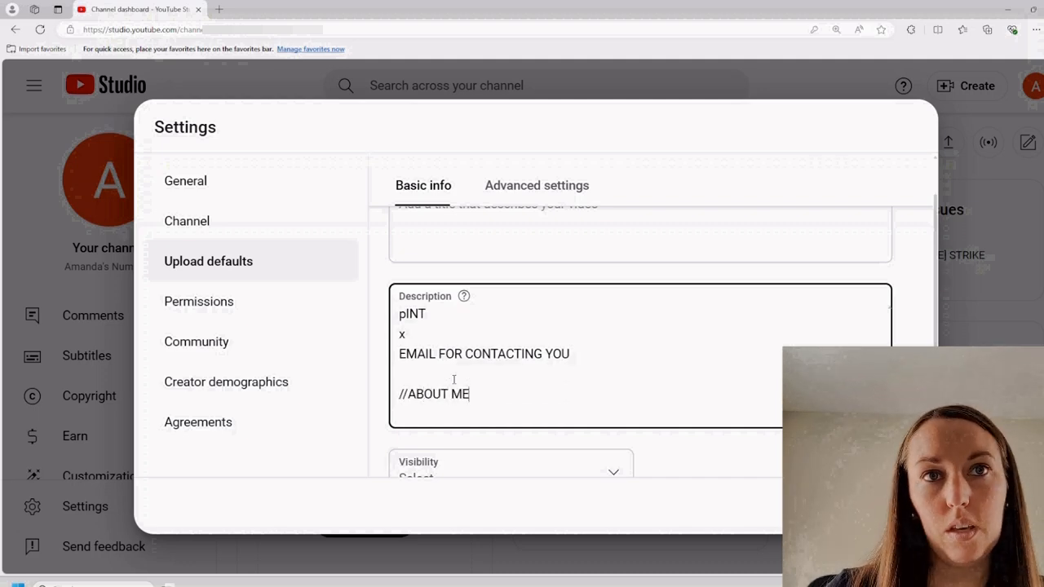
key("Return")
key("Return")
type("//DISCLAIMED")
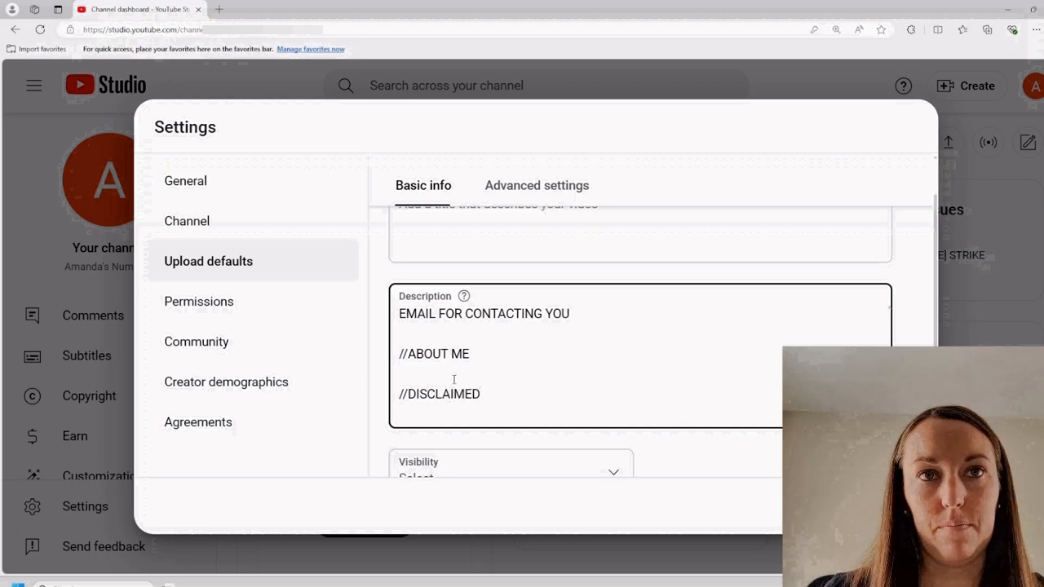
key("BackSpace")
type("R")
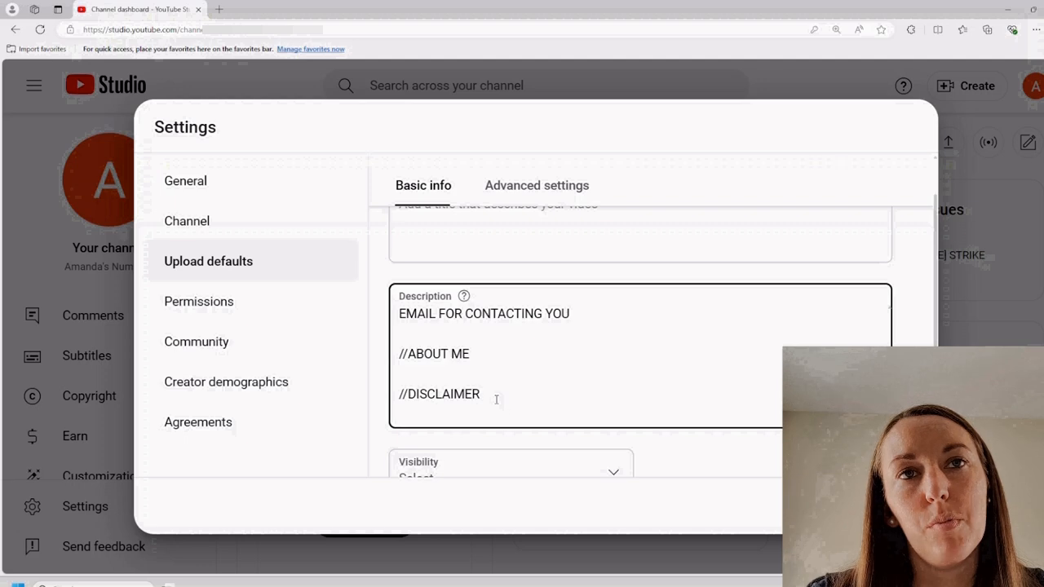
Insert three yellow sun emojis after the word "Description" on the first line of the default description.
scroll(440, 310, "up", 10)
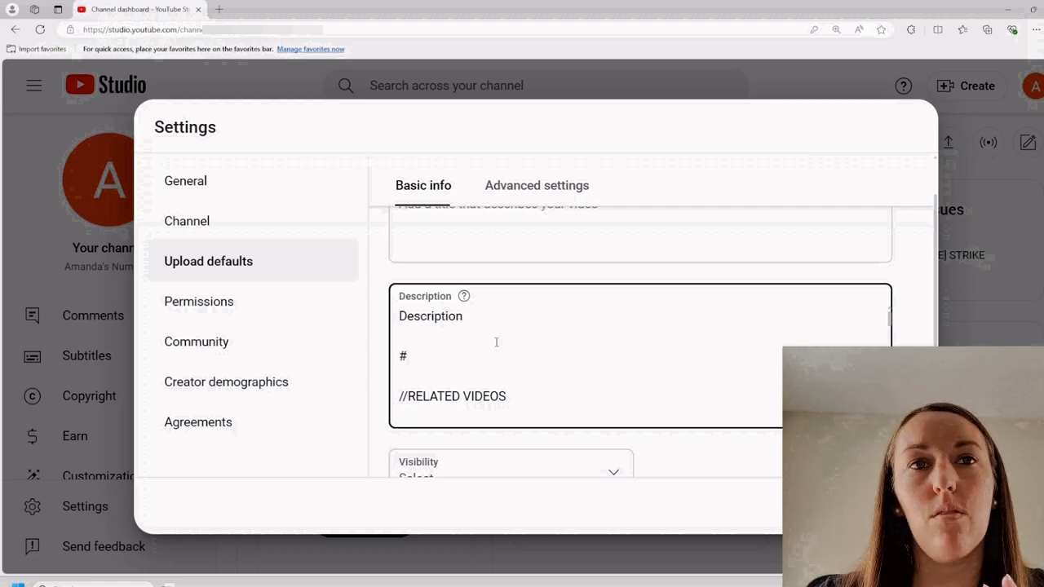
scroll(404, 398, "down", 3)
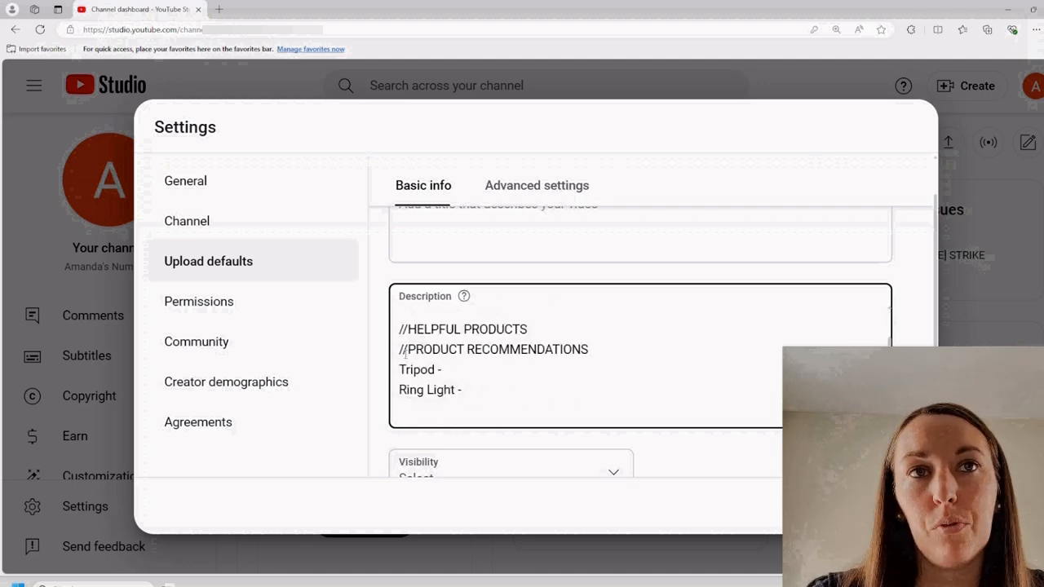
scroll(480, 344, "up", 3)
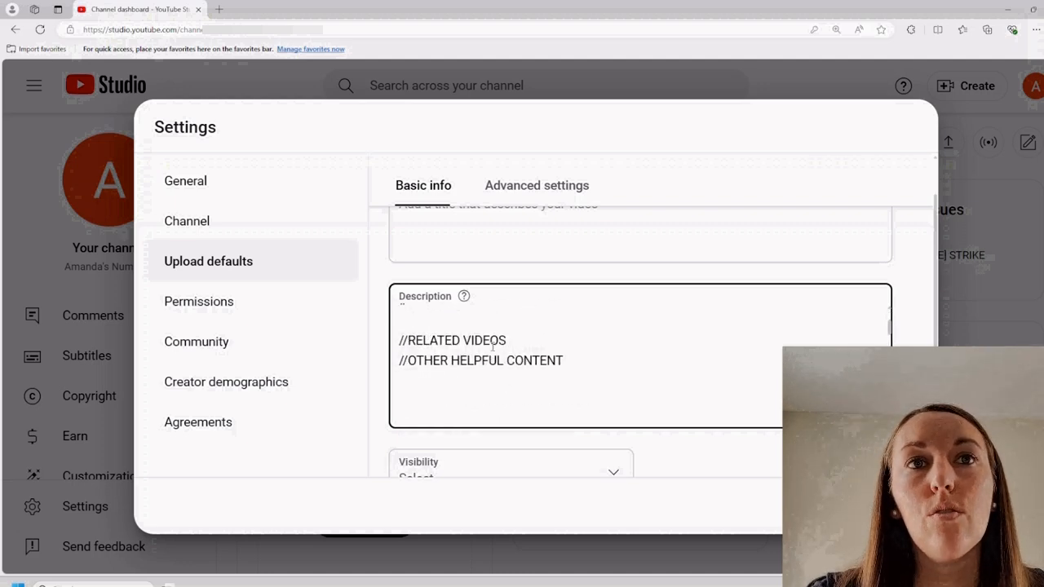
right_click(473, 318)
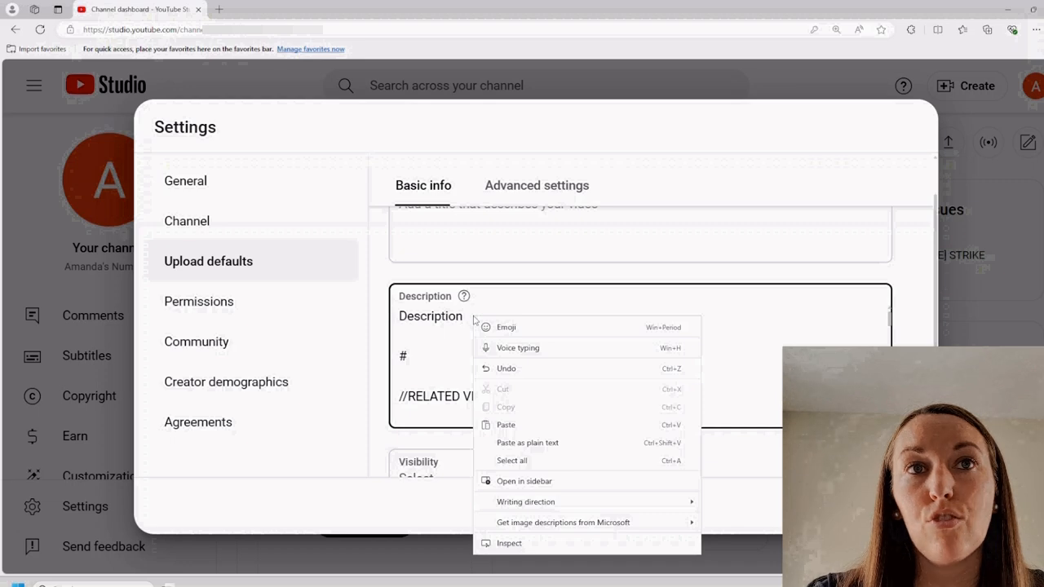
left_click(501, 327)
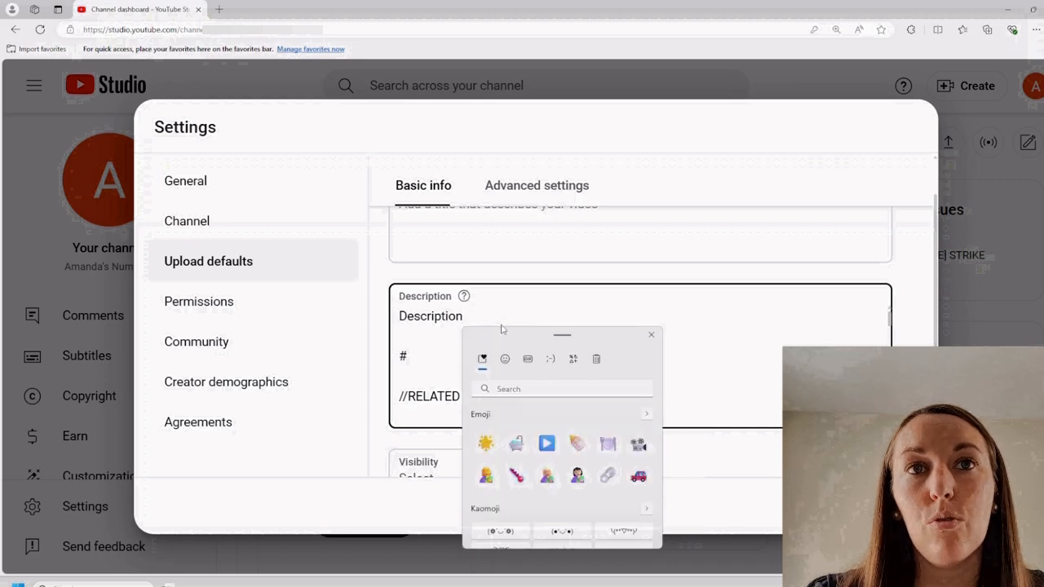
double_click(485, 443)
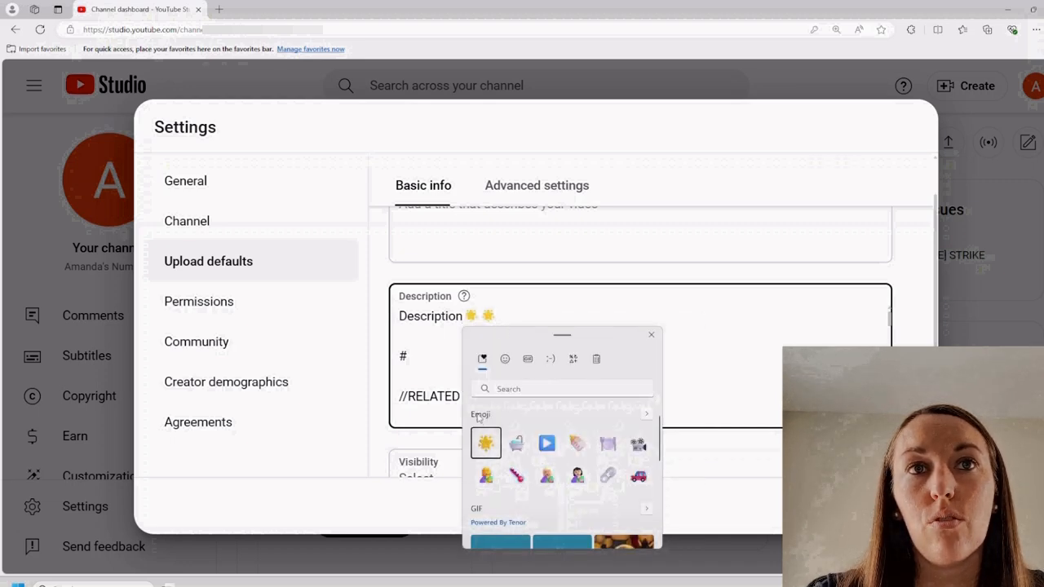
left_click(485, 443)
left_click(449, 356)
scroll(481, 350, "down", 3)
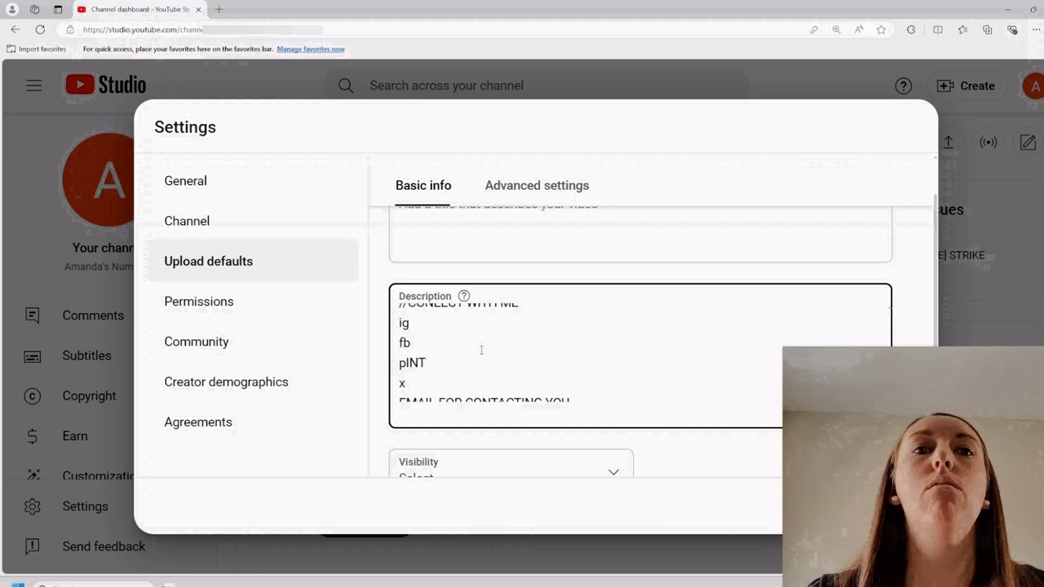
scroll(489, 364, "up", 5)
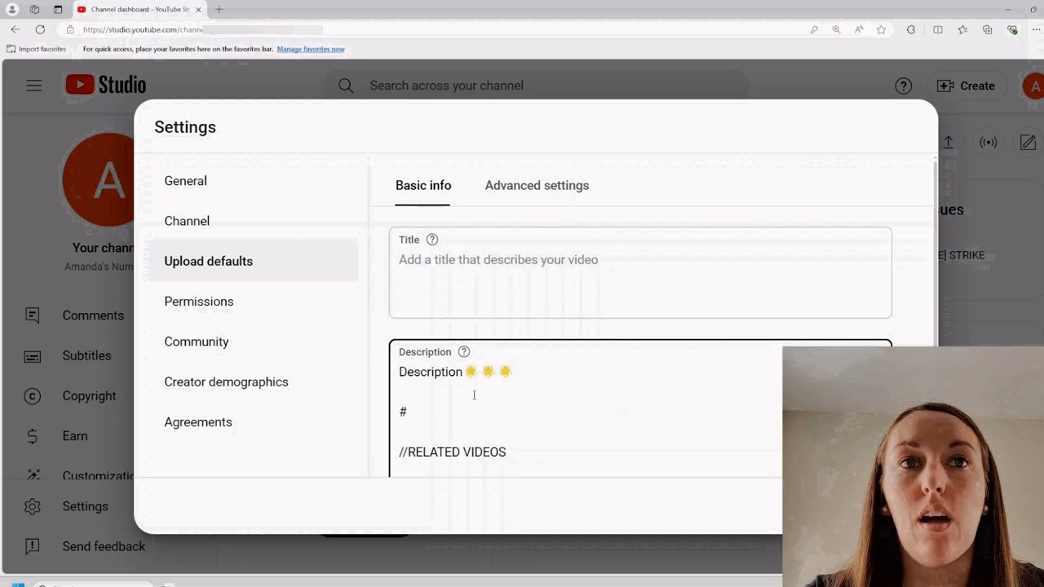
Set the default visibility for uploads to Private.
scroll(472, 394, "down", 3)
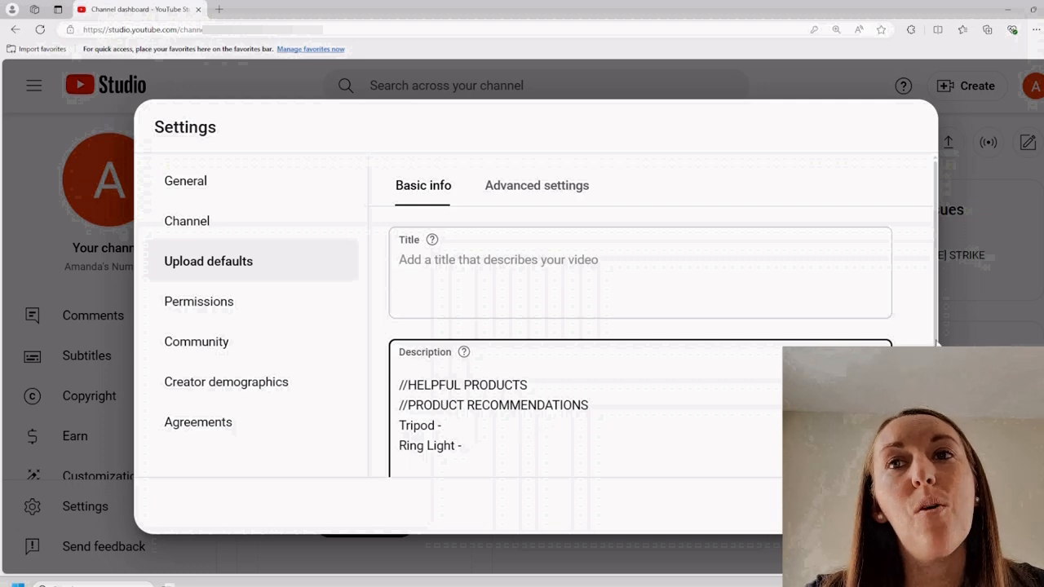
scroll(640, 342, "down", 5)
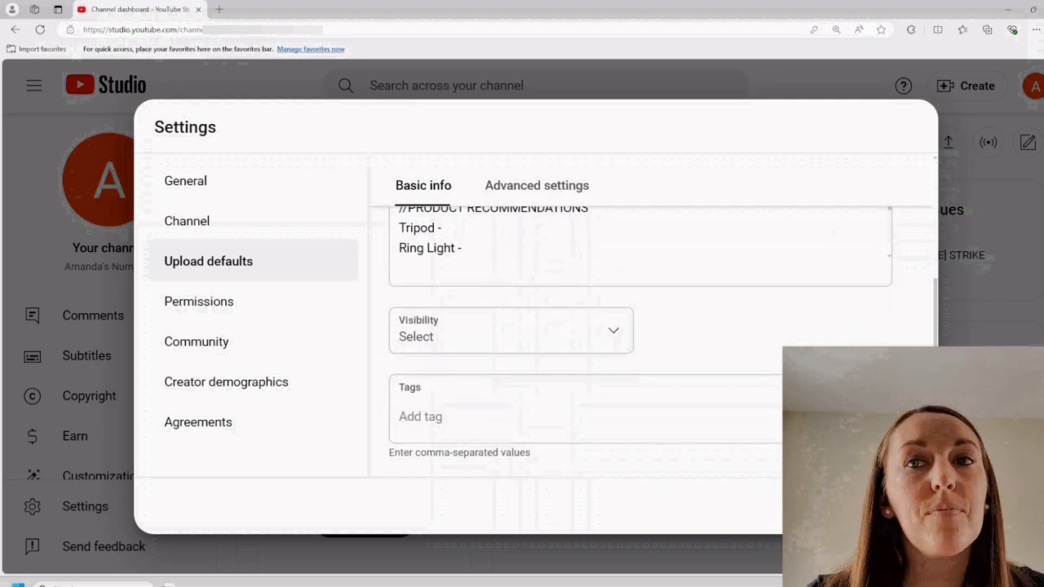
left_click(613, 333)
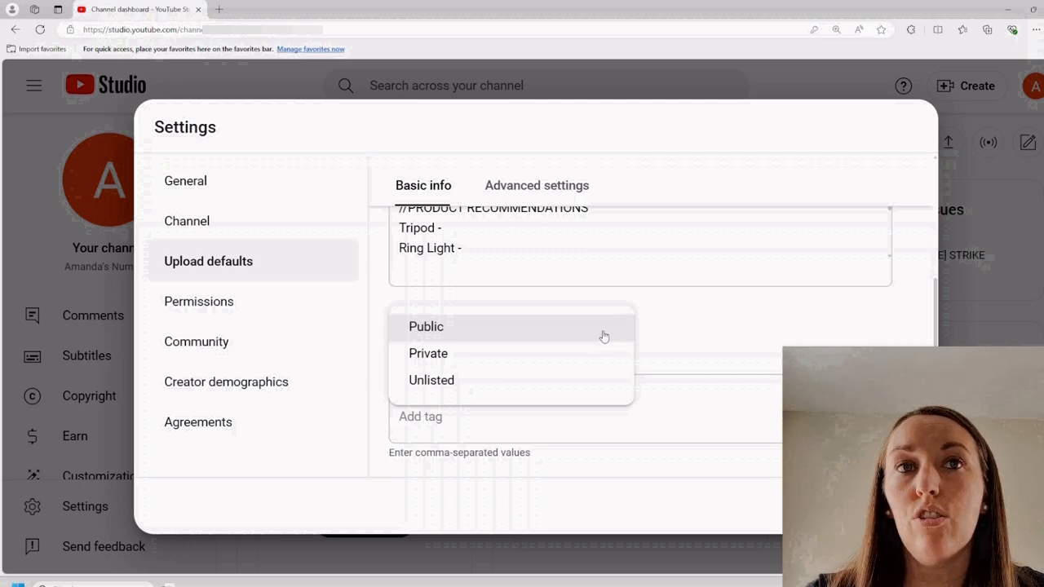
left_click(450, 361)
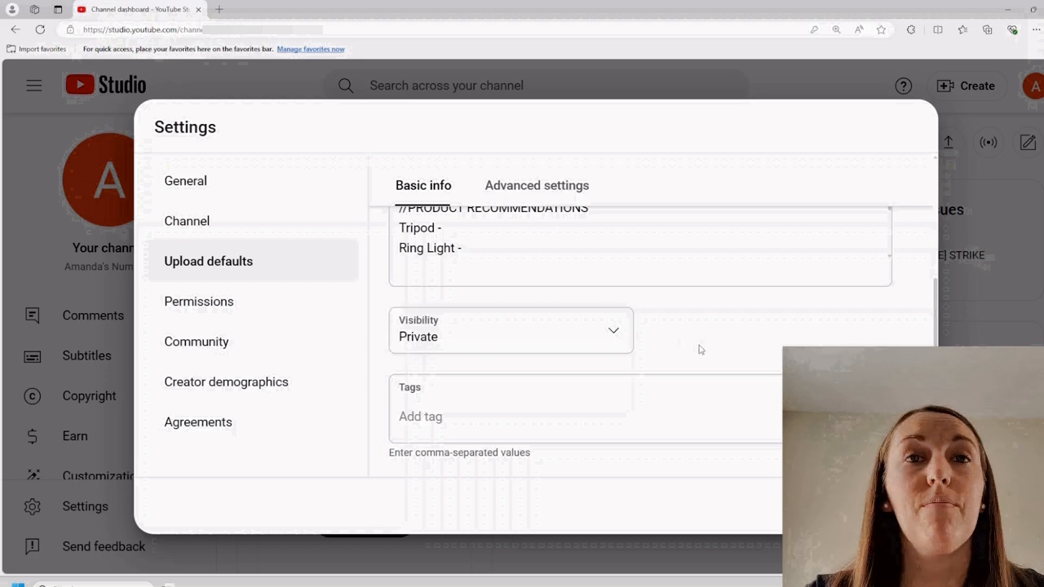
Add the default tags "YOUTUBE", "YOUTUBETIPS" and "YOUTUBE TIPS", and remove the "YOUTUBETIPS" tag.
scroll(697, 348, "up", 3)
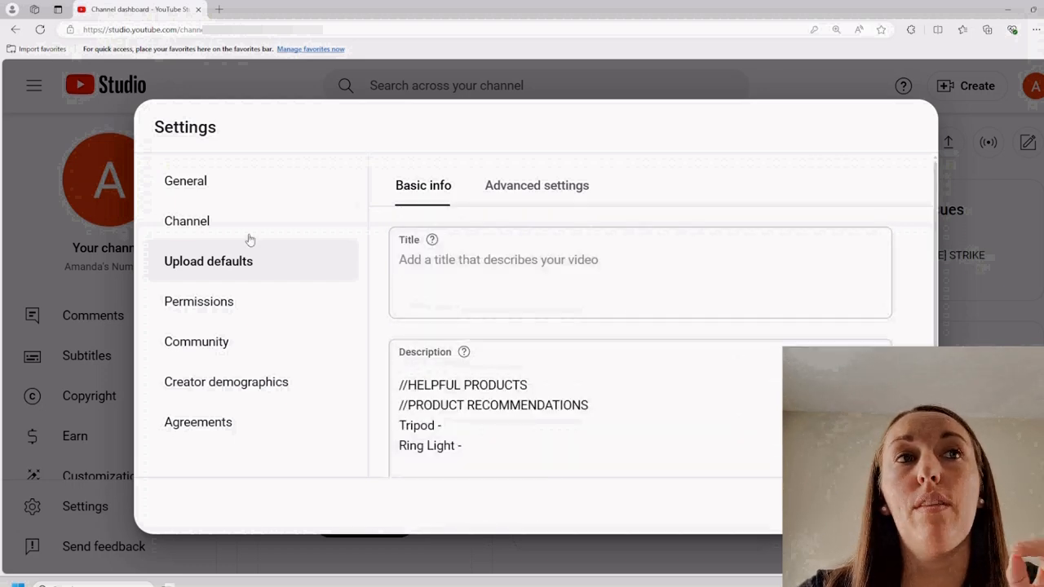
scroll(663, 320, "down", 2)
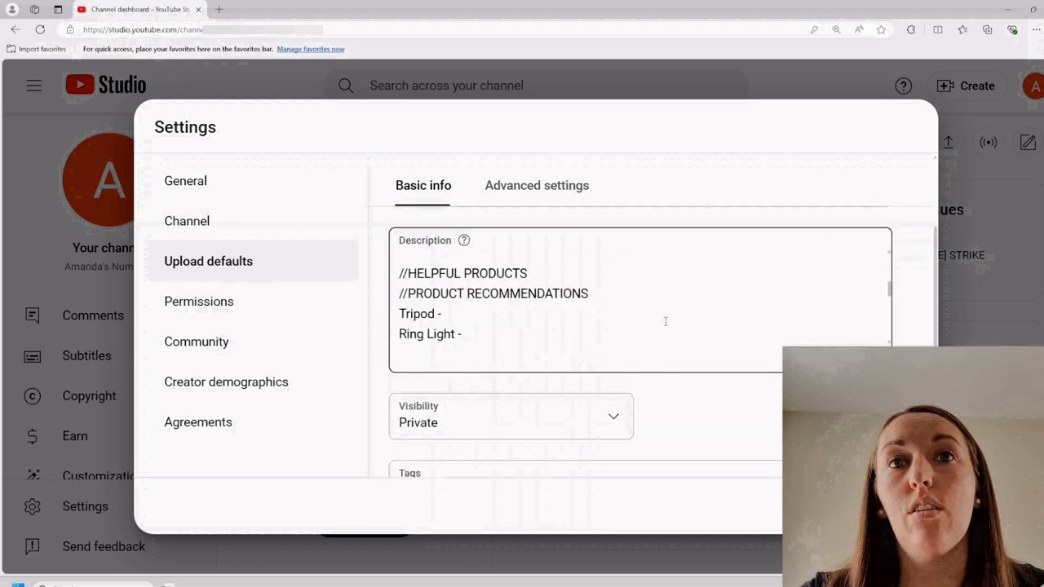
scroll(664, 320, "down", 1)
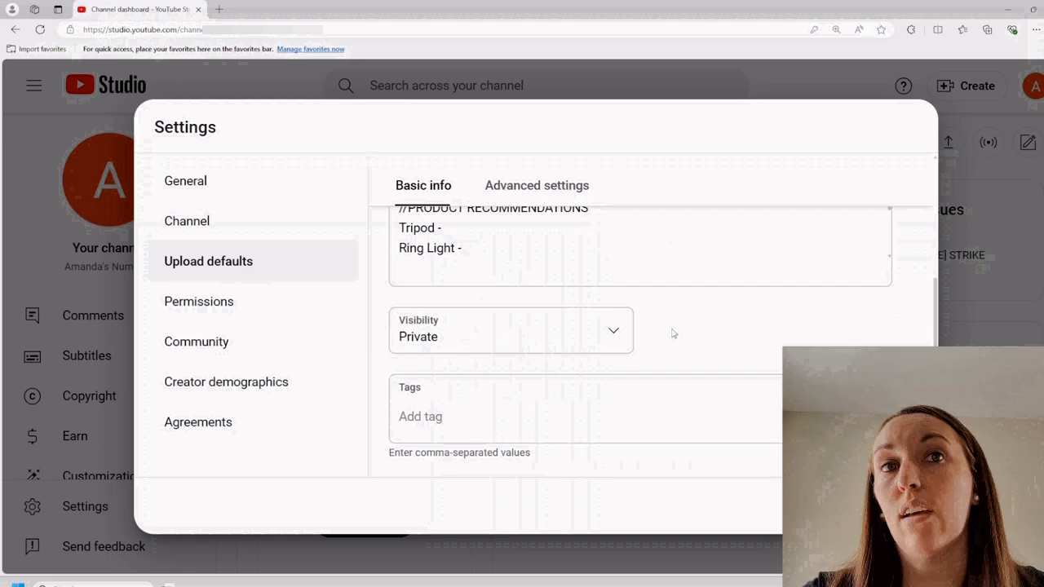
left_click(441, 418)
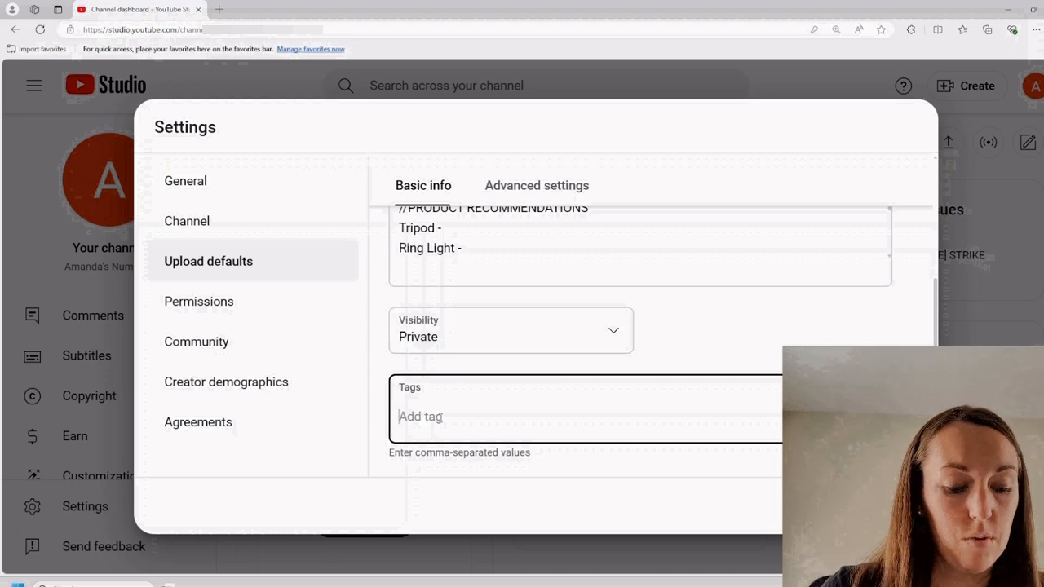
type("YOUTUBE")
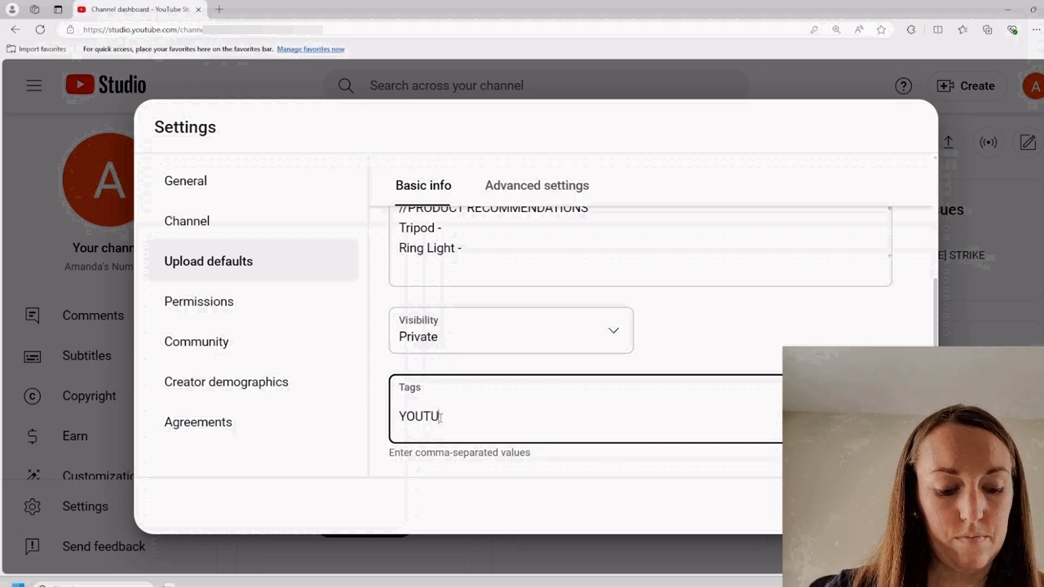
key("Return")
type("T")
key("BackSpace")
type("YOUTUBETIPS")
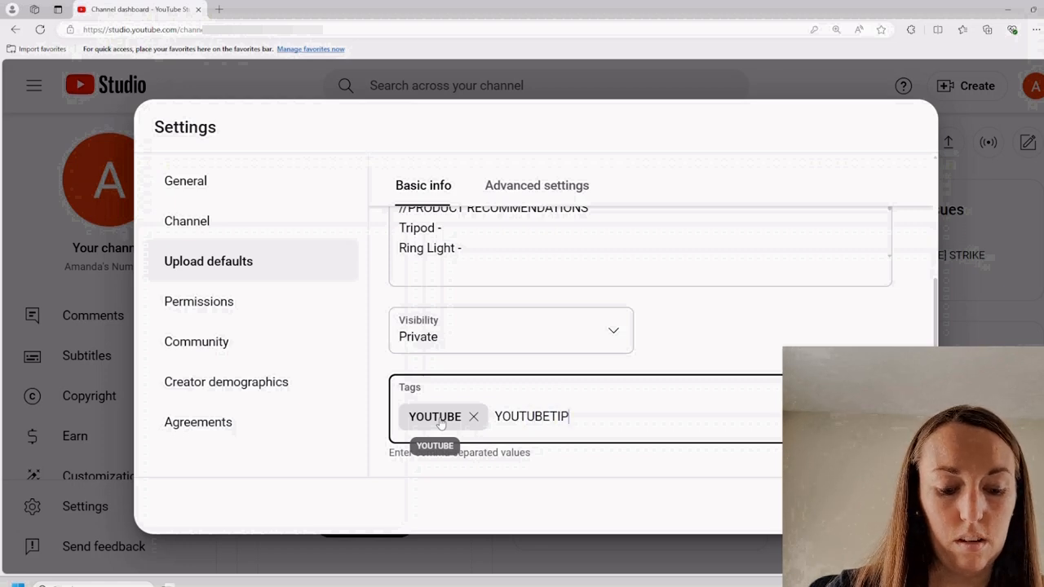
key("Return")
type("YOU")
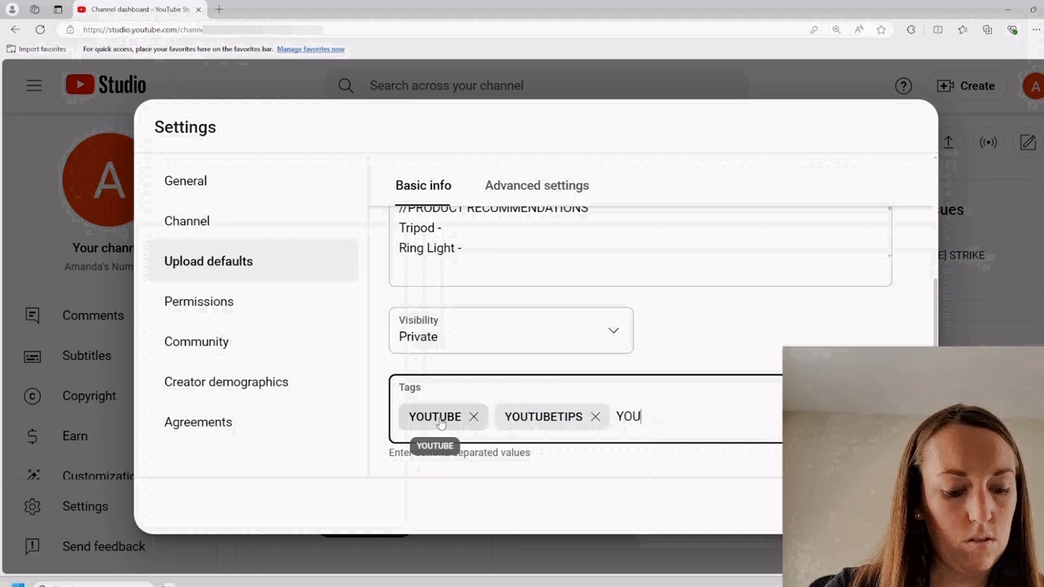
type("TUBE TIPS")
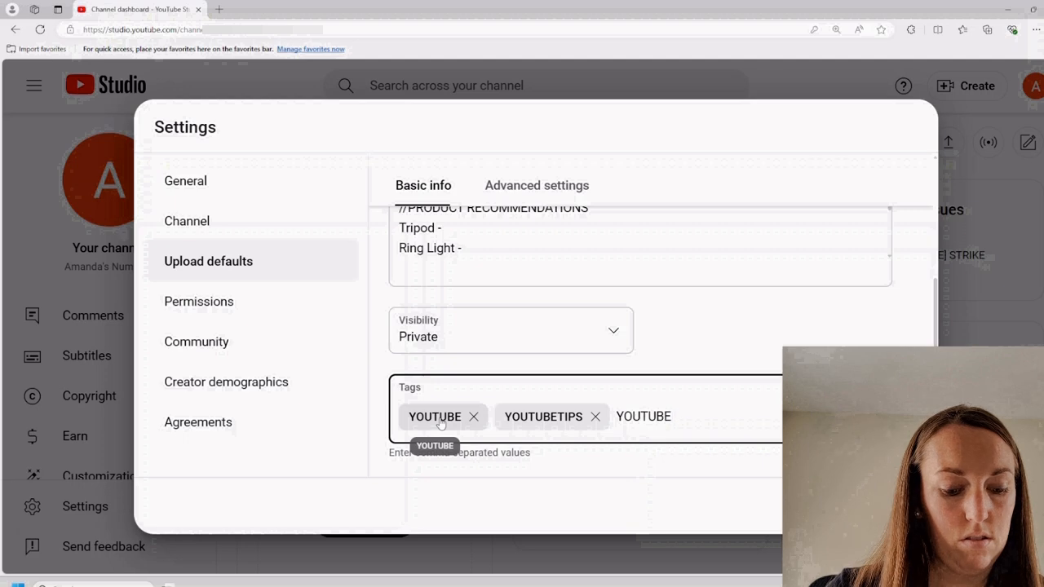
key("Return")
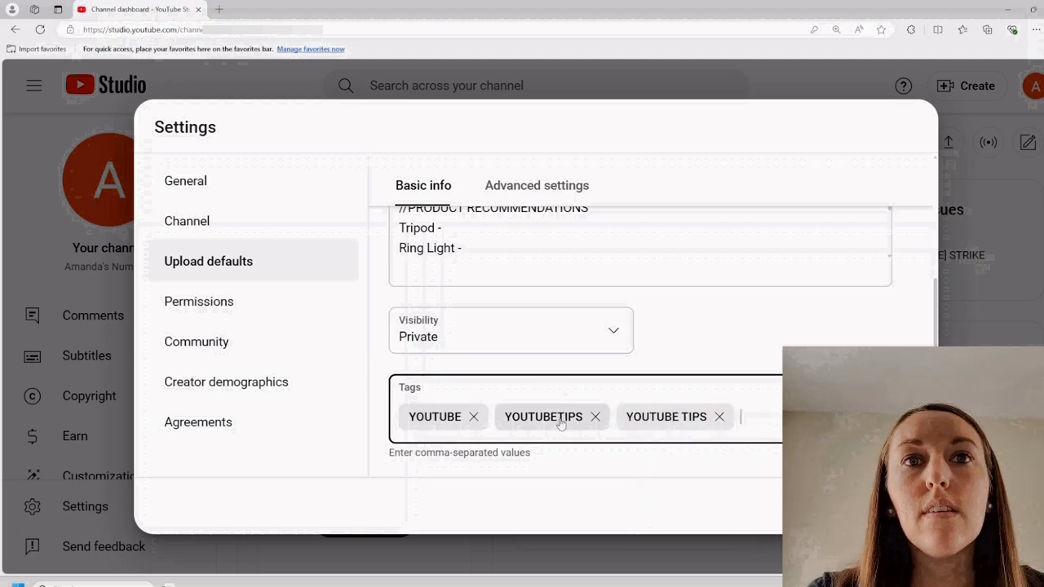
left_click(595, 416)
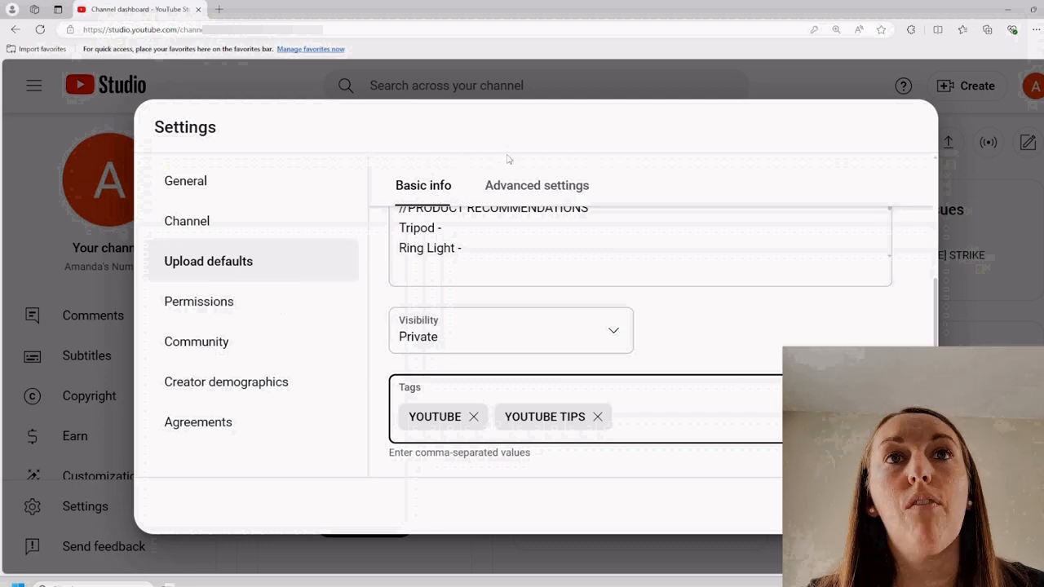
In the advanced upload defaults, keep the Standard YouTube License and set the category to Howto & Style.
left_click(526, 187)
scroll(710, 305, "up", 3)
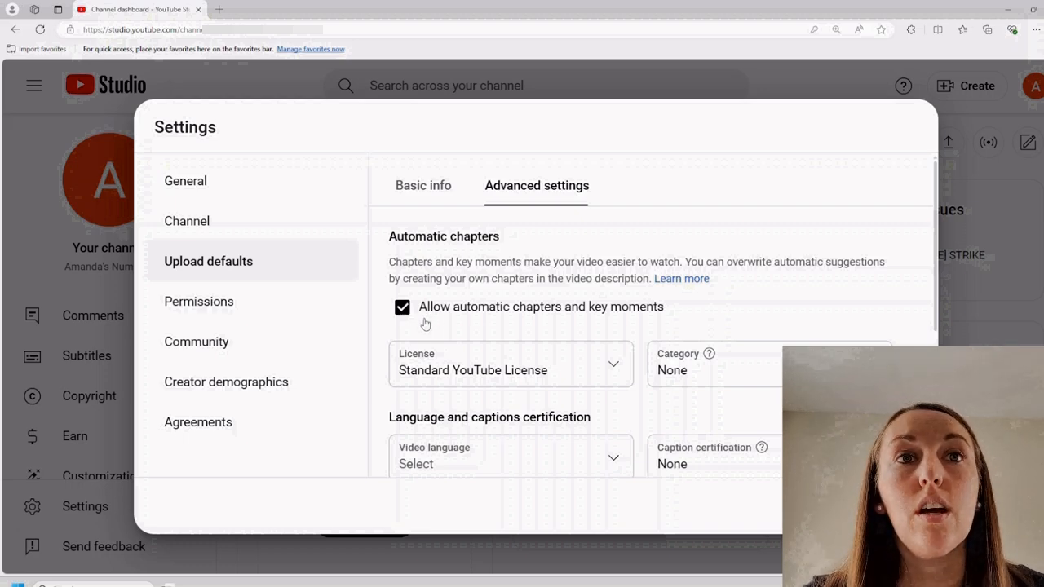
left_click(610, 369)
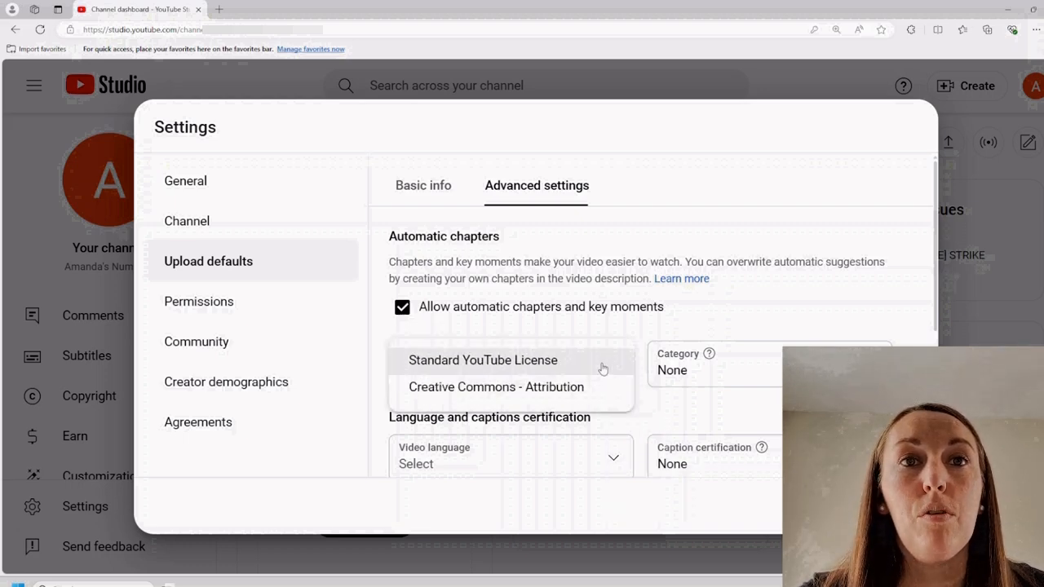
left_click(448, 369)
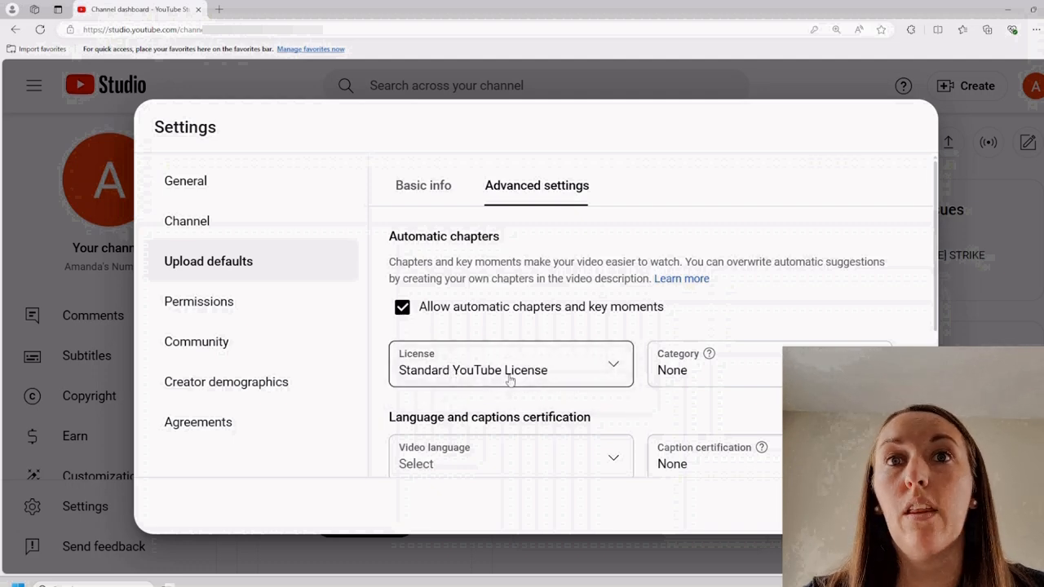
left_click(736, 364)
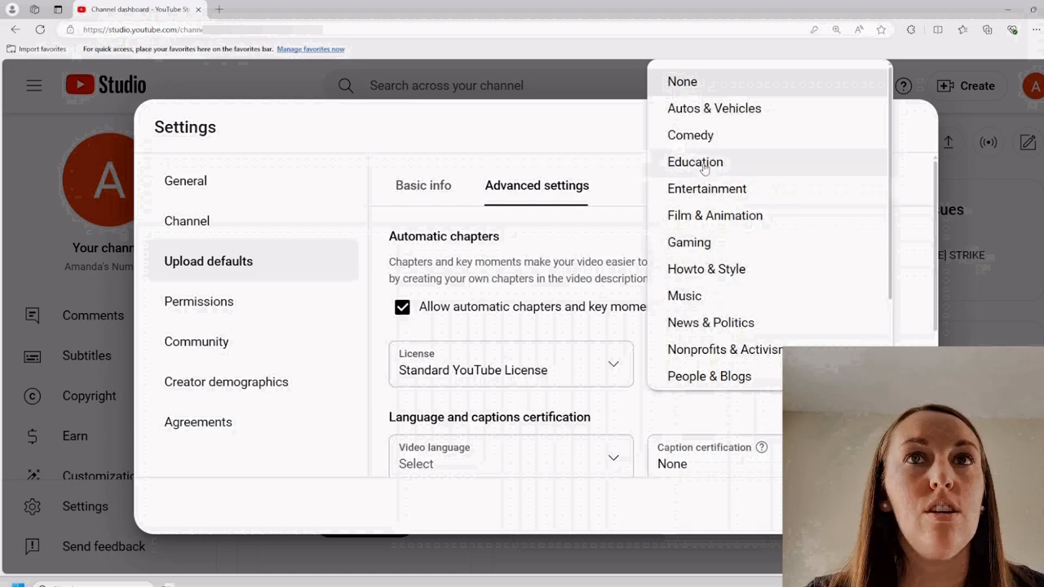
left_click(734, 272)
Set the default video language to English (United States) and leave the caption certification at None.
scroll(735, 281, "down", 1)
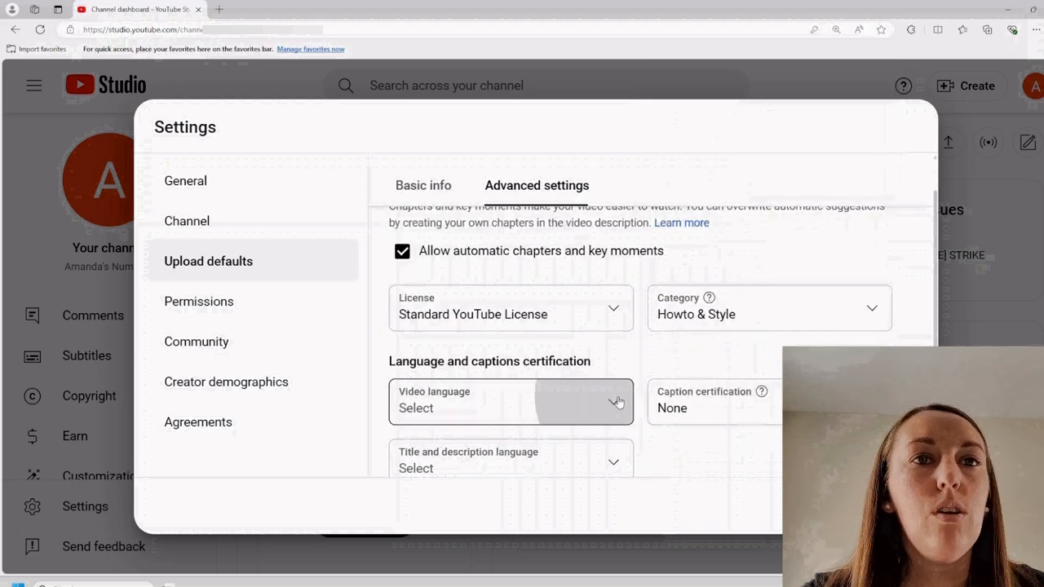
left_click(594, 388)
scroll(559, 293, "down", 4)
scroll(559, 293, "down", 10)
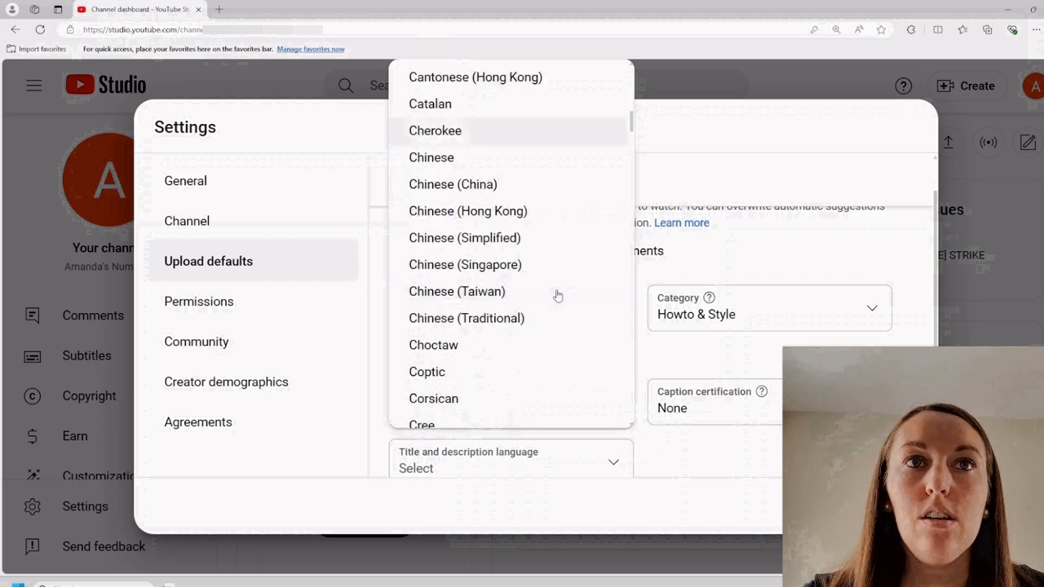
left_click(510, 390)
left_click(824, 401)
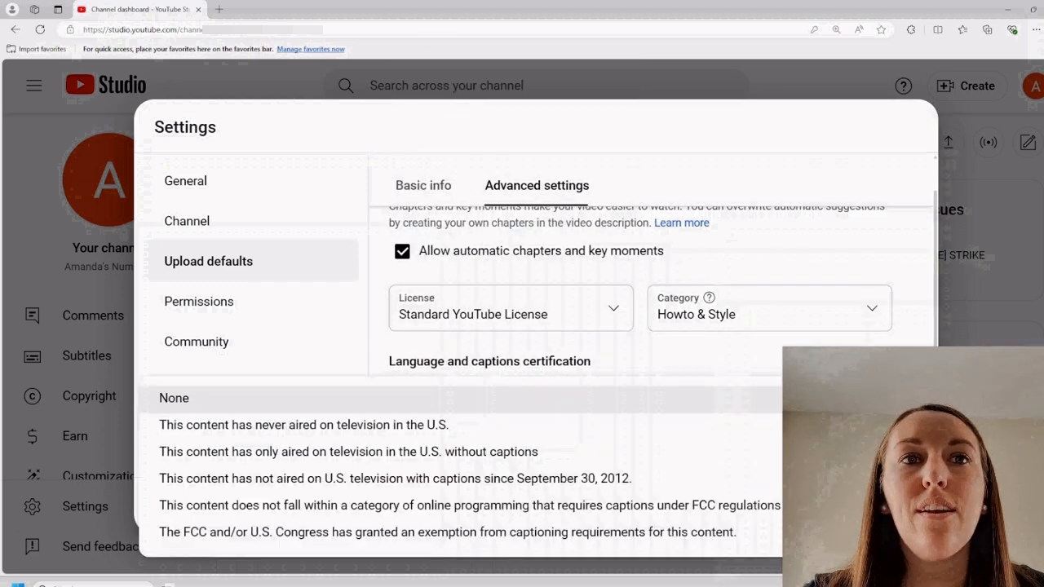
left_click(824, 400)
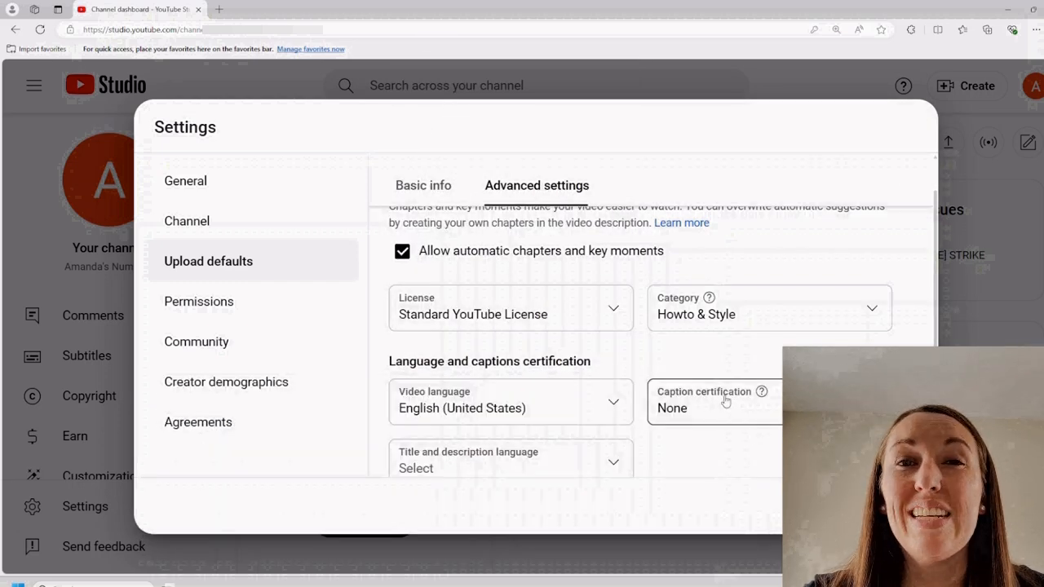
Set the default title and description language to English (United States).
scroll(724, 402, "down", 1)
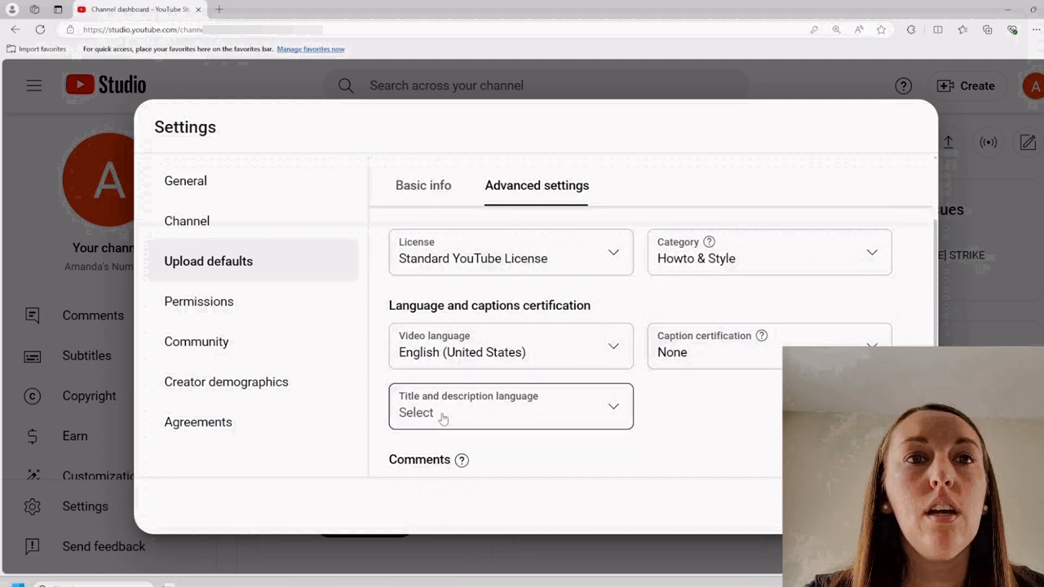
left_click(615, 409)
scroll(528, 359, "down", 4)
scroll(528, 359, "down", 10)
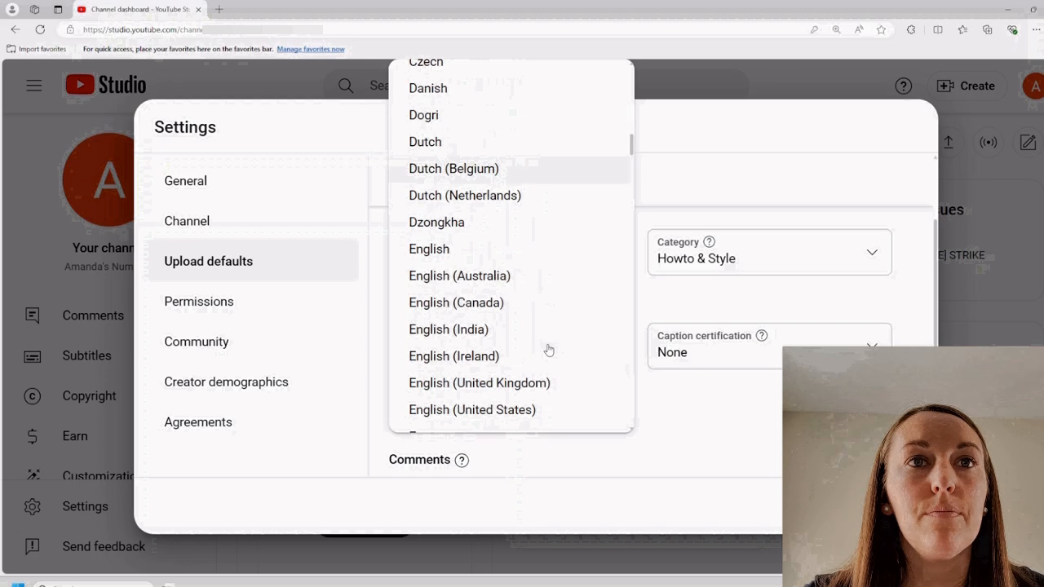
left_click(481, 242)
Review the comment moderation levels offered for new uploads.
scroll(644, 391, "down", 2)
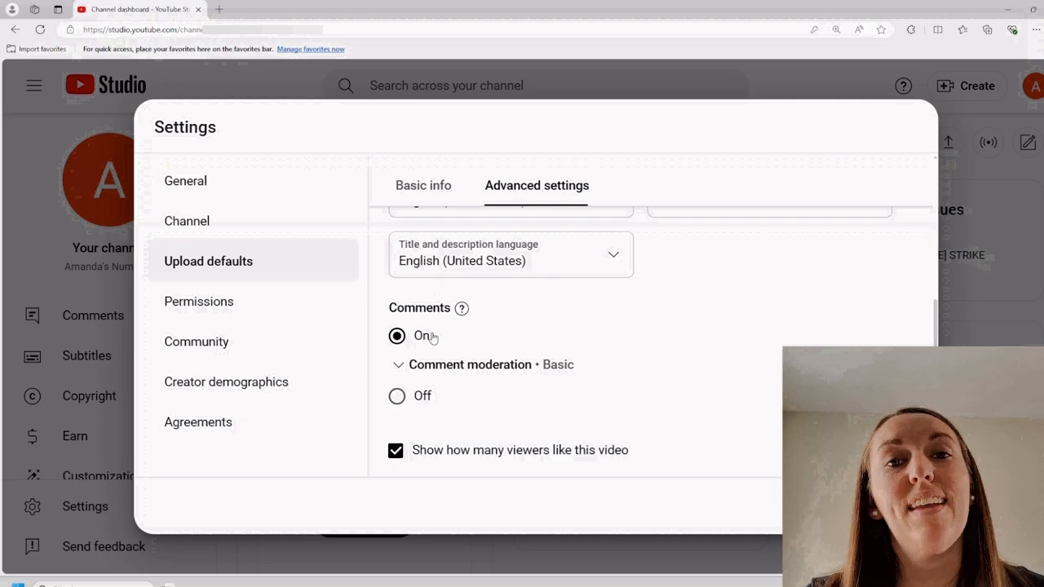
left_click(399, 365)
scroll(513, 386, "down", 1)
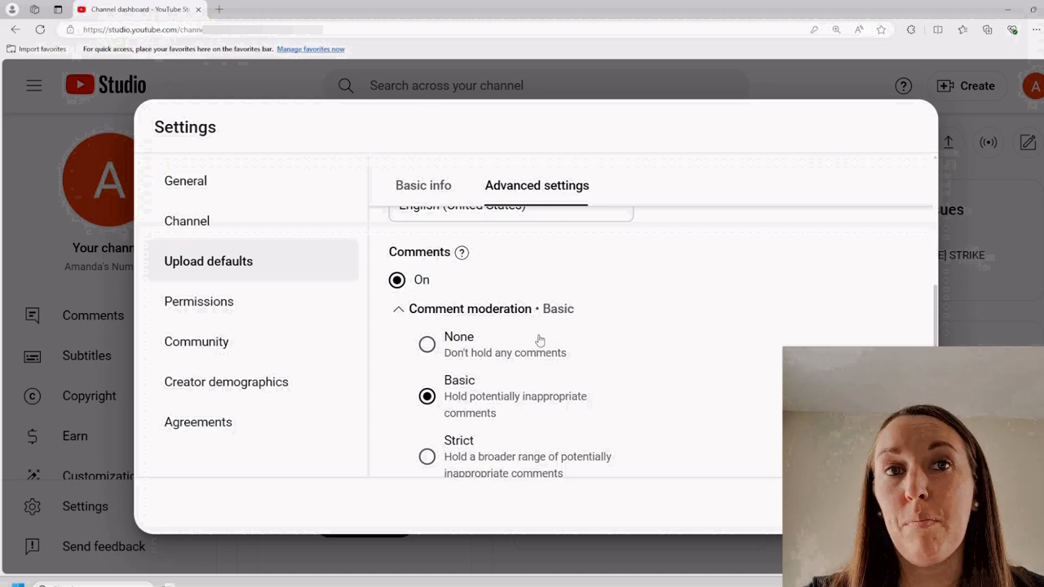
scroll(539, 340, "down", 2)
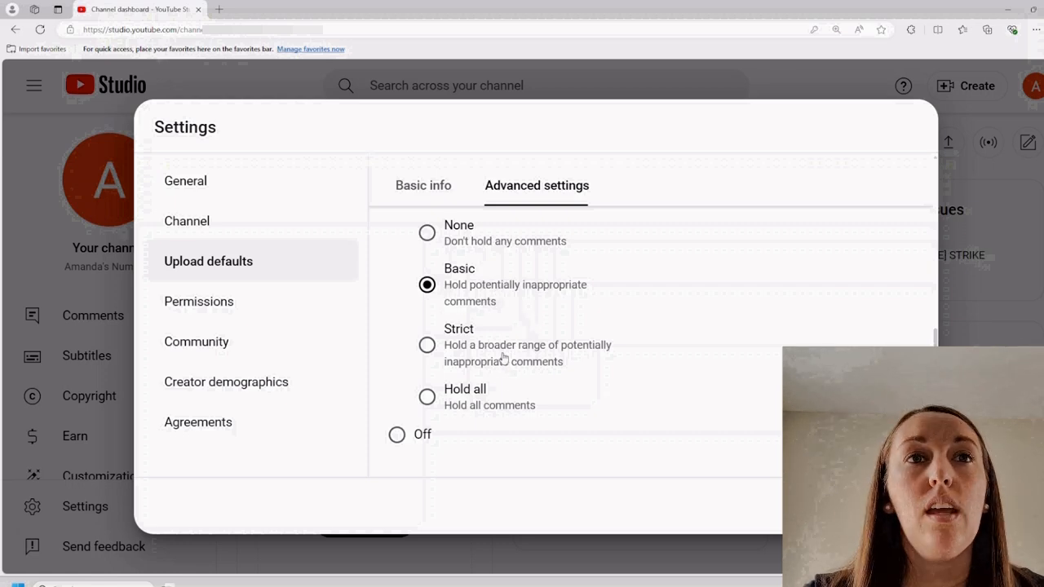
scroll(503, 358, "up", 2)
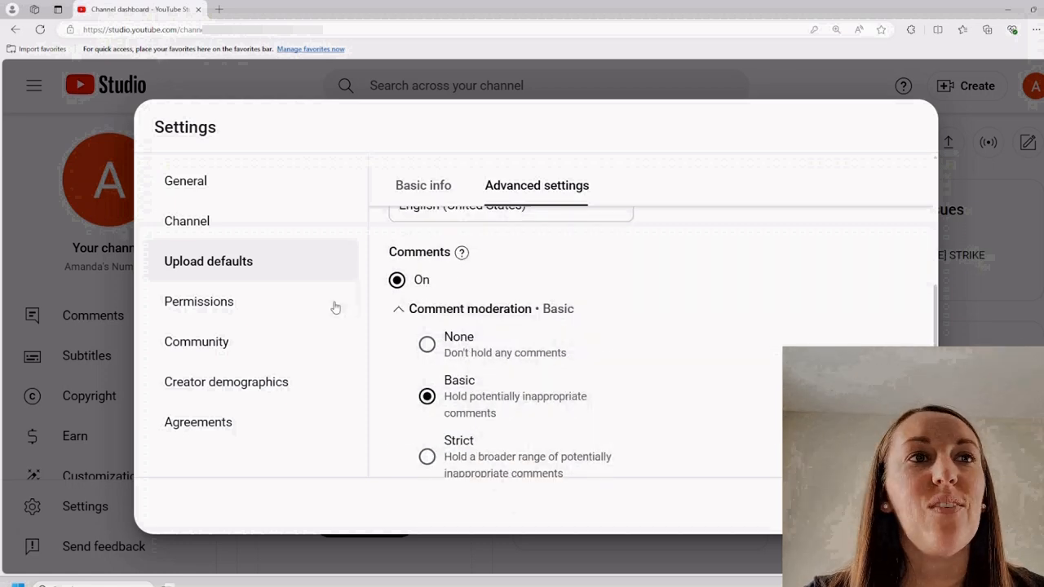
Review the channel permissions and the community filters for moderators, approved users, hidden users and live redirects, dismissing the managing moderators notice.
left_click(241, 304)
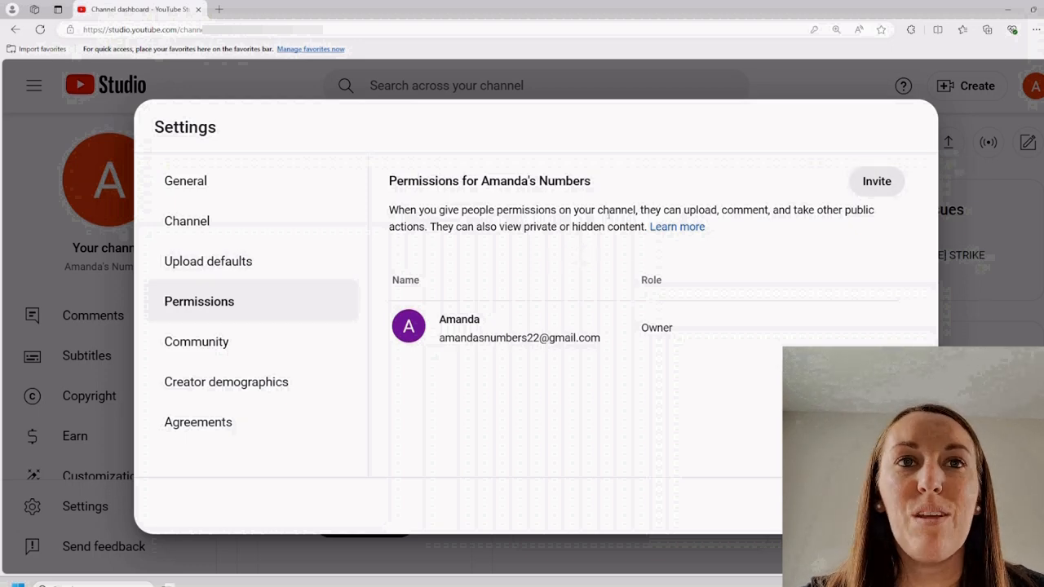
left_click(228, 352)
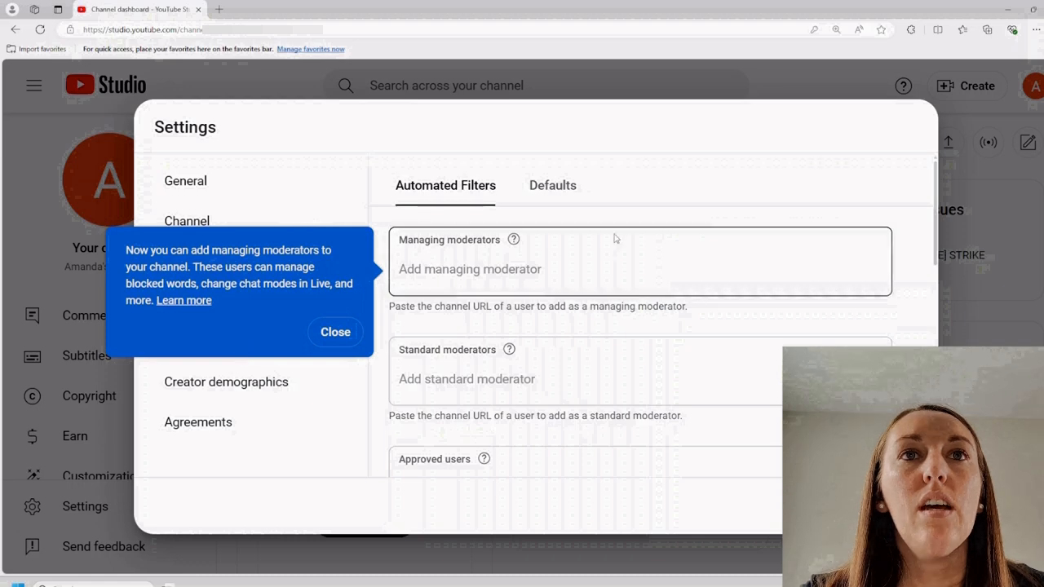
left_click(335, 330)
scroll(426, 302, "down", 2)
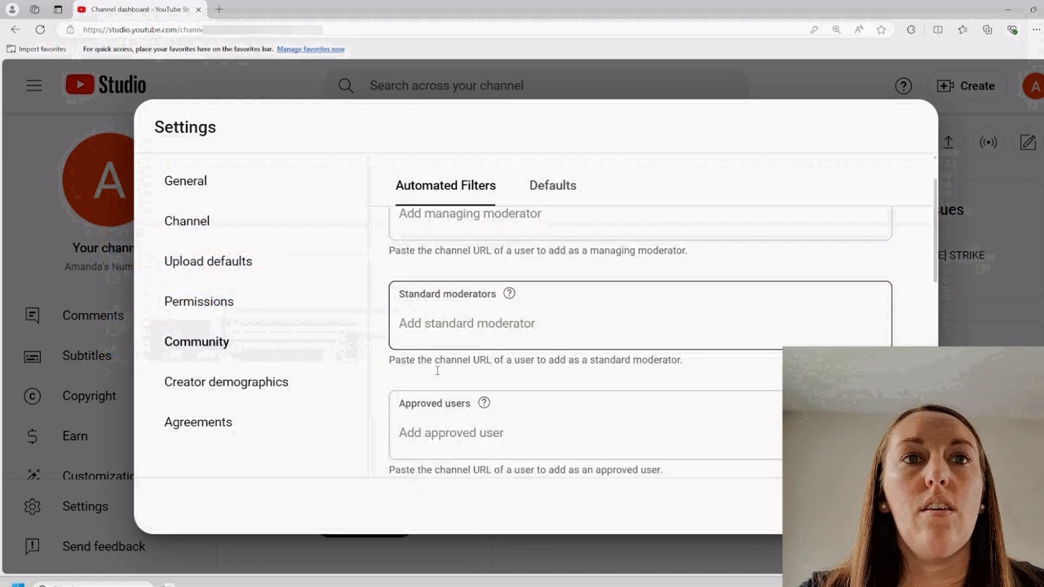
scroll(515, 374, "down", 1)
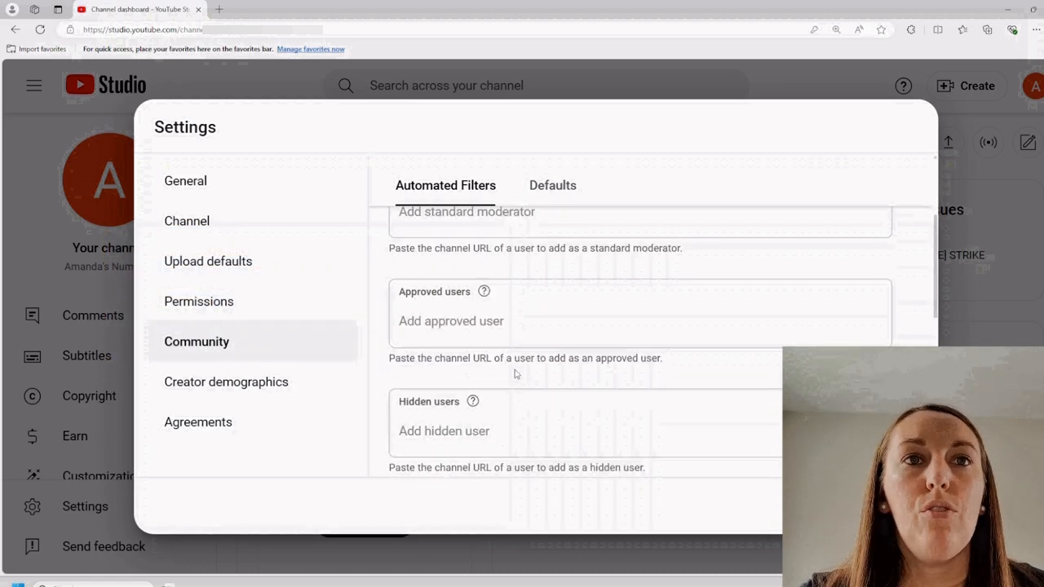
scroll(521, 363, "down", 2)
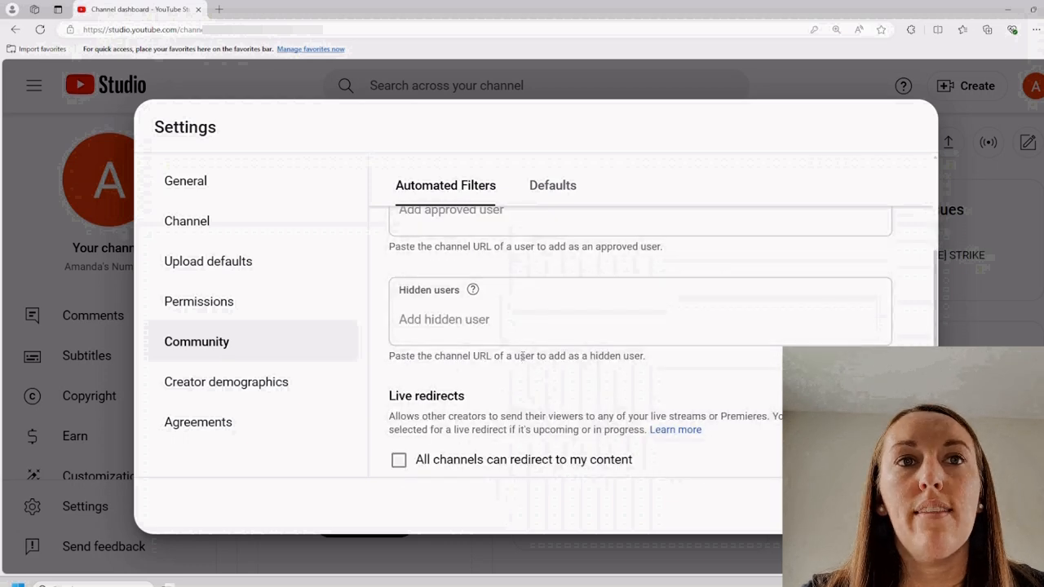
scroll(524, 357, "down", 3)
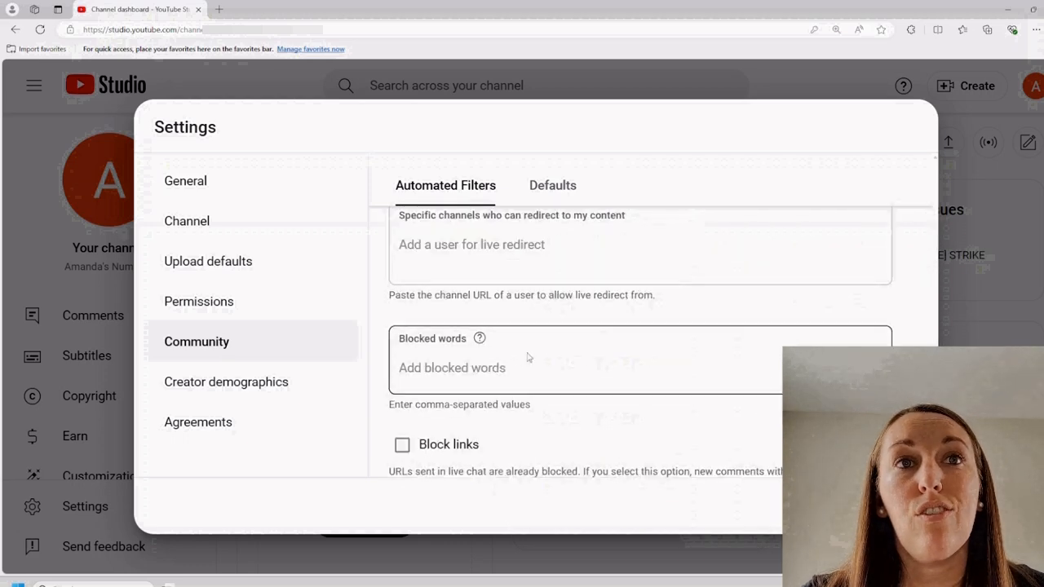
Add "UGLY HAIR" and "DOUBLE CHIN" to the channel's blocked words.
left_click(490, 368)
scroll(492, 368, "up", 10)
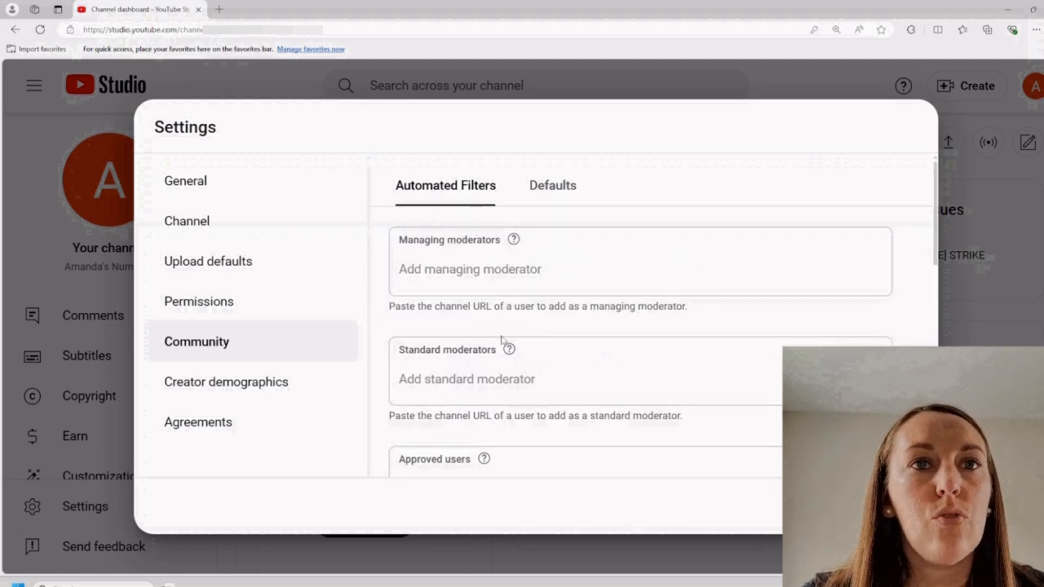
scroll(502, 340, "down", 6)
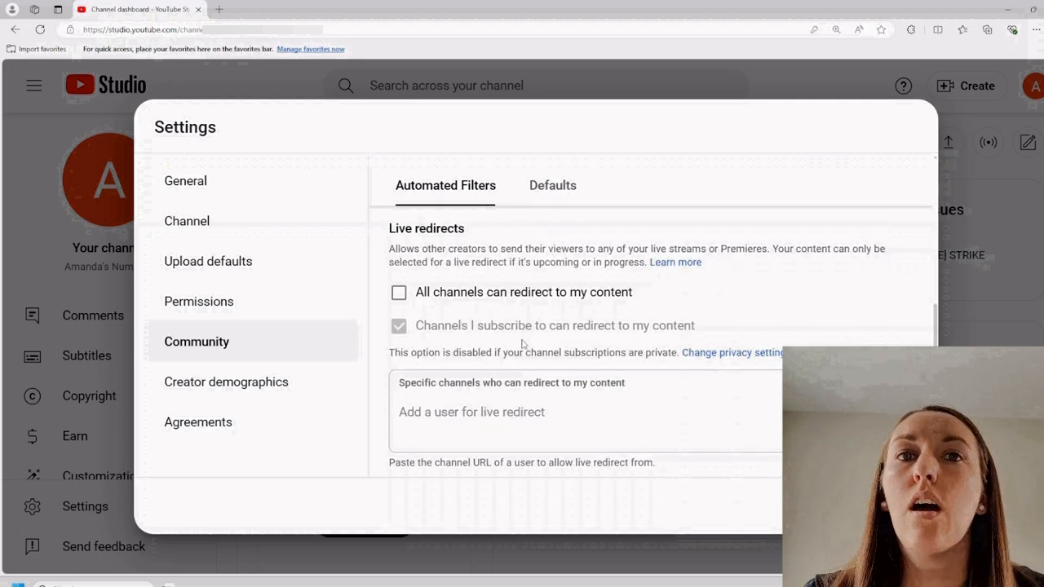
scroll(497, 359, "down", 2)
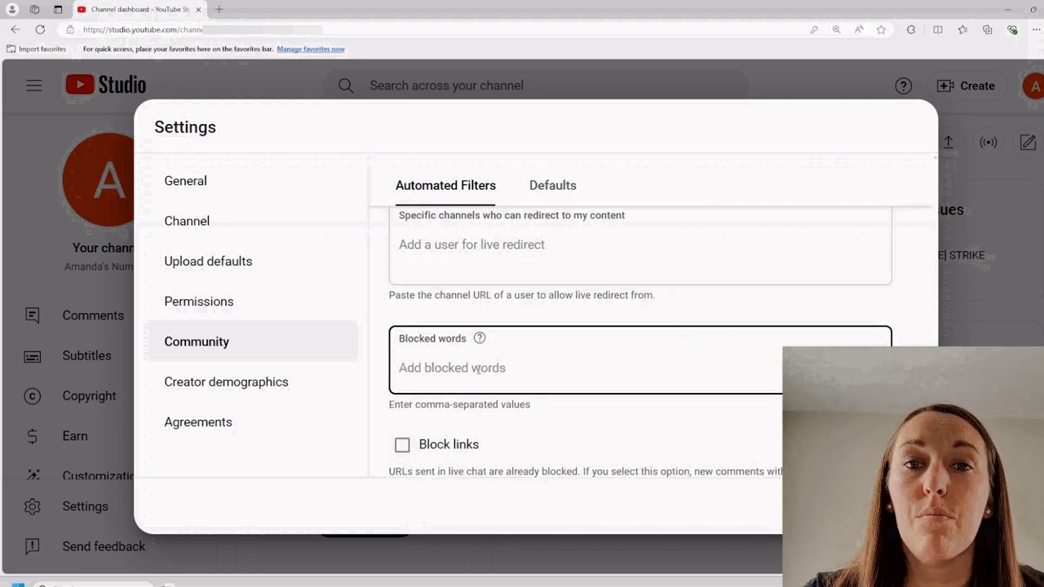
type("U")
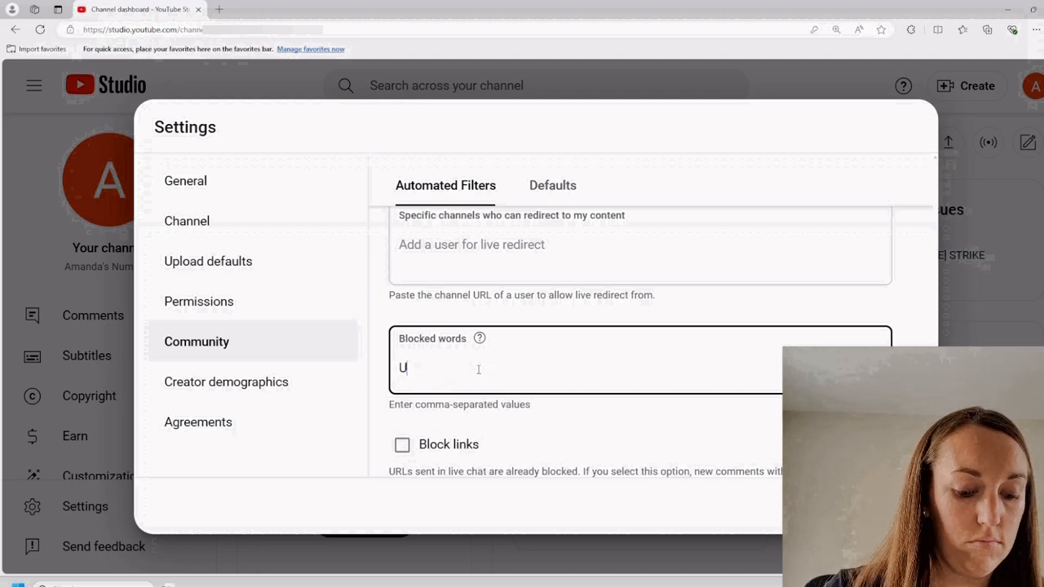
type("GLY HA")
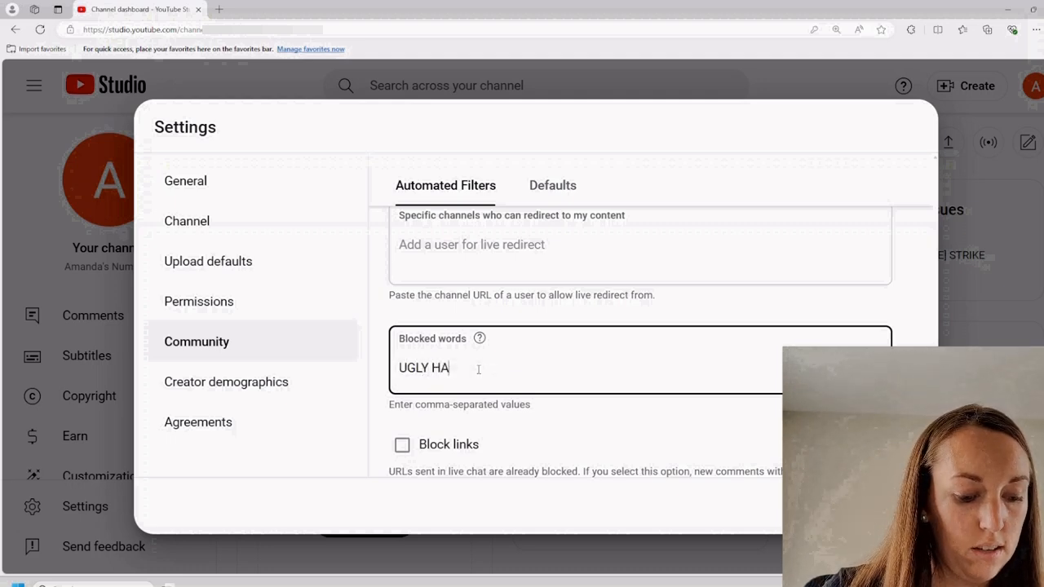
type("IR,DOUBLE CHI")
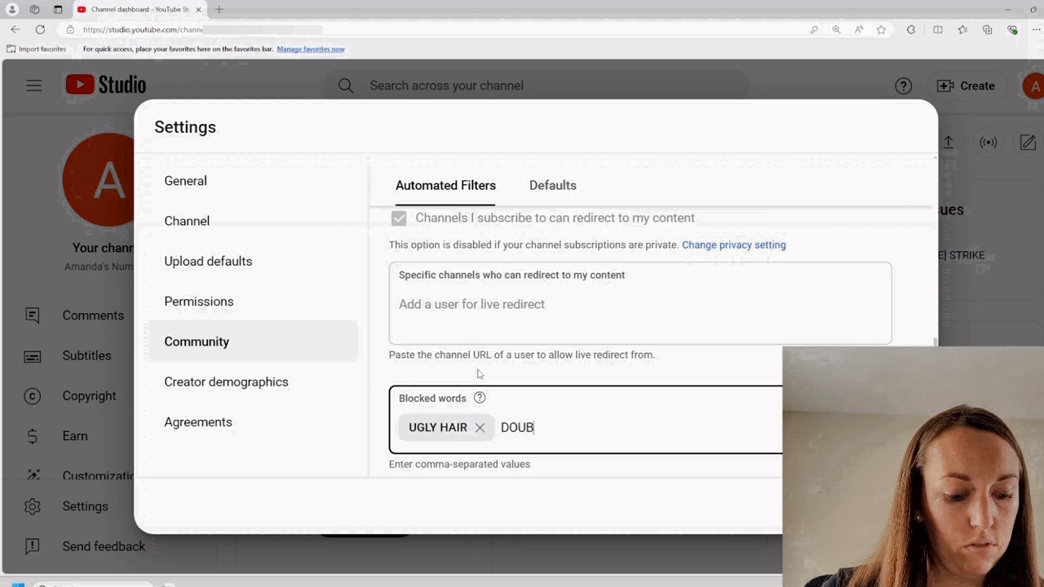
type("N,")
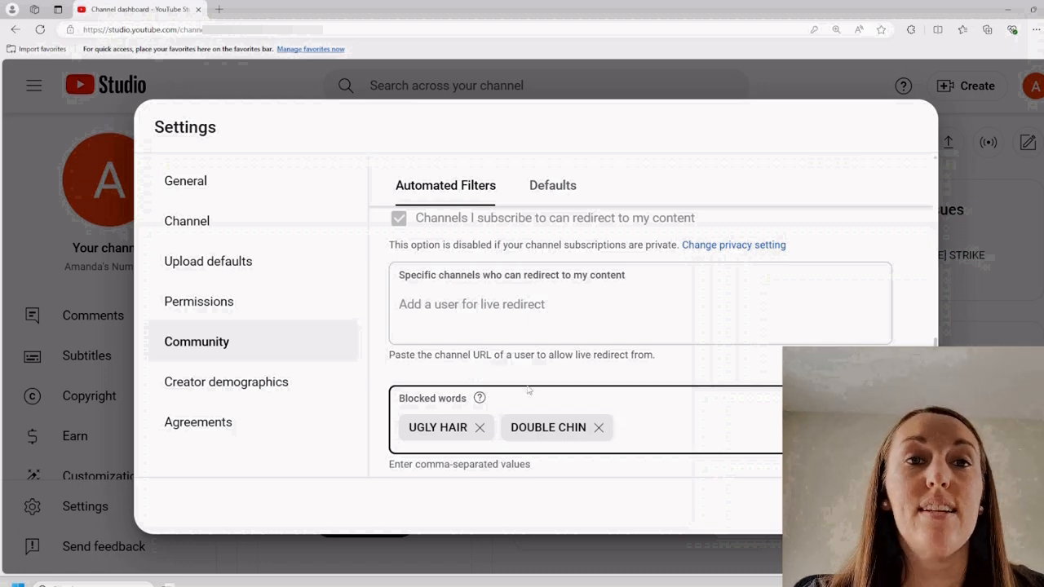
Enable blocking of links in comments and holding of potentially inappropriate live chat messages for review.
scroll(529, 391, "down", 1)
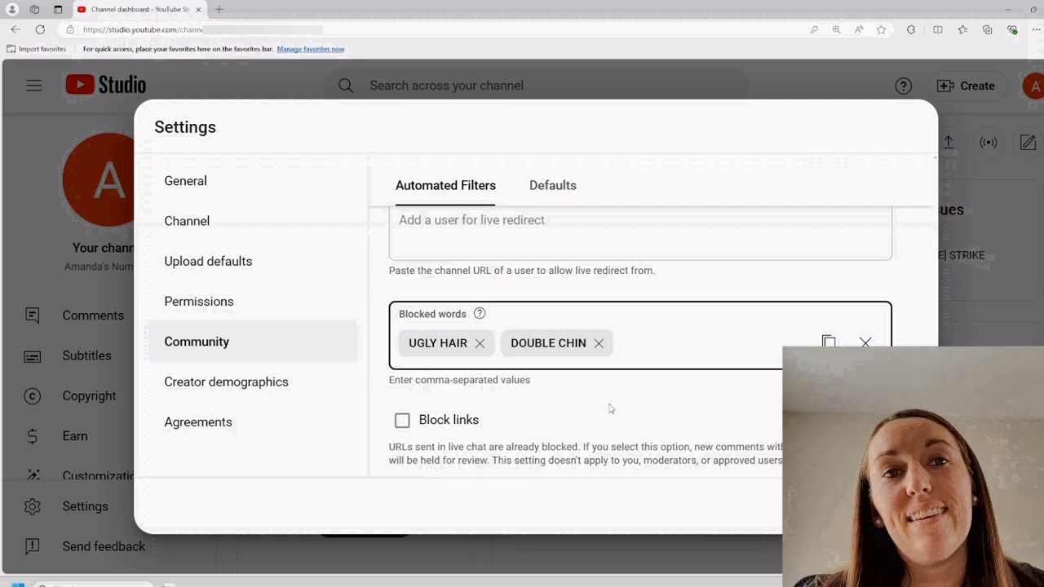
left_click(402, 422)
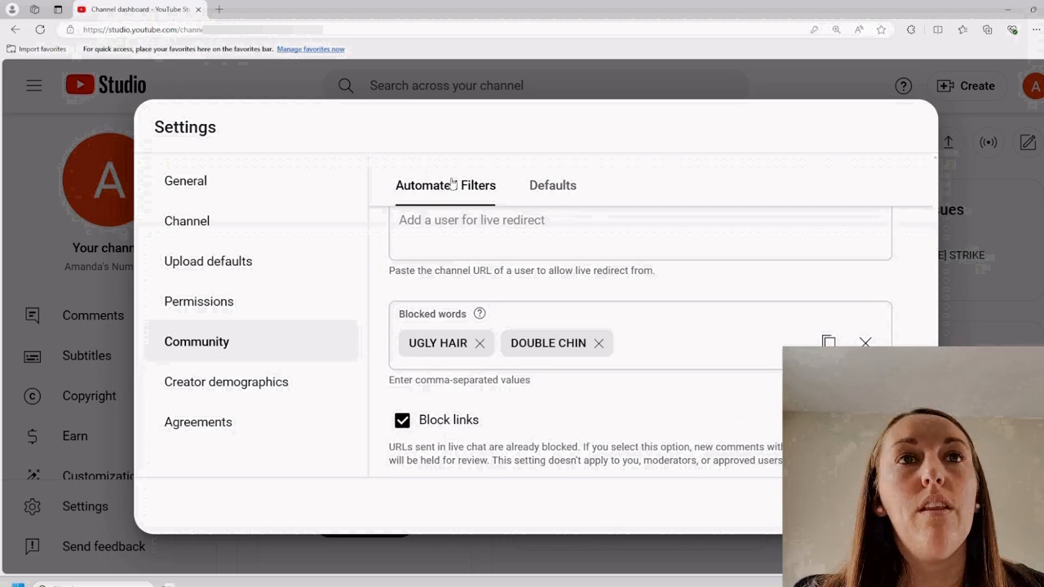
left_click(546, 189)
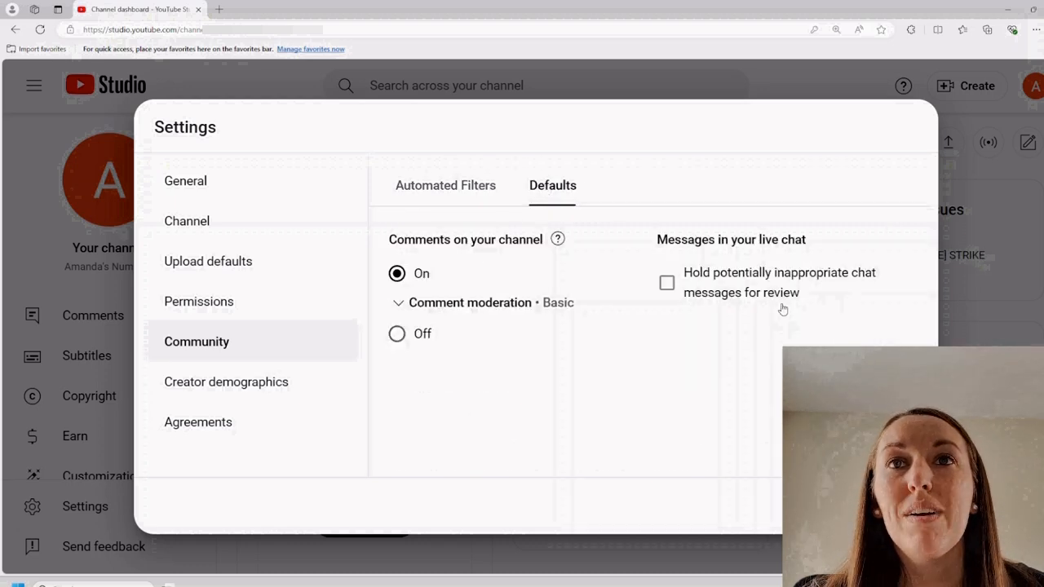
left_click(666, 283)
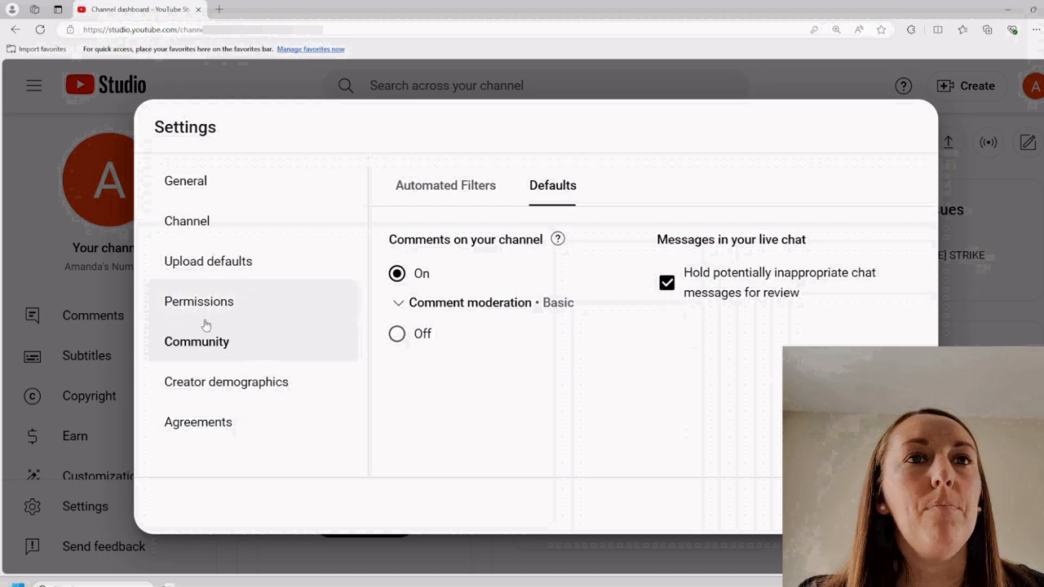
Check the creator demographics and agreements sections, and finish the channel settings.
left_click(233, 389)
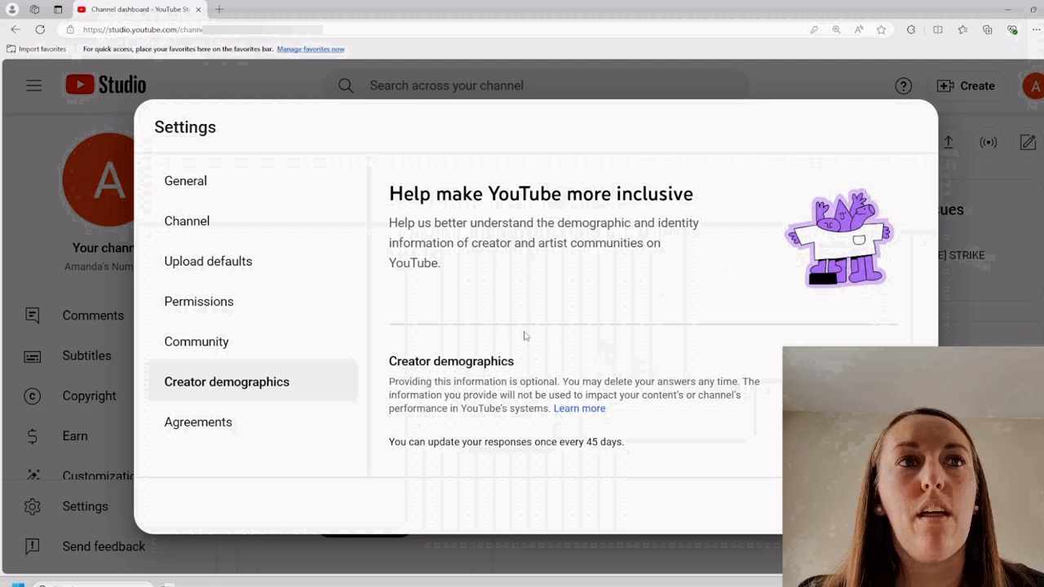
left_click(250, 422)
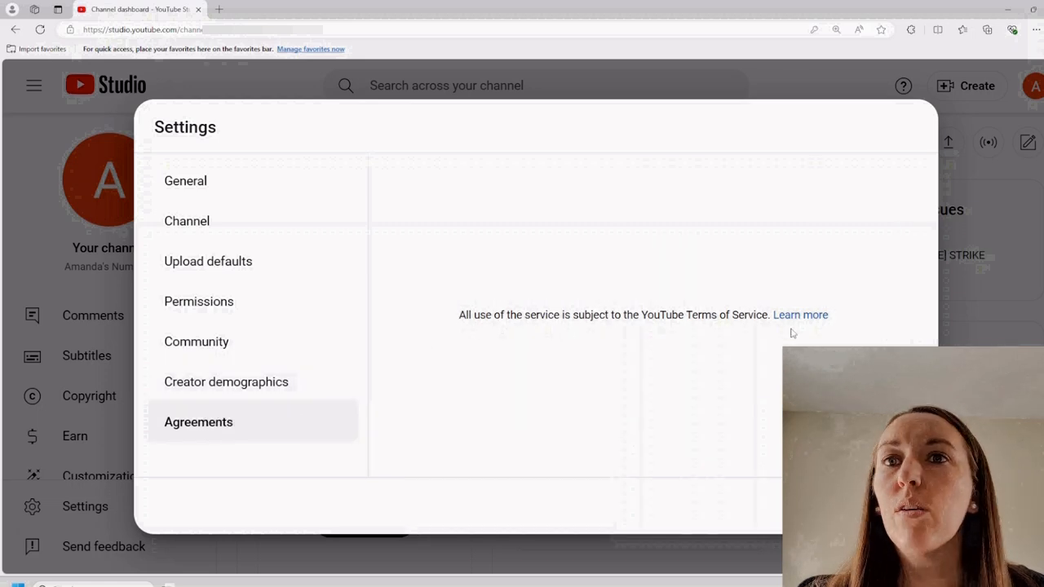
left_click(830, 506)
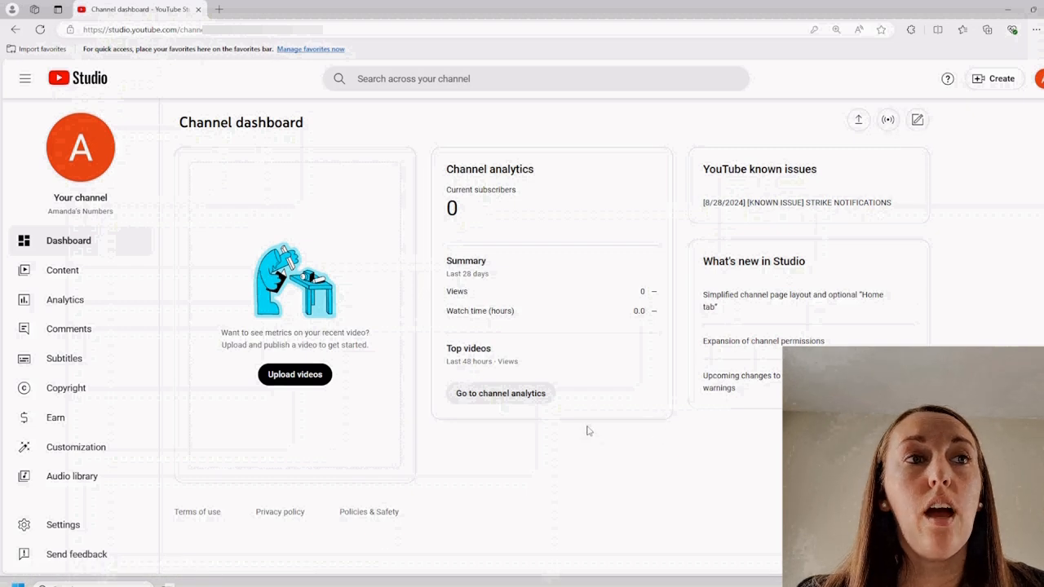
Open the channel customization page.
left_click(68, 451)
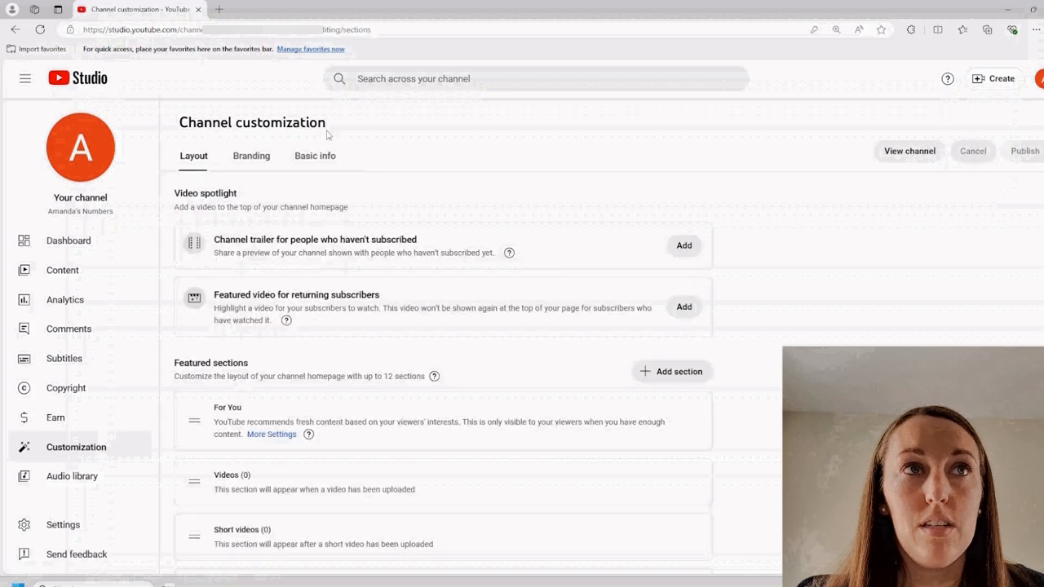
Review the profile picture, banner image and video watermark options in the channel's branding settings.
left_click(255, 160)
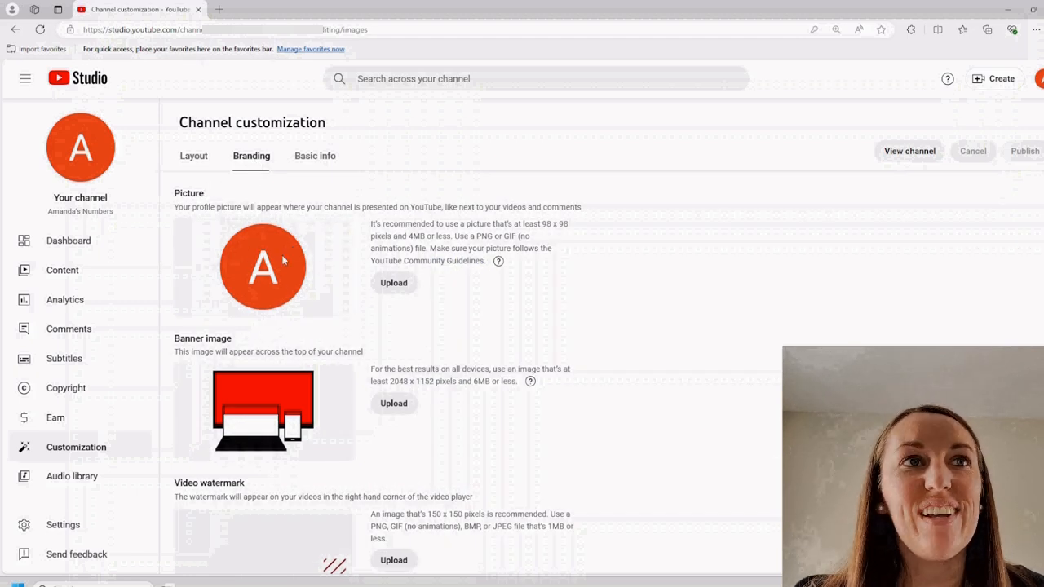
scroll(415, 385, "down", 1)
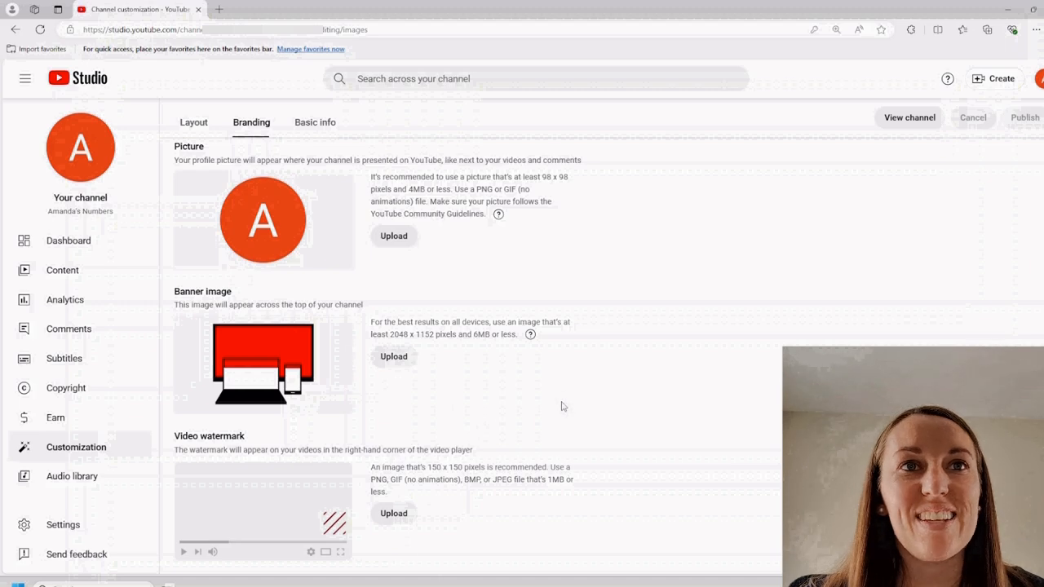
scroll(559, 403, "up", 1)
Check the video picker for the channel trailer without choosing a video, and review the featured sections of the channel layout.
left_click(196, 159)
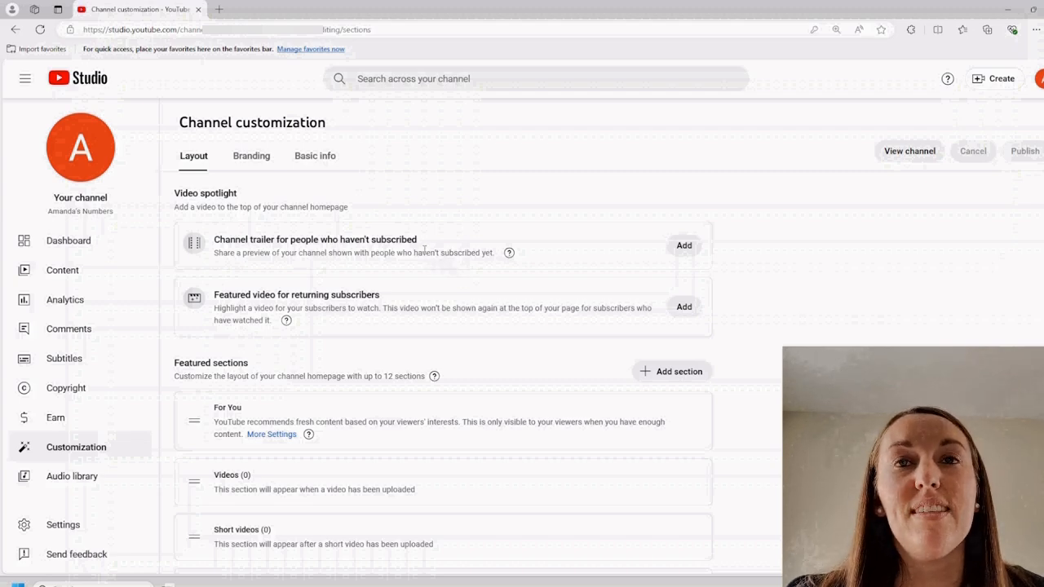
left_click(683, 246)
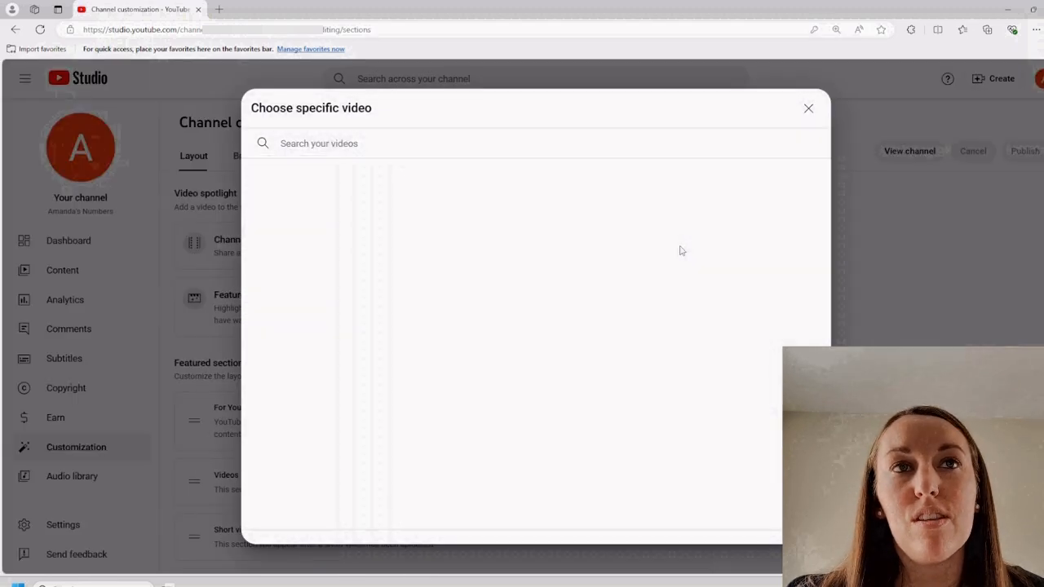
left_click(808, 109)
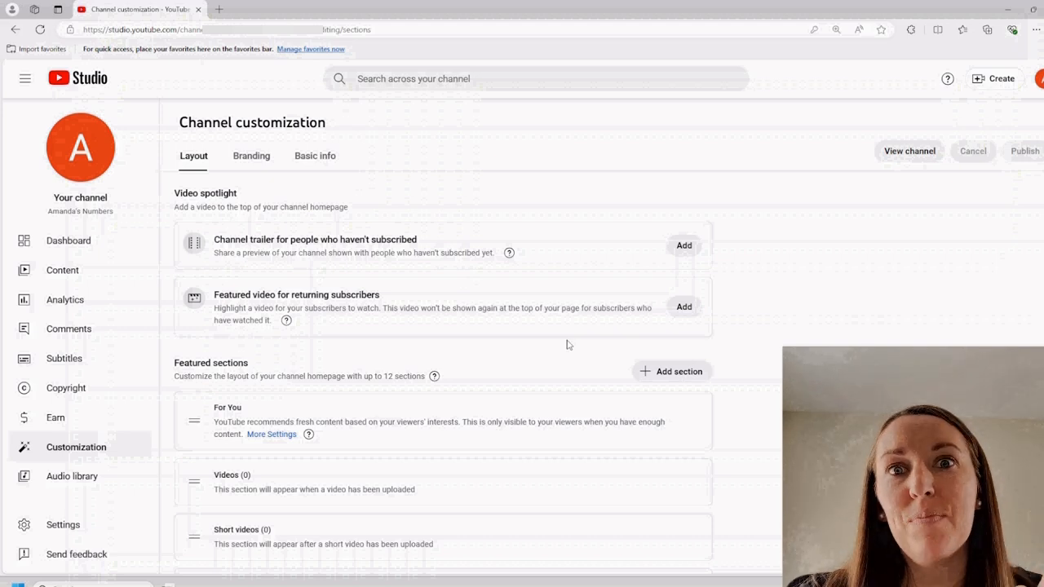
scroll(209, 134, "down", 2)
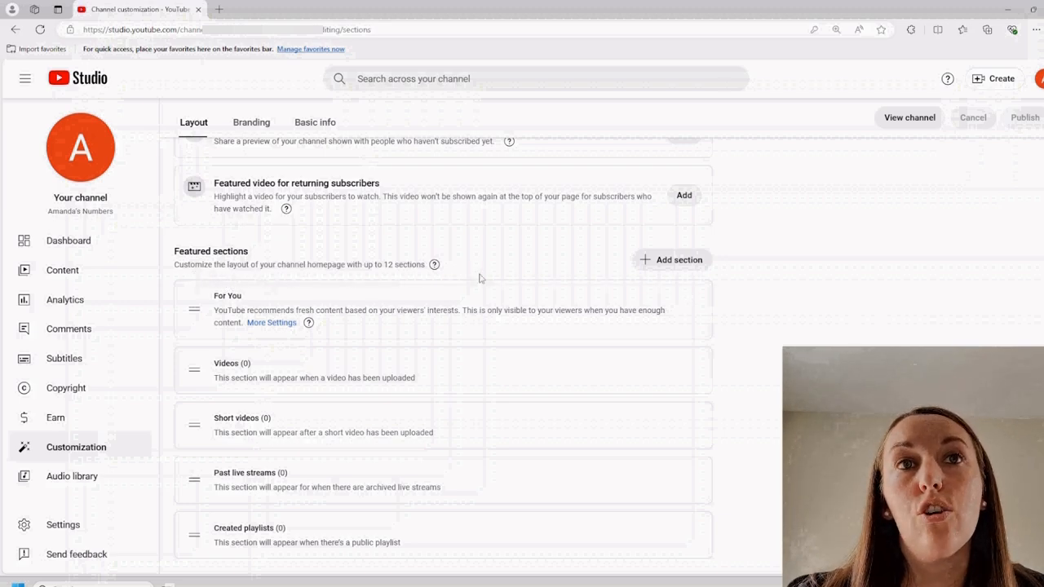
Open an established creator's YouTube channel in a new tab and examine its header, featured video and For You section.
left_click(218, 9)
type("YOU")
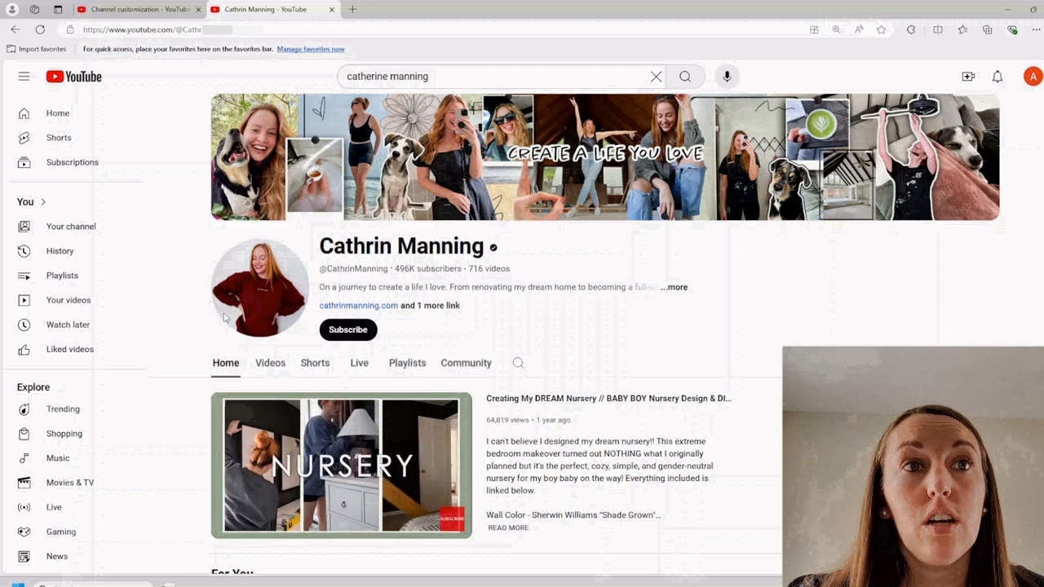
scroll(219, 412, "down", 1)
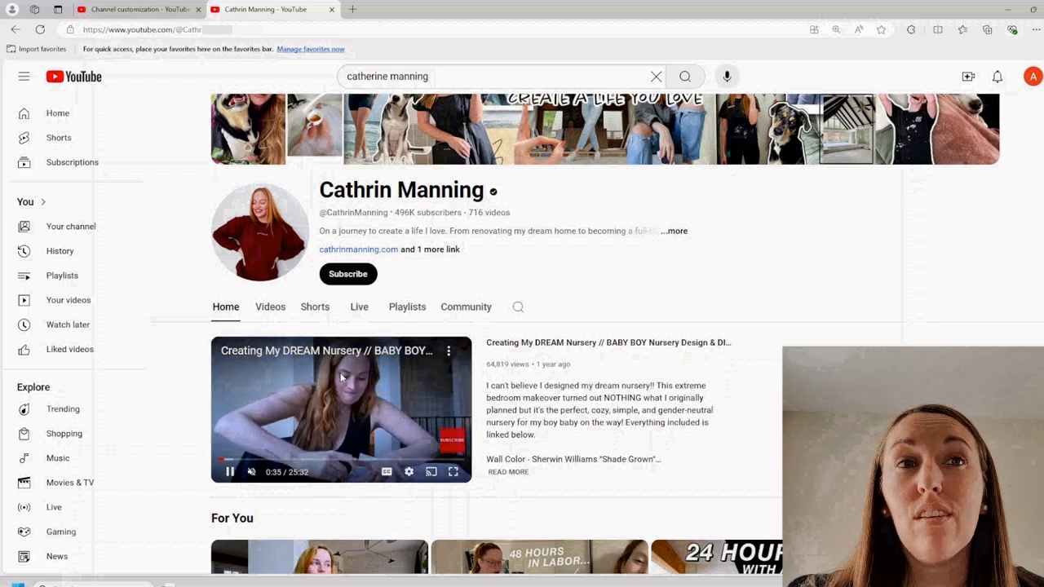
scroll(344, 379, "down", 1)
scroll(344, 382, "down", 2)
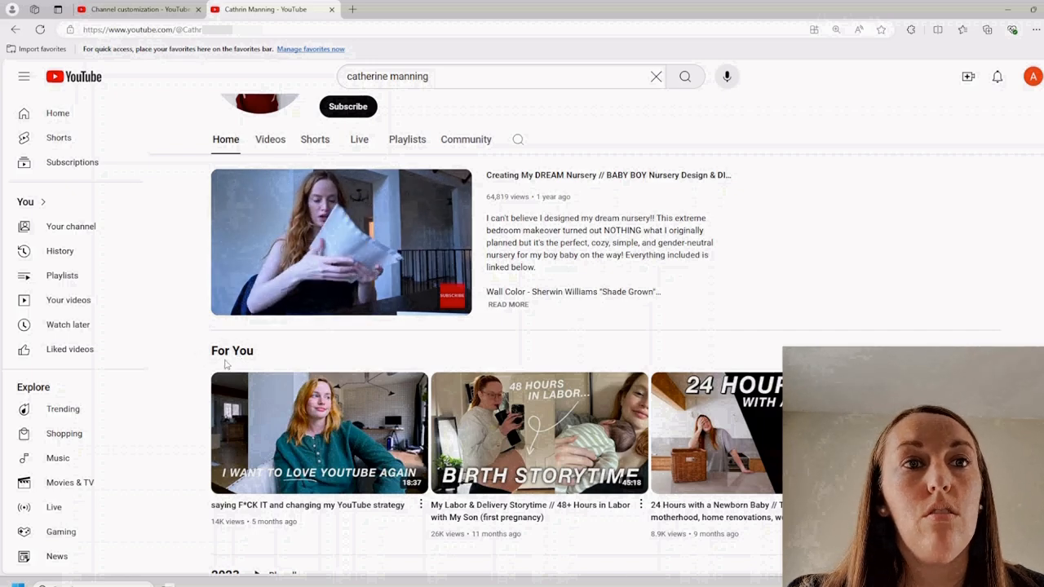
Examine how the example channel's home page arranges its playlist and Shorts sections, down to the old vlogs section.
scroll(227, 366, "down", 6)
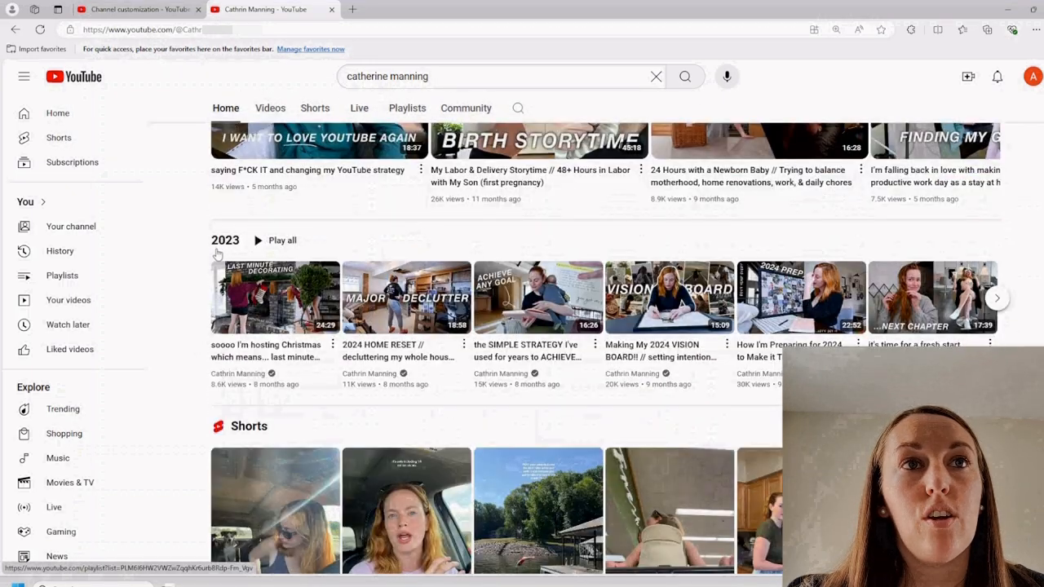
scroll(257, 368, "down", 3)
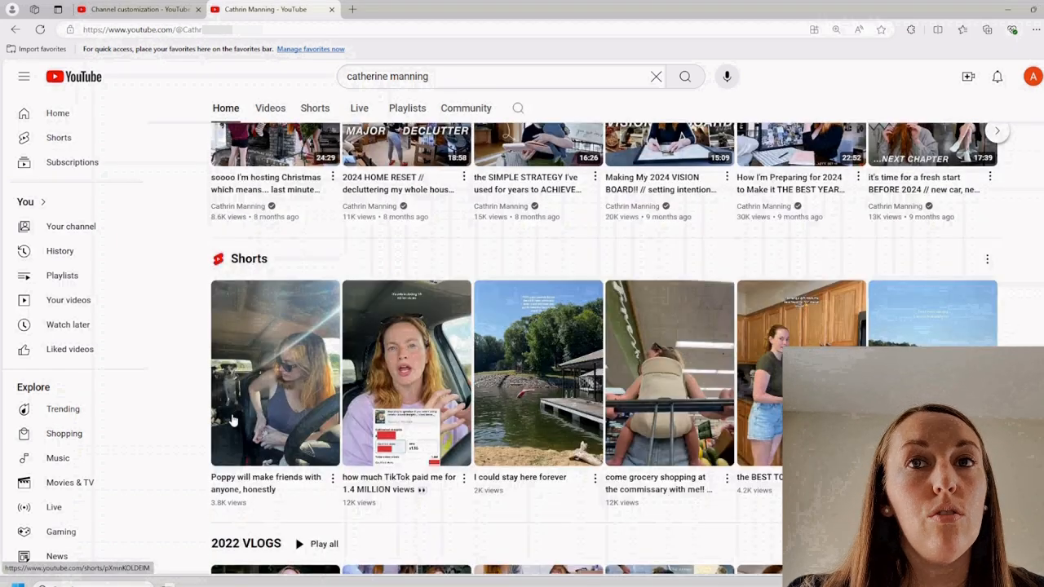
scroll(233, 419, "down", 3)
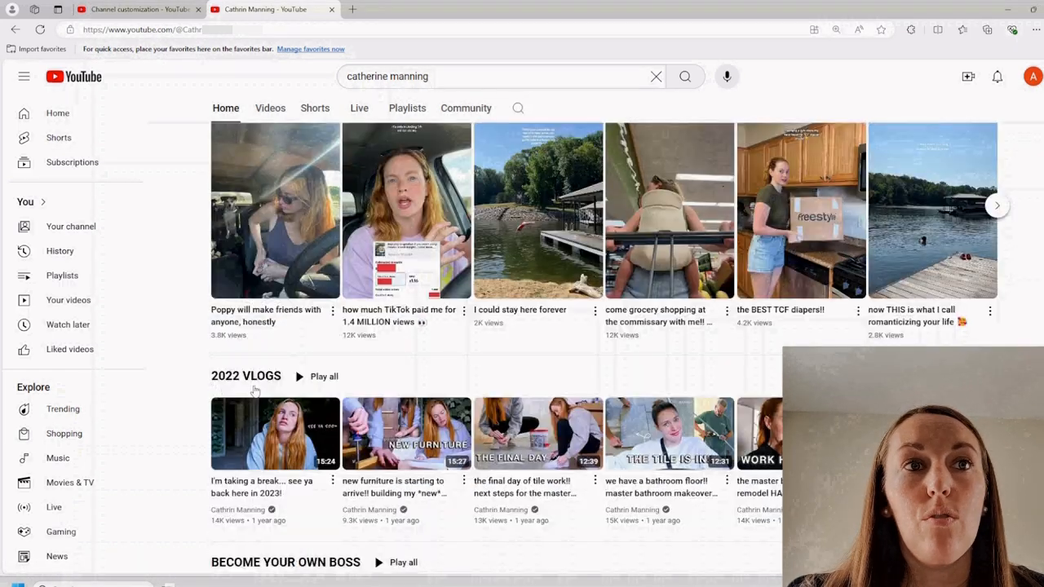
scroll(236, 383, "down", 4)
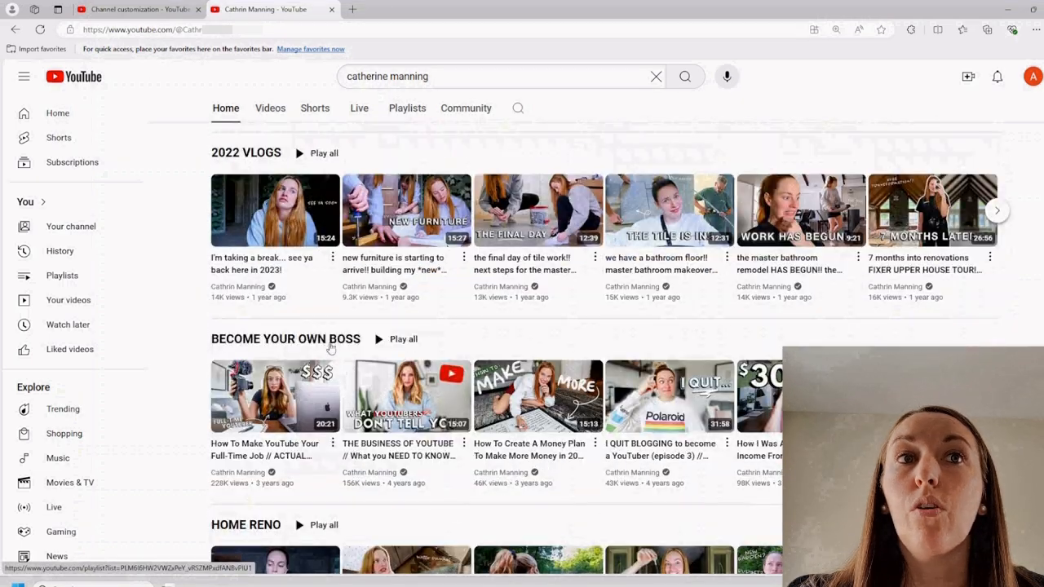
scroll(249, 367, "down", 3)
mouse_move(256, 386)
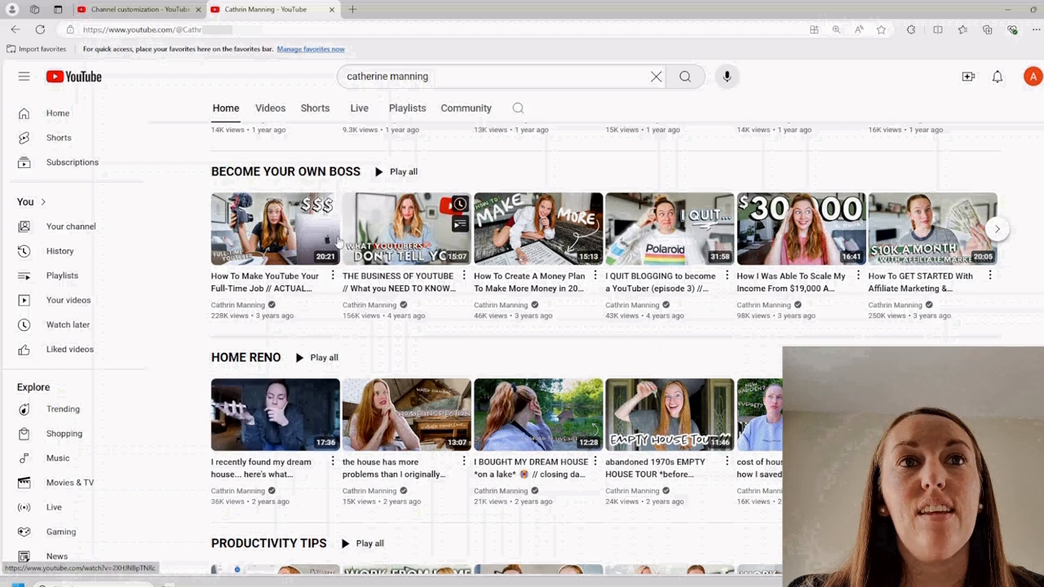
mouse_move(359, 288)
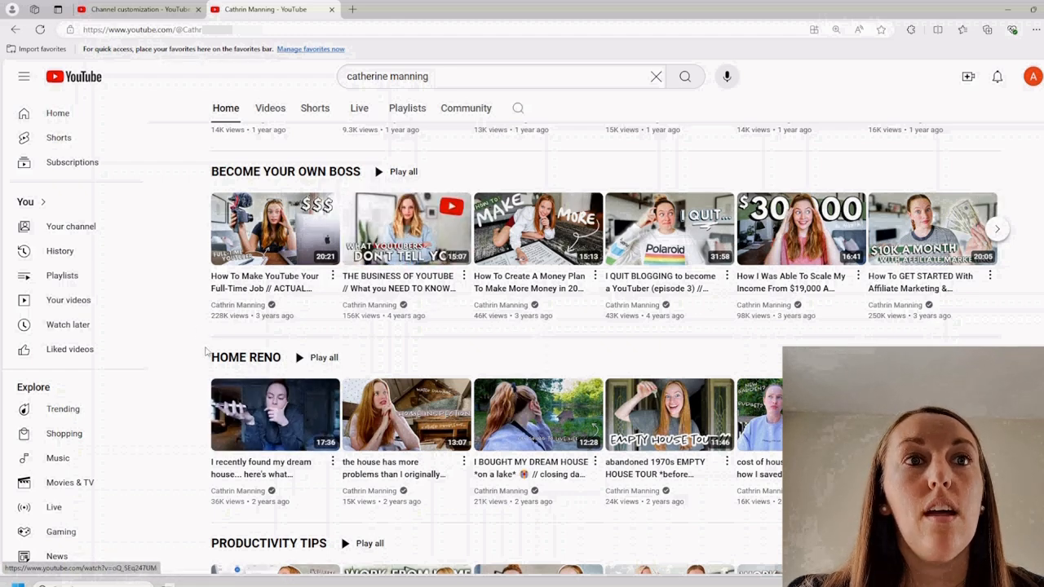
mouse_move(451, 461)
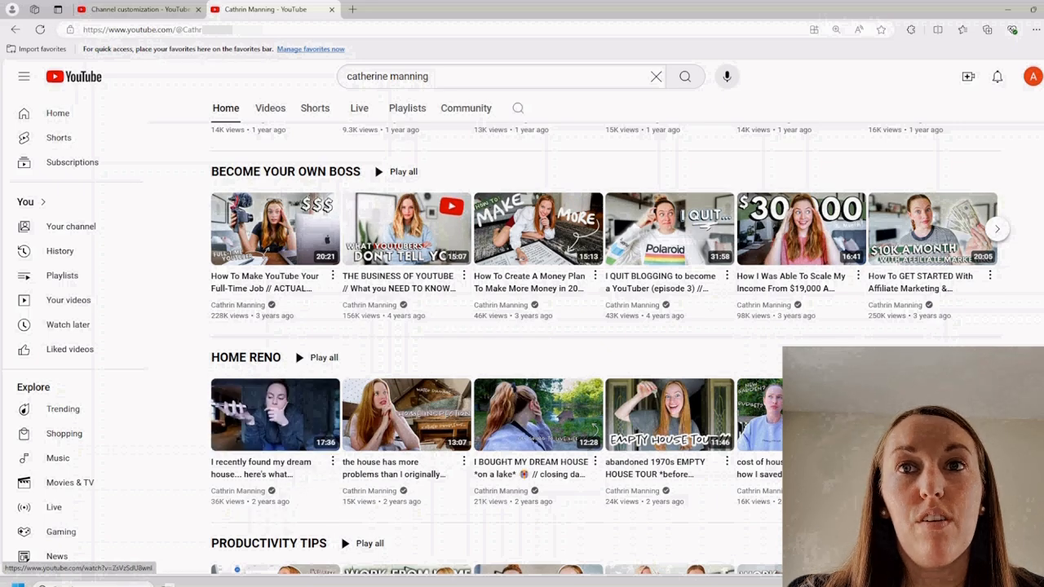
mouse_move(703, 481)
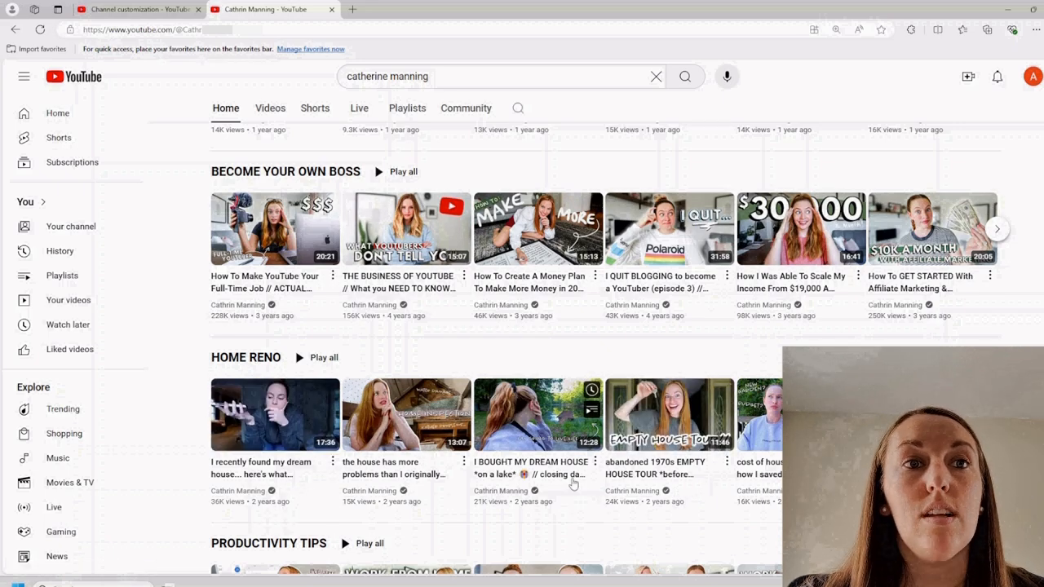
scroll(489, 456, "down", 3)
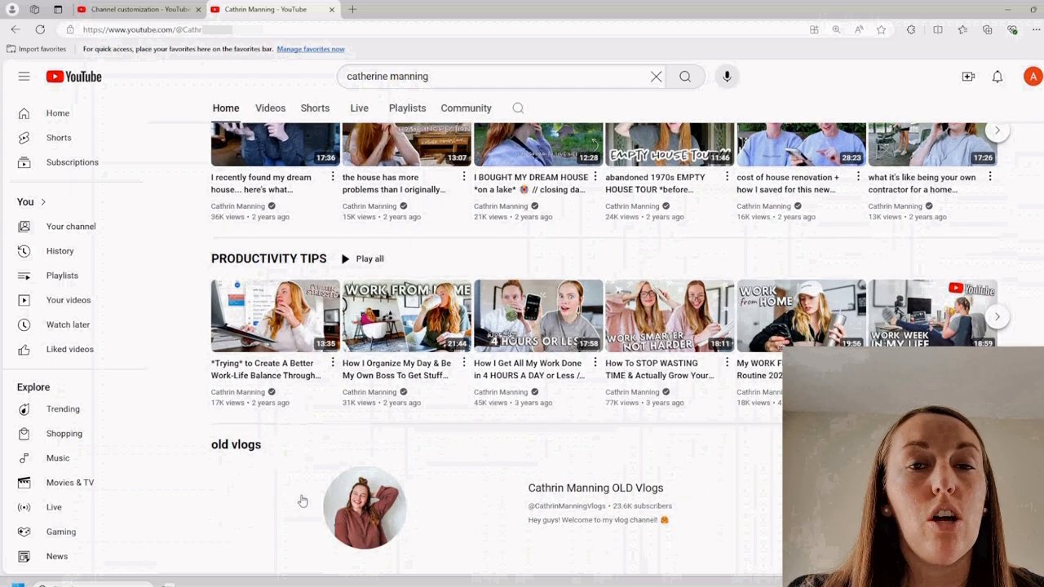
Read the example channel's About description and links, and return to the channel customization page by closing the example channel.
scroll(301, 502, "up", 10)
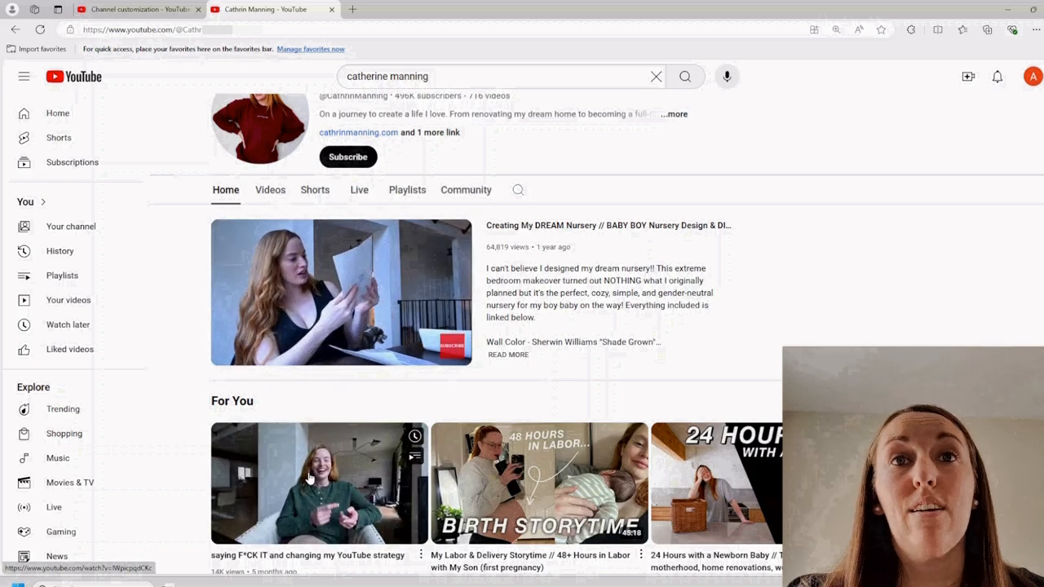
scroll(310, 479, "up", 2)
left_click(679, 282)
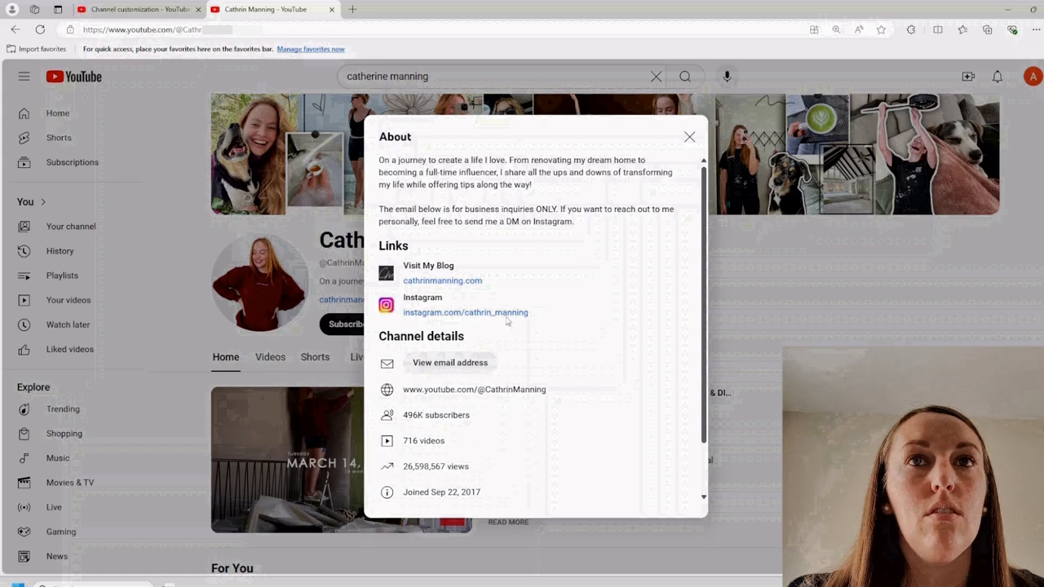
left_click(689, 136)
left_click(331, 9)
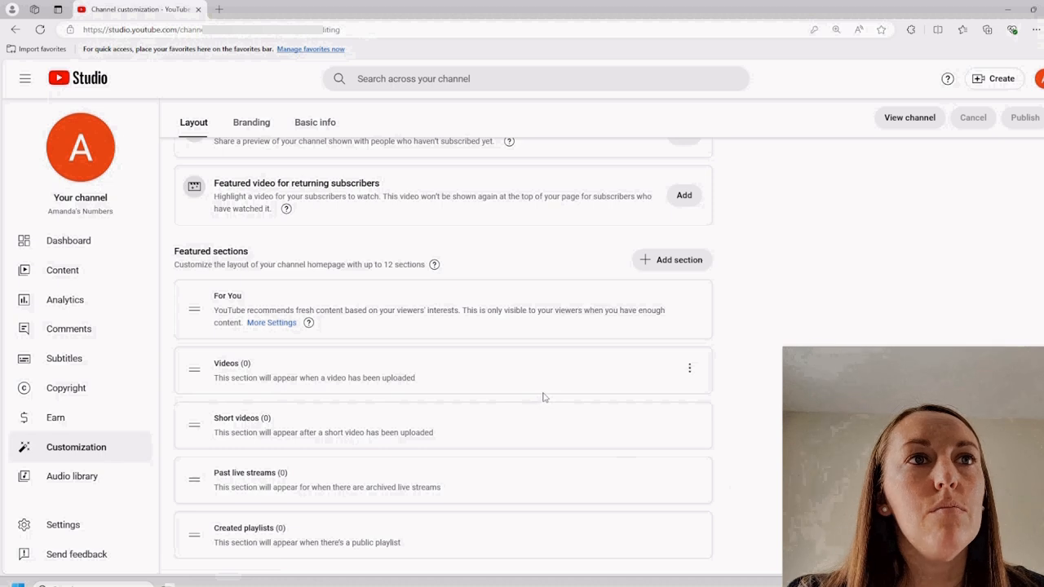
Look over the layout's featured sections once more, and open the channel's basic info.
scroll(542, 407, "down", 1)
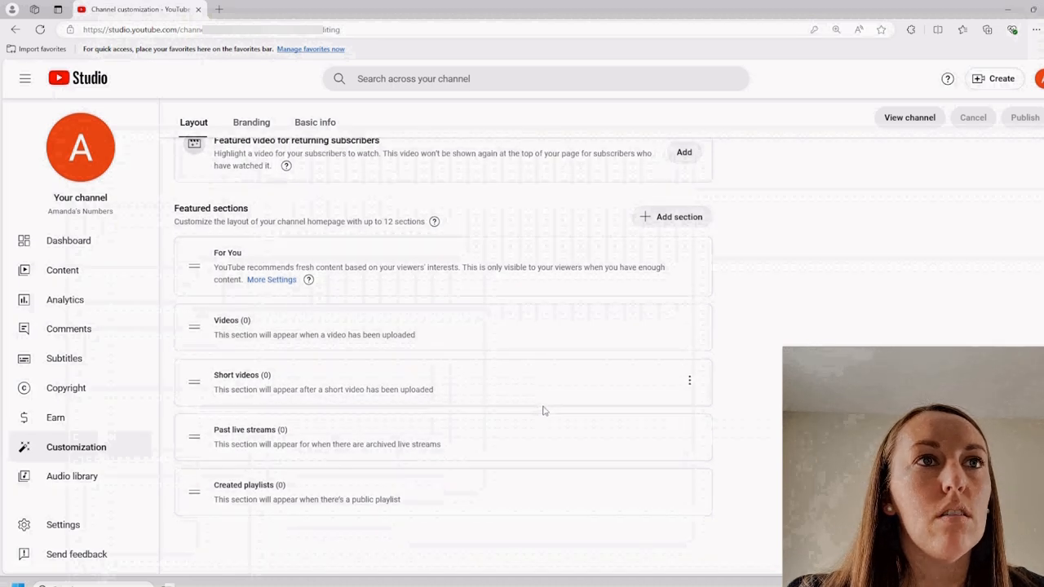
scroll(542, 409, "up", 3)
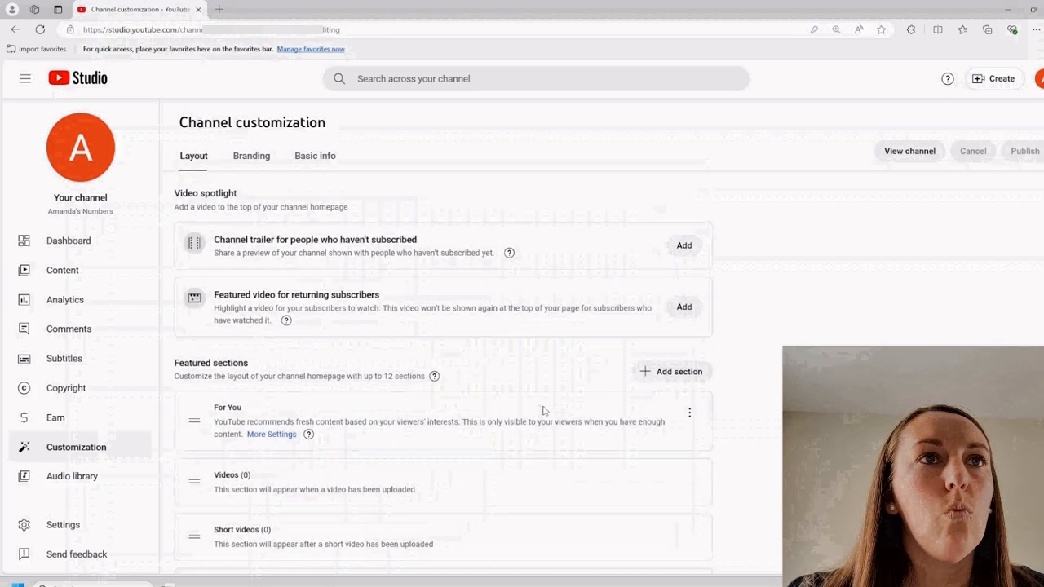
left_click(246, 158)
left_click(306, 163)
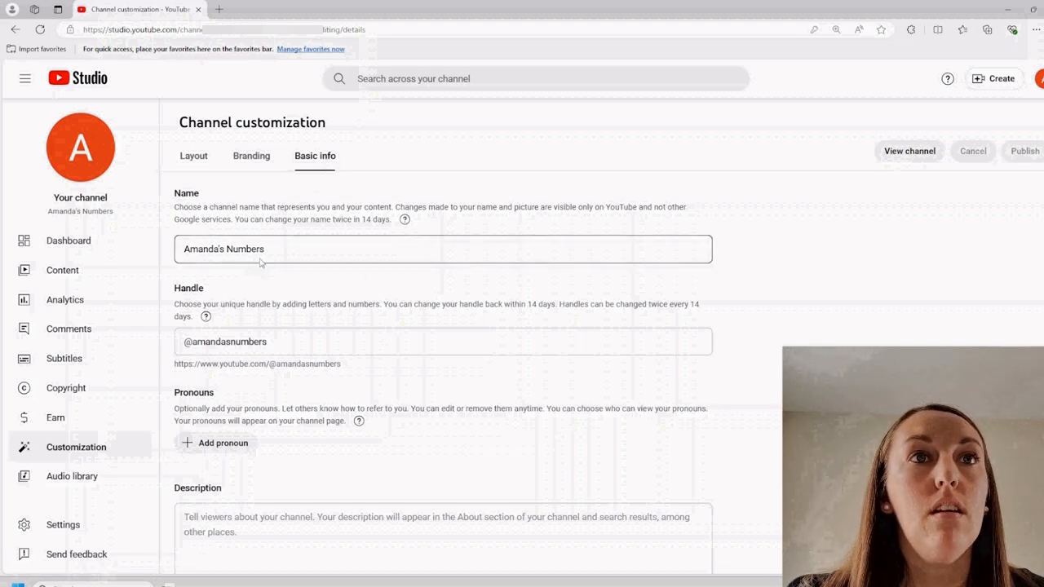
Review the basic info fields for handle, pronouns, description, channel URL, links and contact email.
scroll(262, 263, "down", 1)
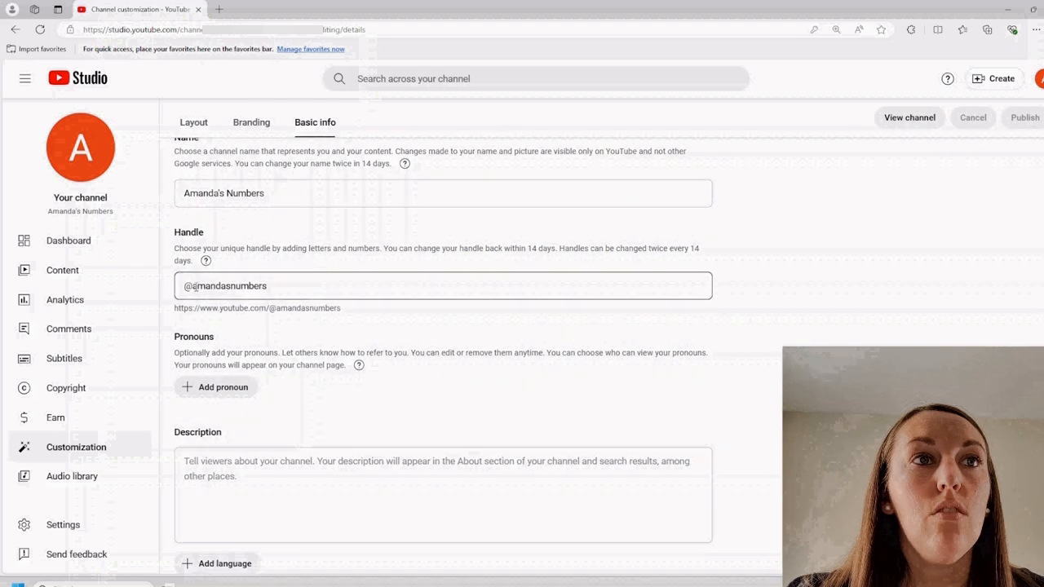
scroll(253, 298, "down", 1)
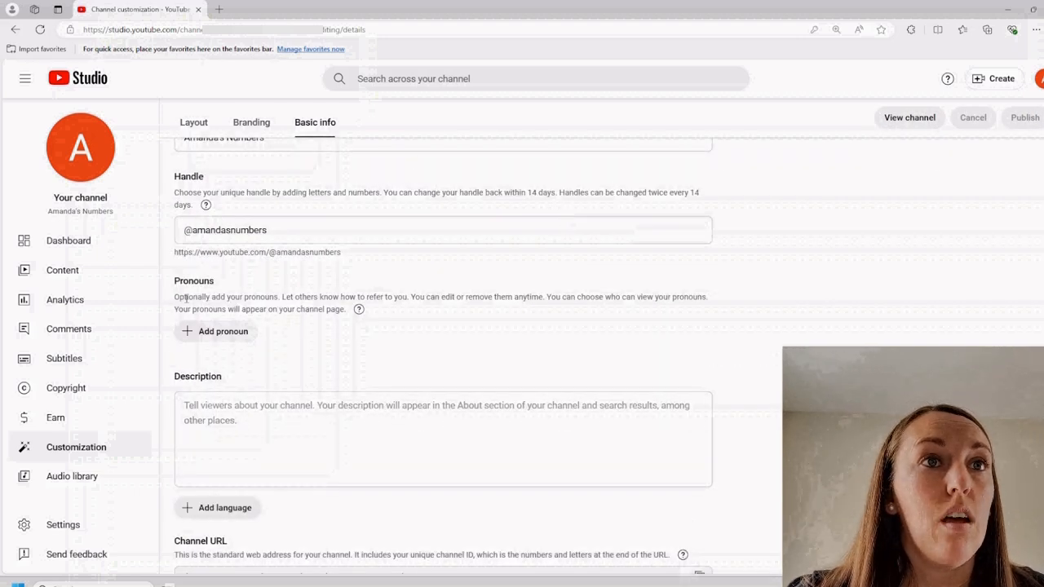
scroll(459, 310, "down", 2)
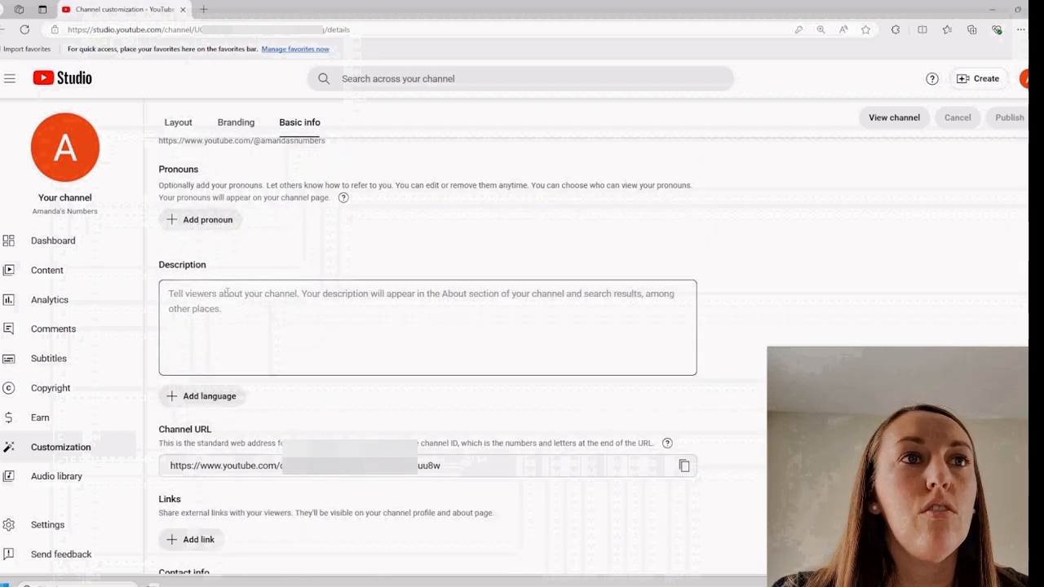
left_click(186, 294)
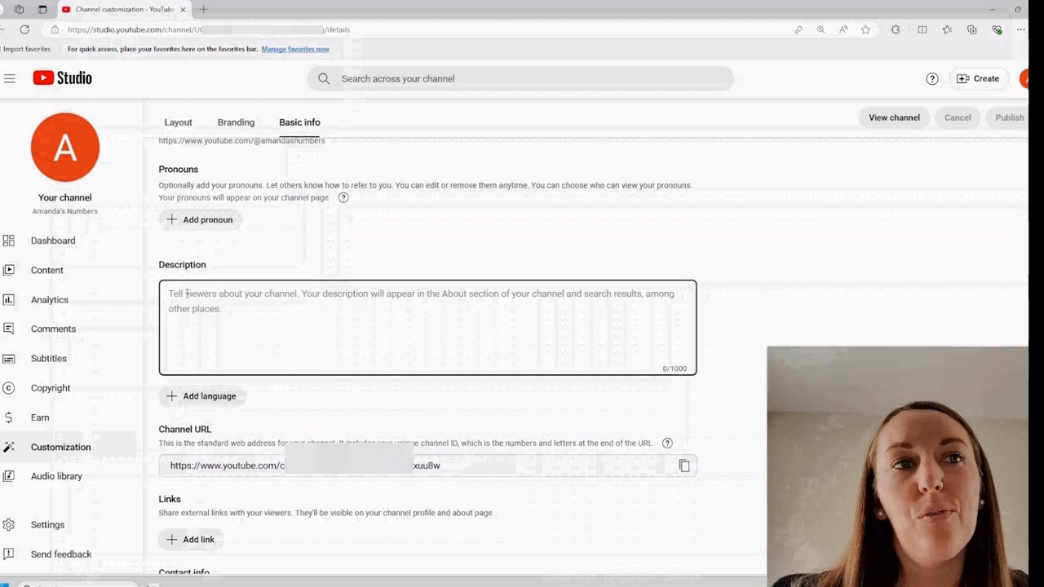
scroll(187, 294, "down", 1)
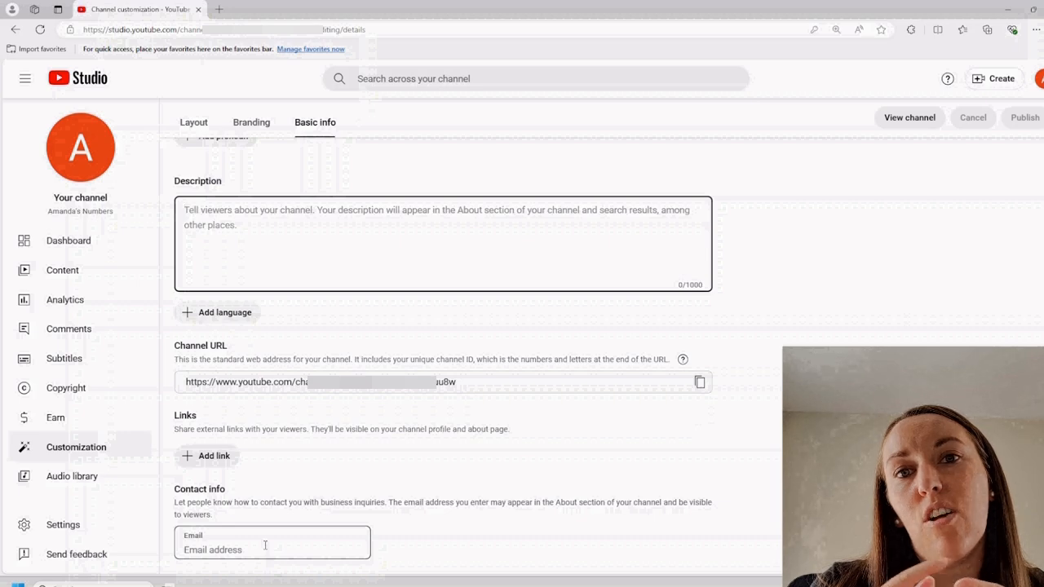
View the new channel's public page and look over its home section.
left_click(909, 118)
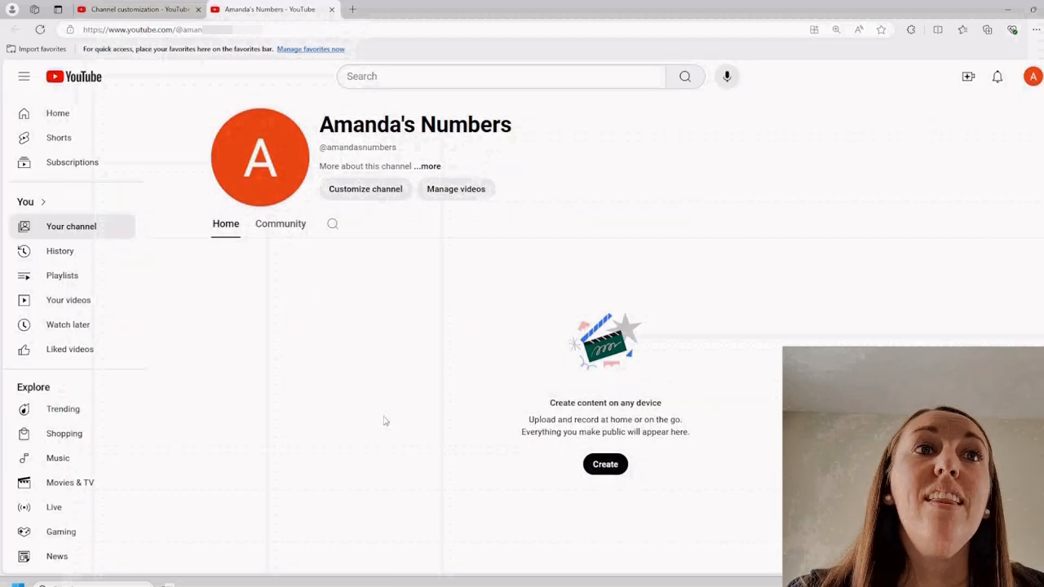
scroll(557, 360, "down", 1)
scroll(557, 360, "down", 1)
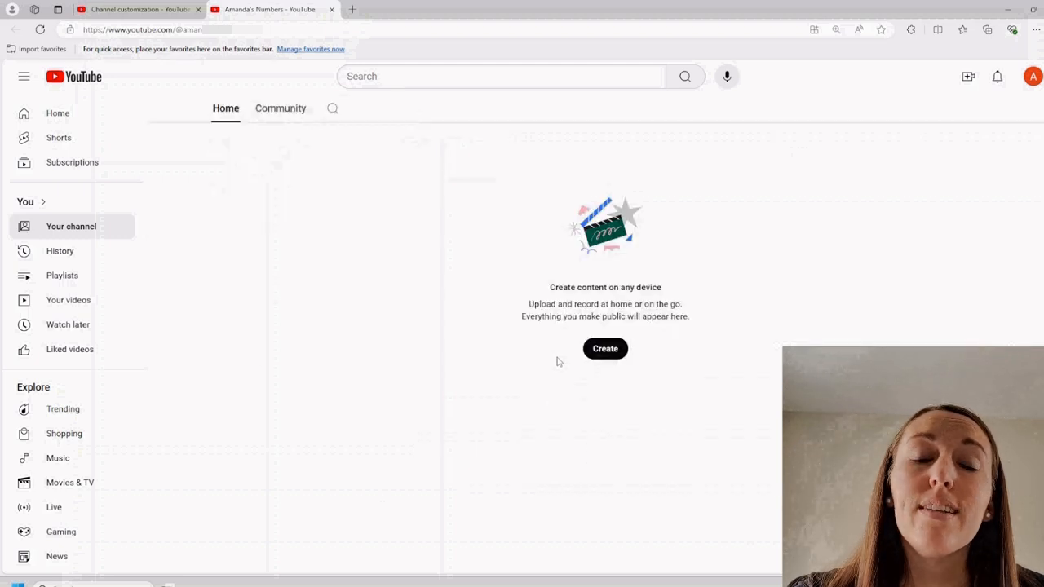